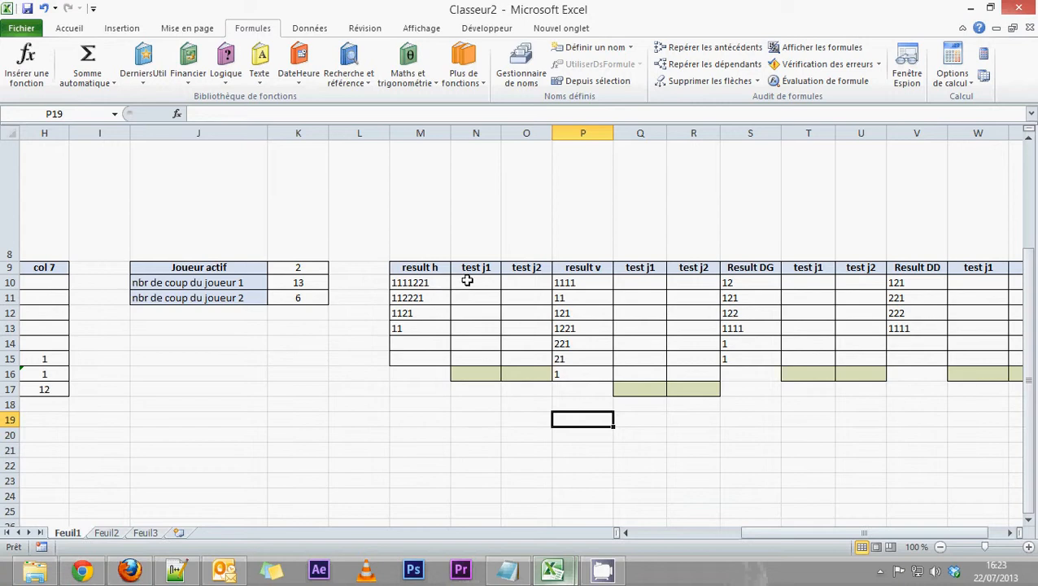
Enter a CHERCHE formula in N10 that looks for "1111" in M10 from character 1, and fill it down to N15.
{"action": "left_click", "coordinate": [463, 282]}
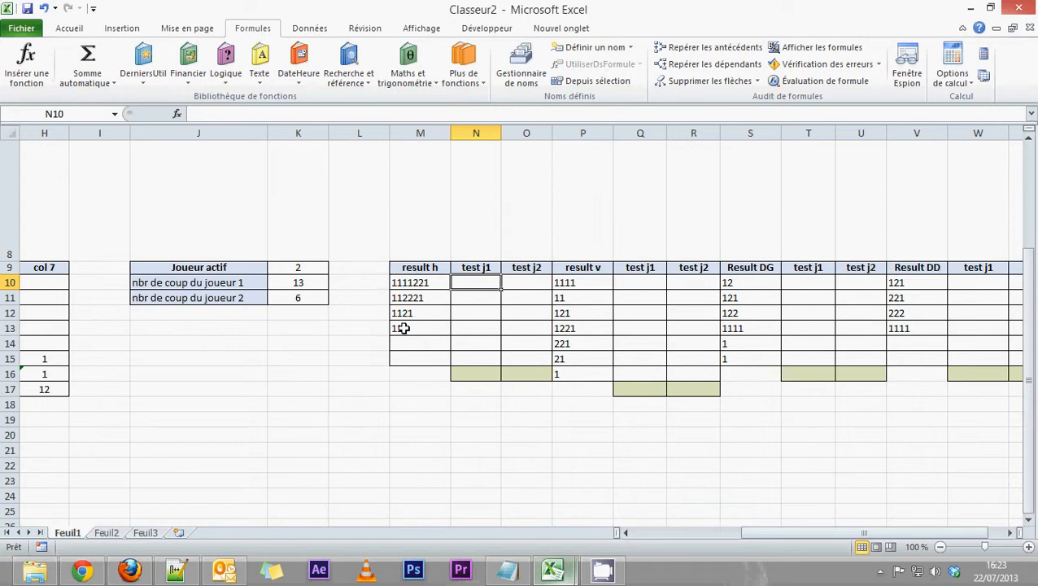
{"action": "left_click", "coordinate": [525, 285]}
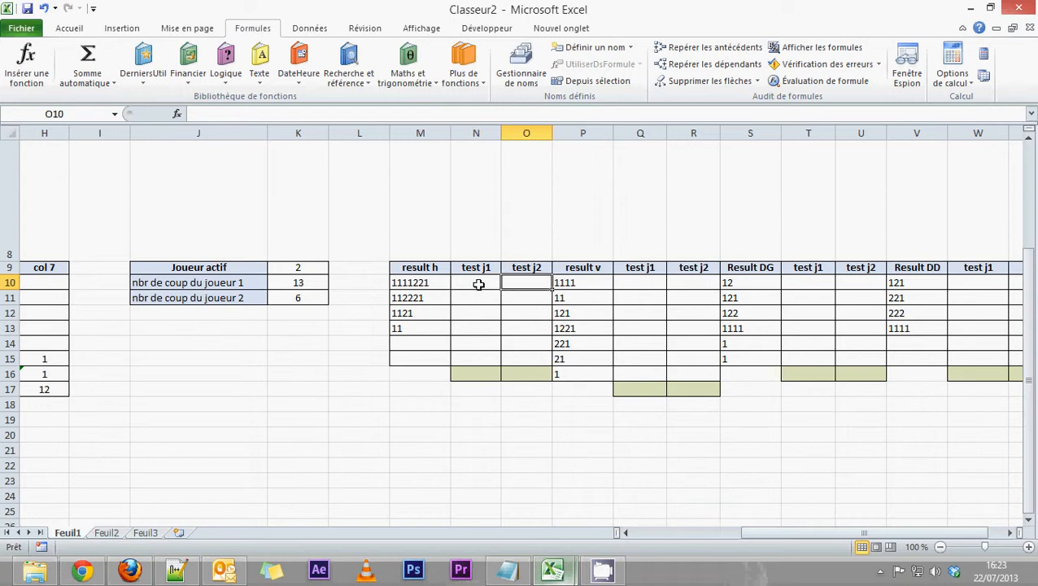
{"action": "left_click", "coordinate": [478, 284]}
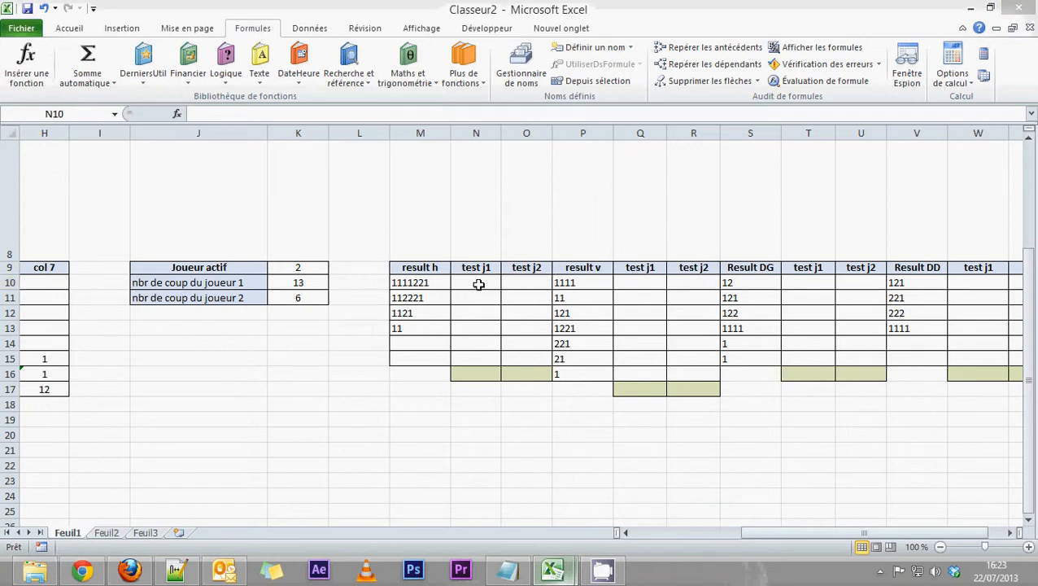
{"action": "left_click", "coordinate": [268, 72]}
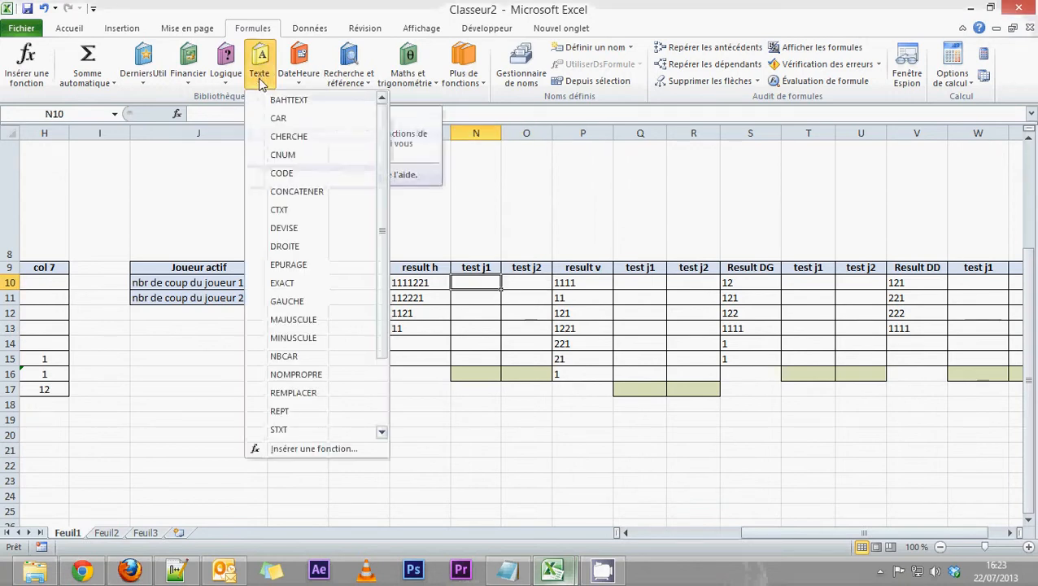
{"action": "left_click", "coordinate": [289, 142]}
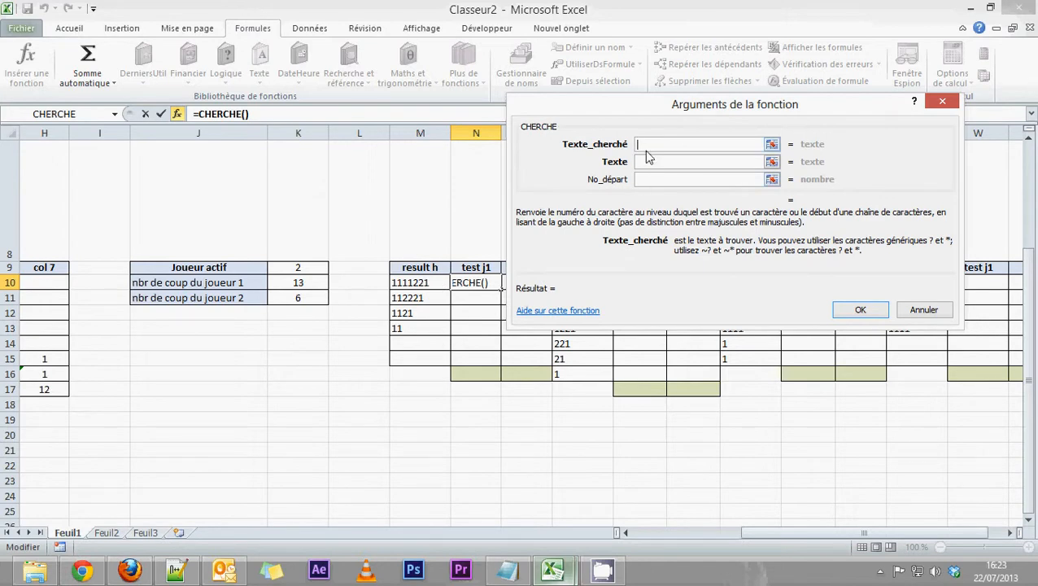
{"action": "type", "text": "\"1111\""}
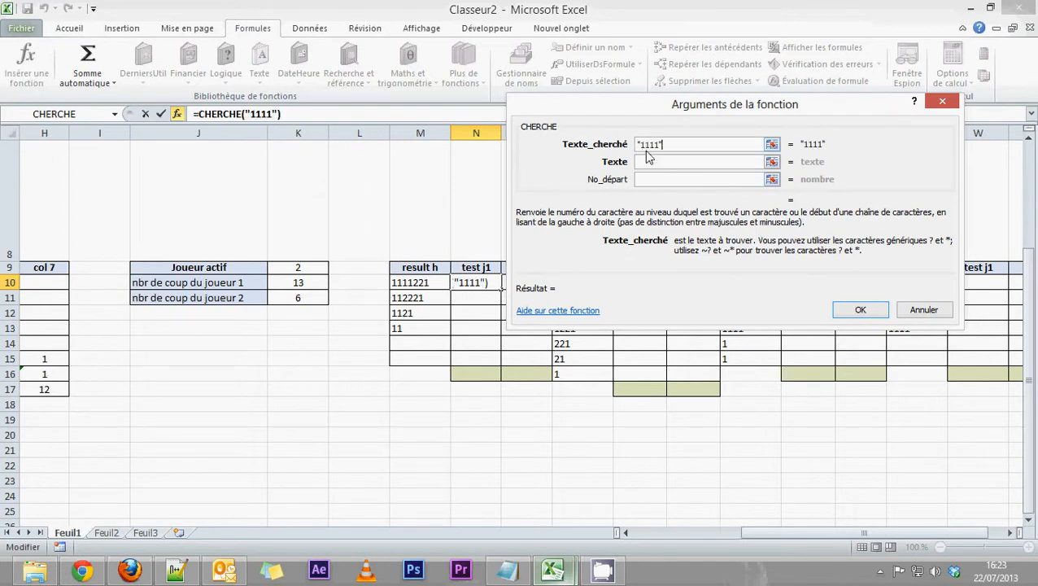
{"action": "left_click", "coordinate": [655, 163]}
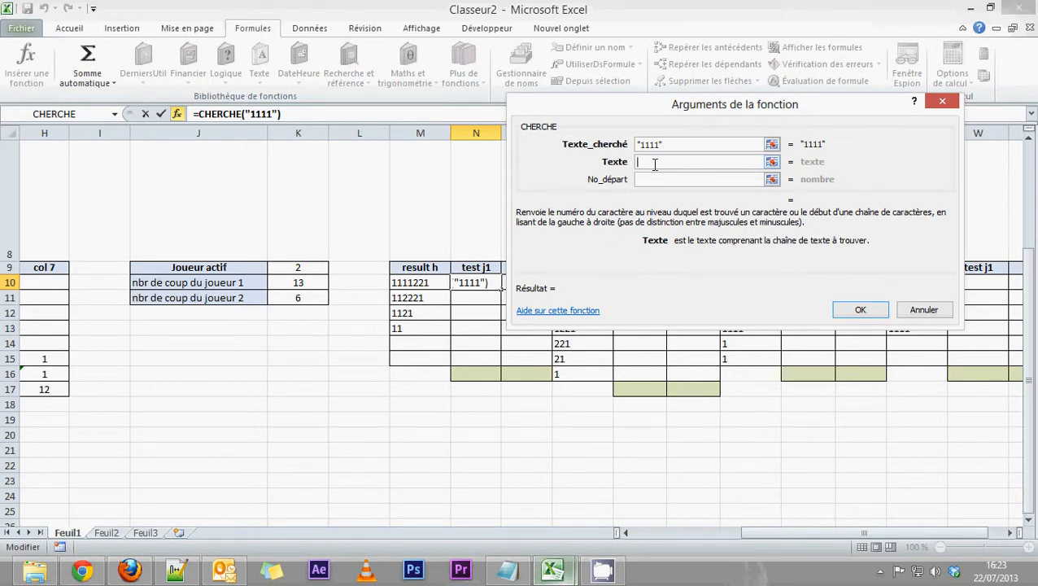
{"action": "left_click", "coordinate": [407, 281]}
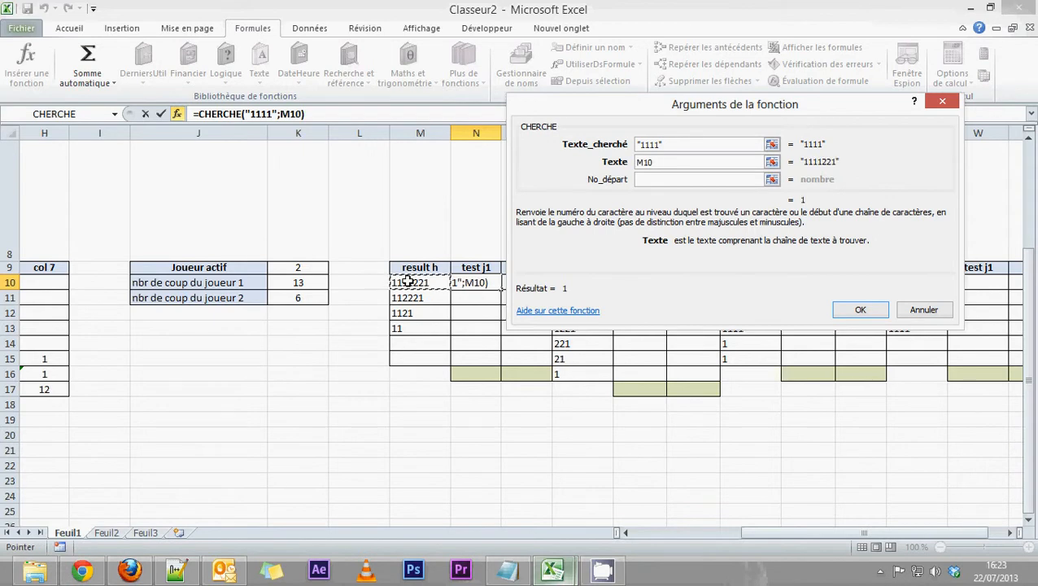
{"action": "left_click", "coordinate": [655, 179]}
{"action": "type", "text": "1"}
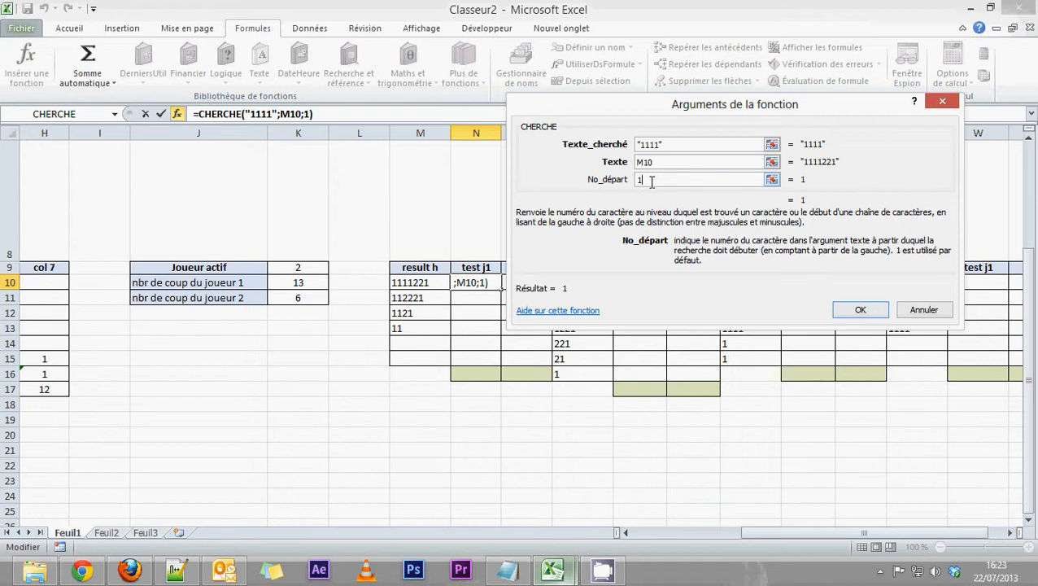
{"action": "left_click", "coordinate": [861, 309]}
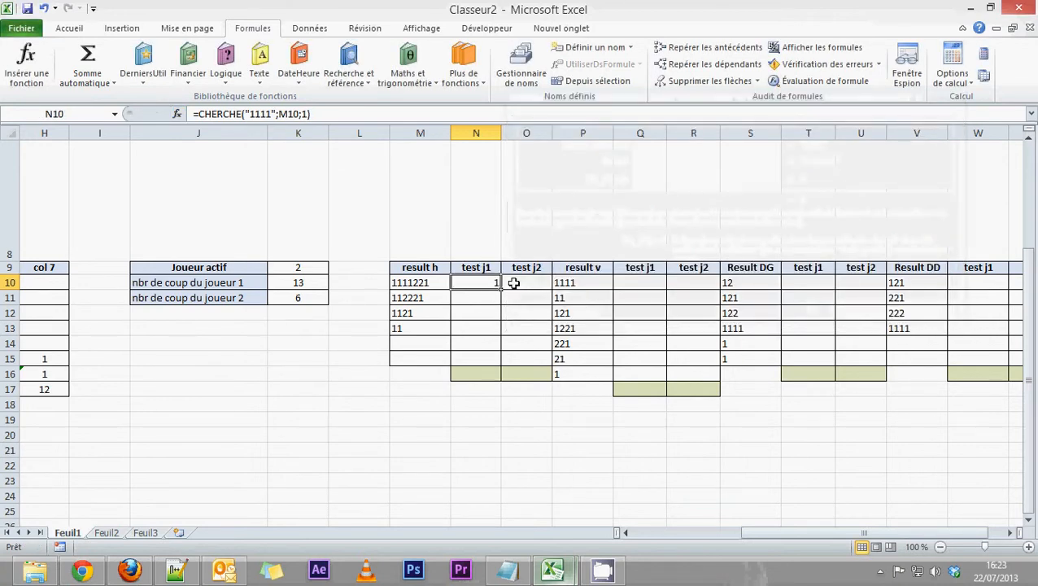
{"action": "left_click_drag", "start_coordinate": [501, 289], "coordinate": [499, 368]}
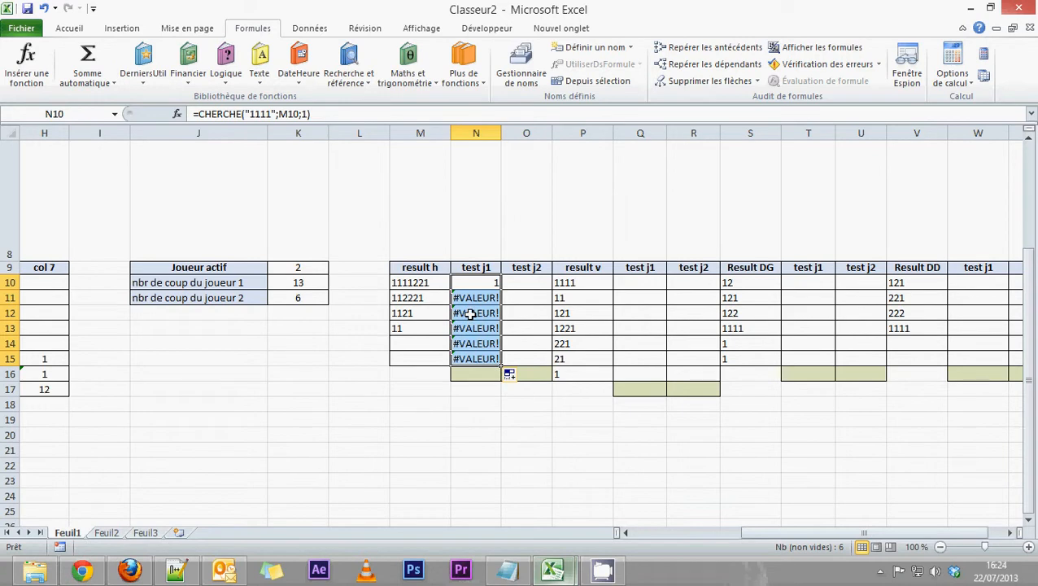
Copy the CHERCHE expression from N10's formula without the equals sign, and empty the cell.
{"action": "left_click", "coordinate": [529, 286]}
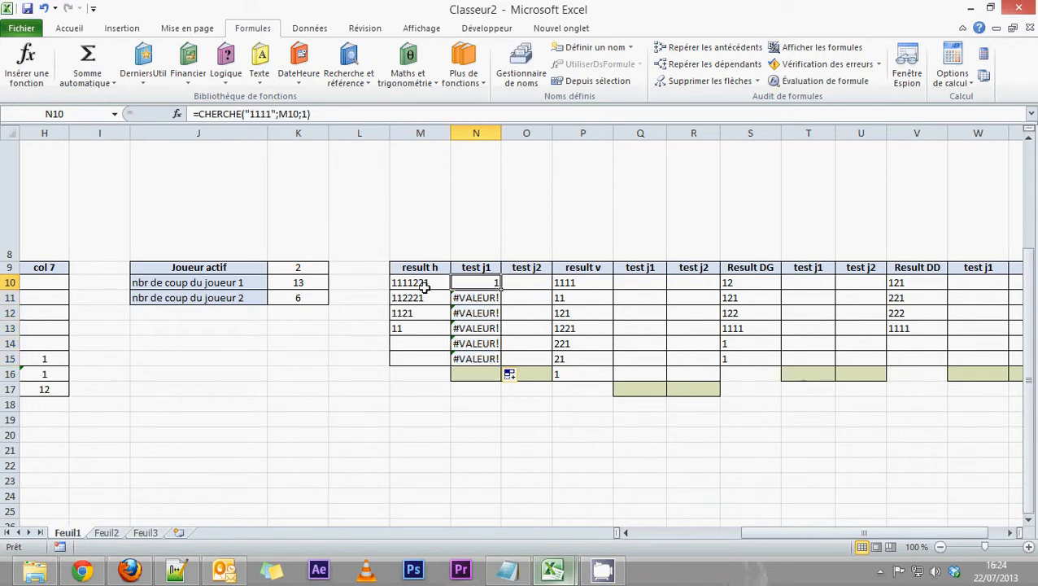
{"action": "left_click", "coordinate": [487, 285]}
{"action": "left_click_drag", "start_coordinate": [318, 114], "coordinate": [197, 114]}
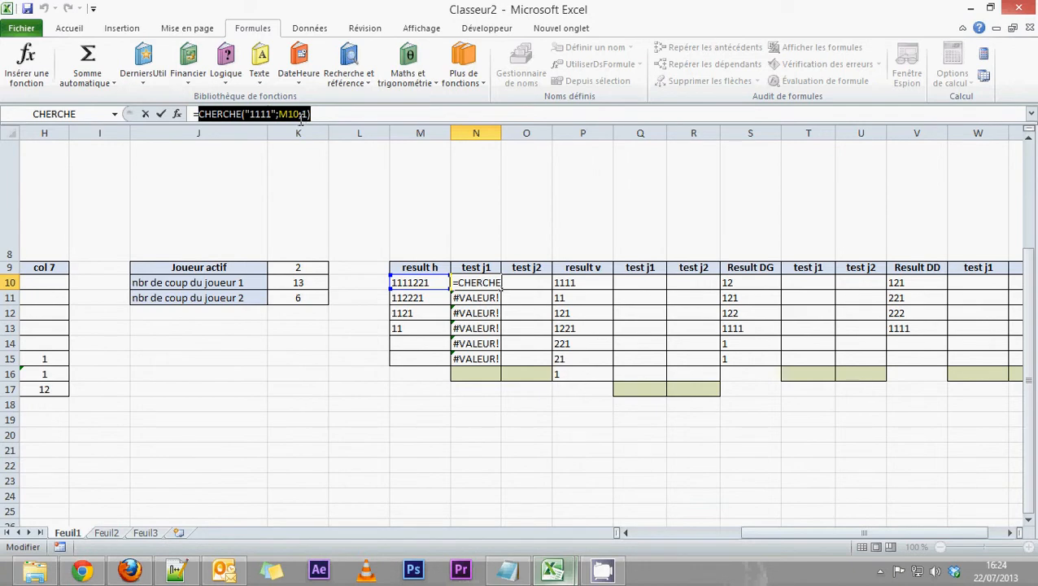
{"action": "key", "text": "ctrl+c"}
{"action": "left_click", "coordinate": [329, 113]}
{"action": "left_click_drag", "start_coordinate": [332, 114], "coordinate": [147, 114]}
{"action": "key", "text": "BackSpace"}
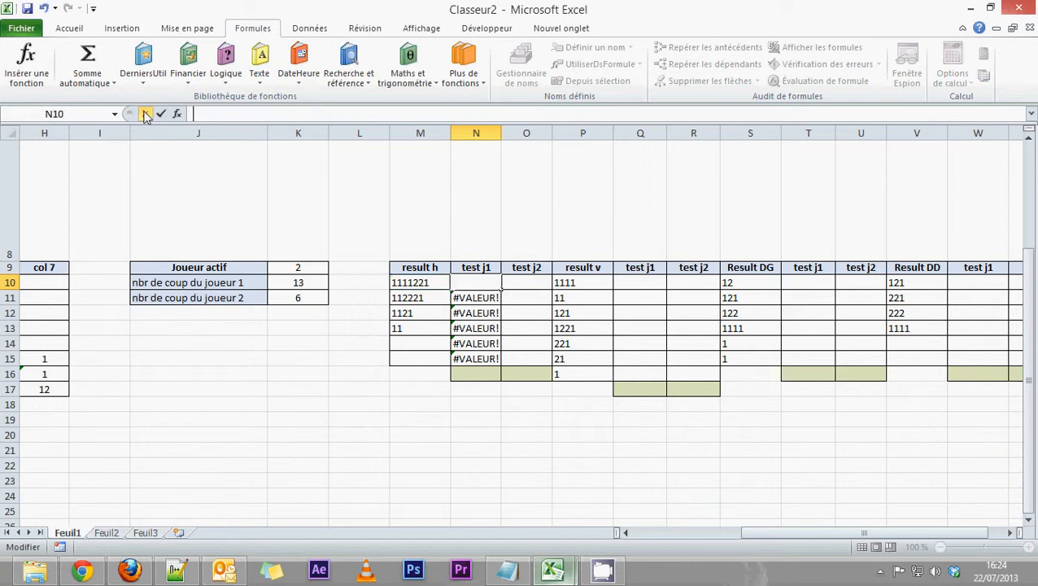
{"action": "left_click", "coordinate": [478, 317]}
Insert the ESTERR function in N10, choosing it from the list of all functions.
{"action": "left_click", "coordinate": [480, 283]}
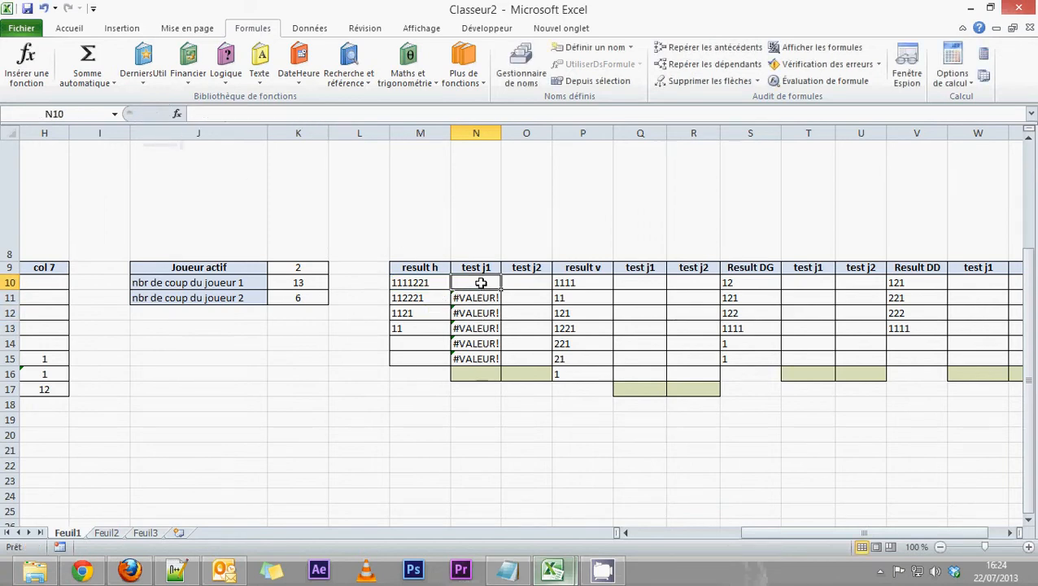
{"action": "left_click", "coordinate": [27, 74]}
{"action": "left_click", "coordinate": [756, 148]}
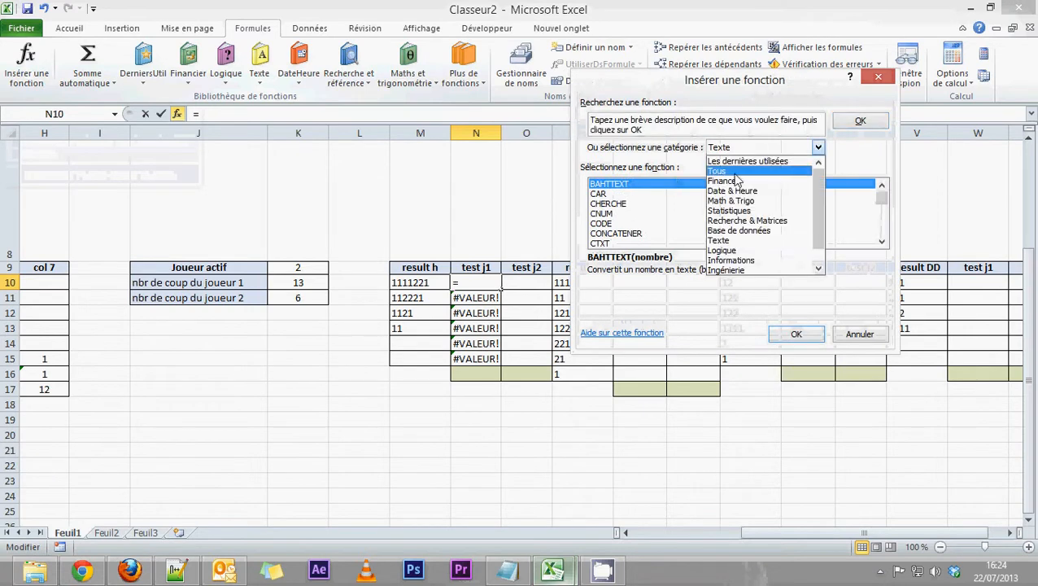
{"action": "left_click", "coordinate": [734, 173]}
{"action": "left_click", "coordinate": [605, 194]}
{"action": "type", "text": "est"}
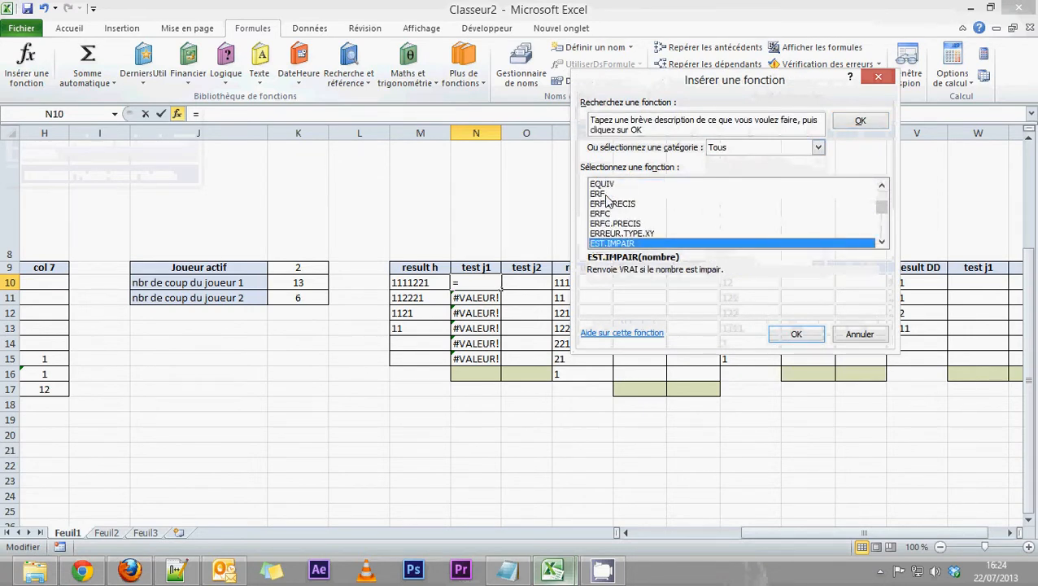
{"action": "scroll", "coordinate": [628, 232], "scroll_direction": "down", "scroll_amount": 1}
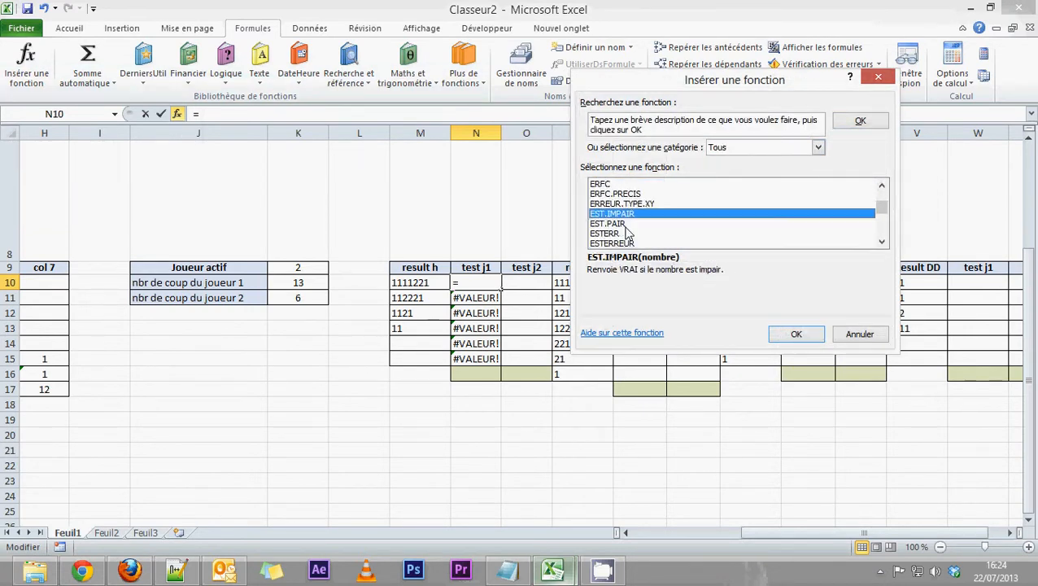
{"action": "left_click", "coordinate": [612, 234]}
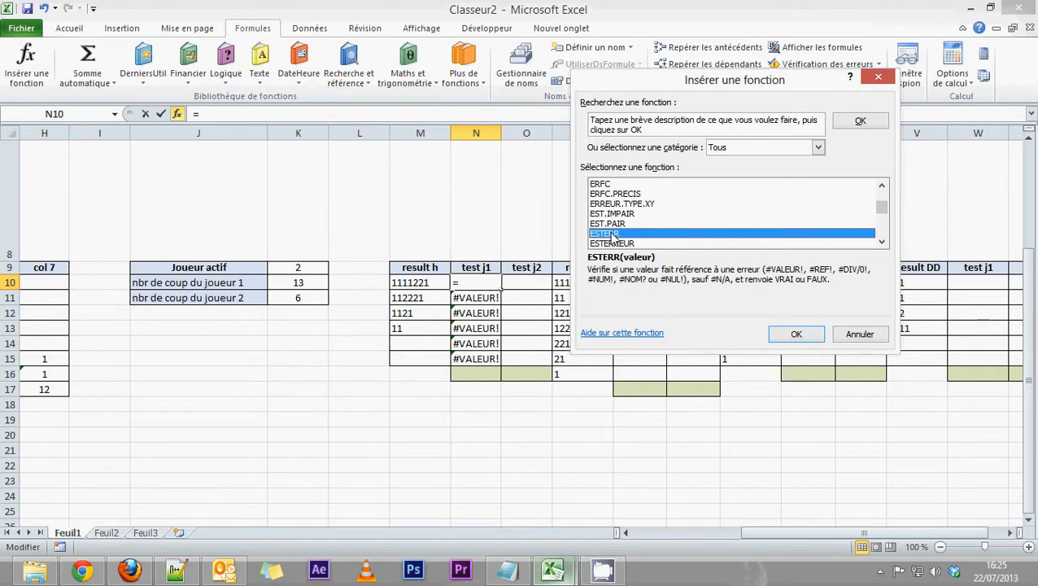
{"action": "double_click", "coordinate": [614, 235]}
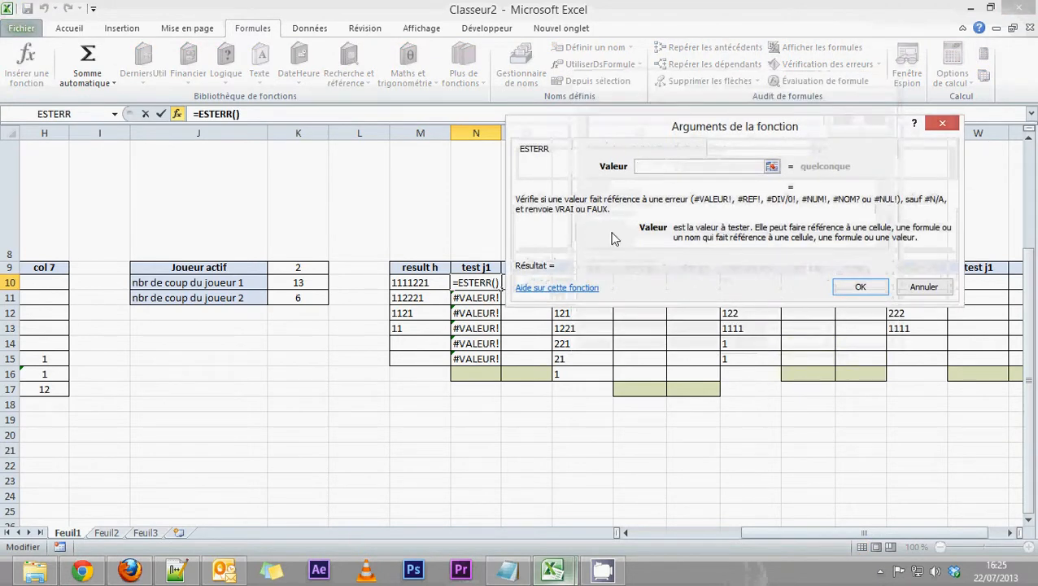
Use the copied CHERCHE expression as ESTERR's value in N10, and fill the formula down to N15.
{"action": "key", "text": "ctrl+v"}
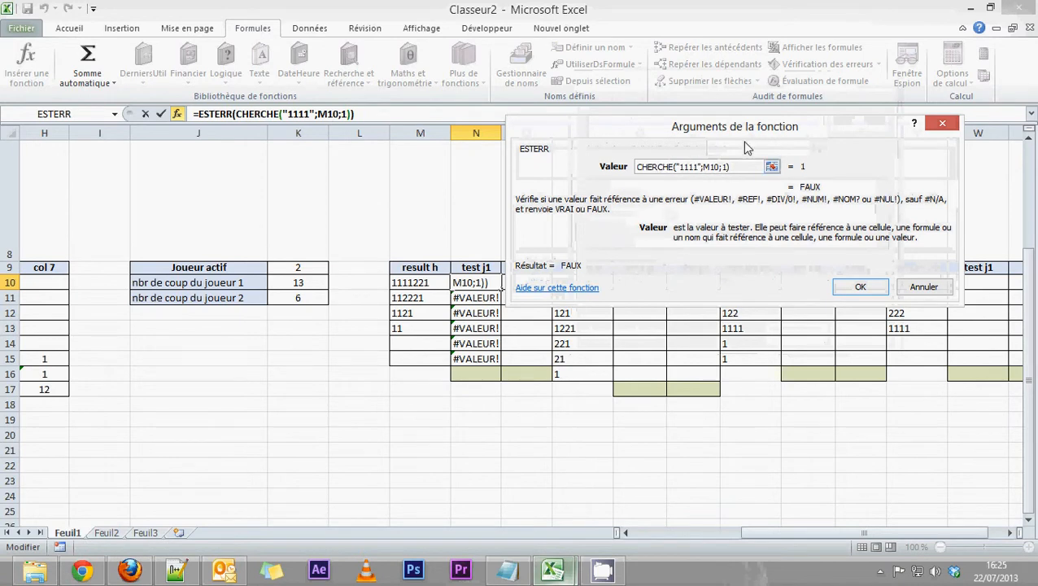
{"action": "left_click_drag", "start_coordinate": [746, 131], "coordinate": [523, 290]}
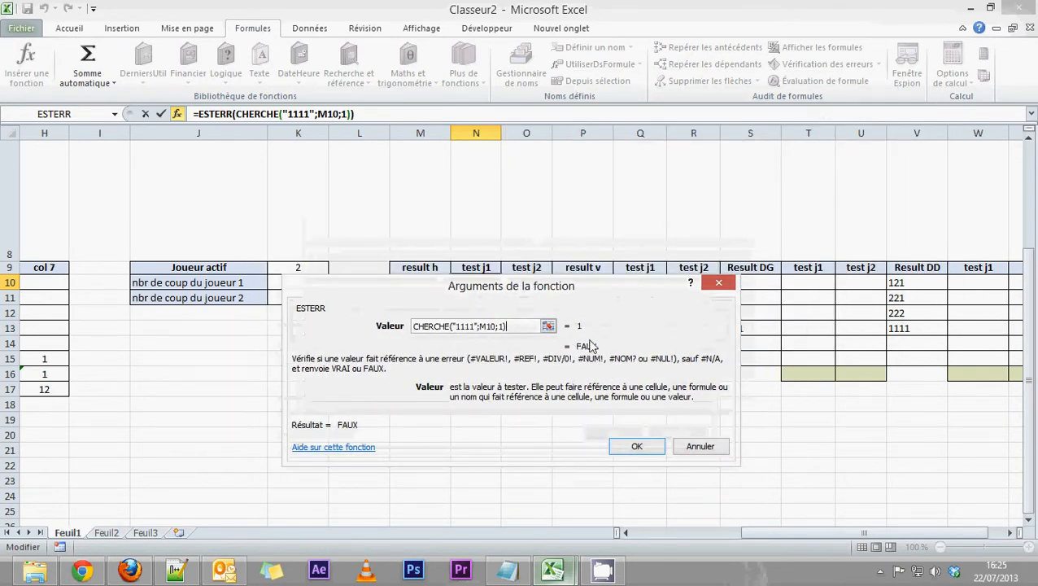
{"action": "left_click", "coordinate": [632, 449]}
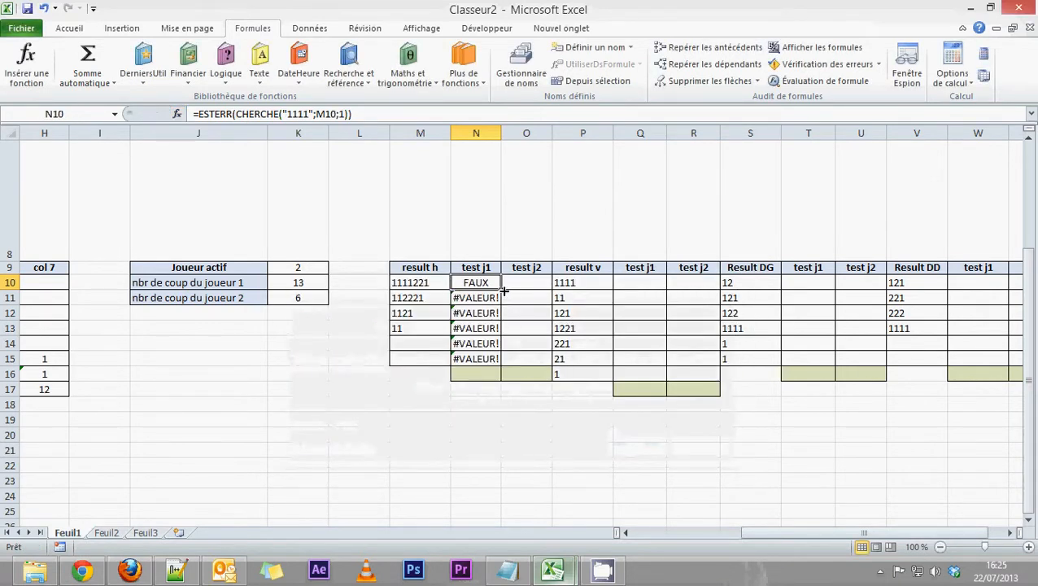
{"action": "left_click_drag", "start_coordinate": [501, 291], "coordinate": [494, 362]}
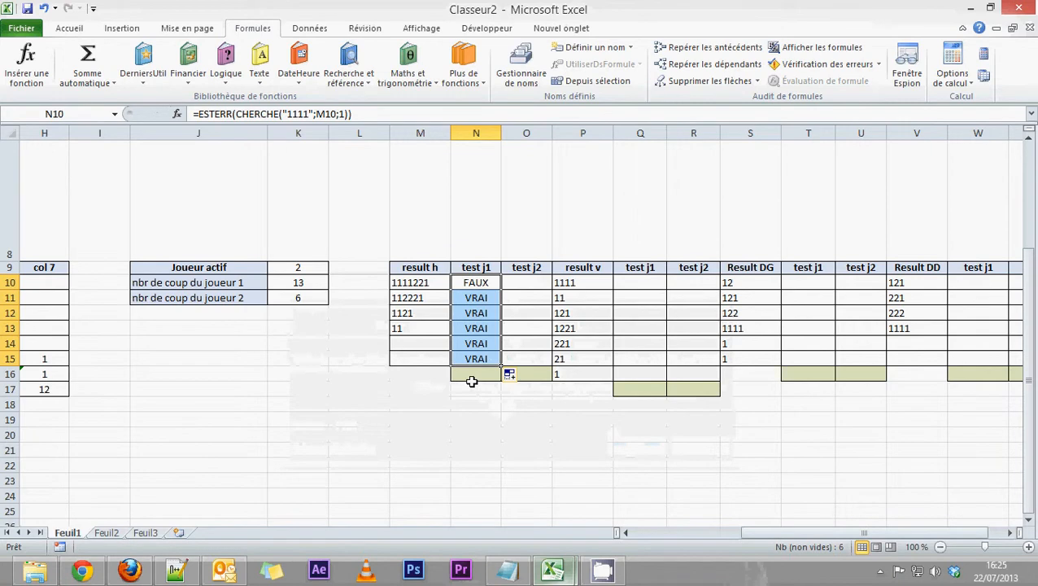
Try to negate N10's formula by adding an exclamation mark before ESTERR.
{"action": "left_click", "coordinate": [424, 279]}
{"action": "left_click", "coordinate": [470, 283]}
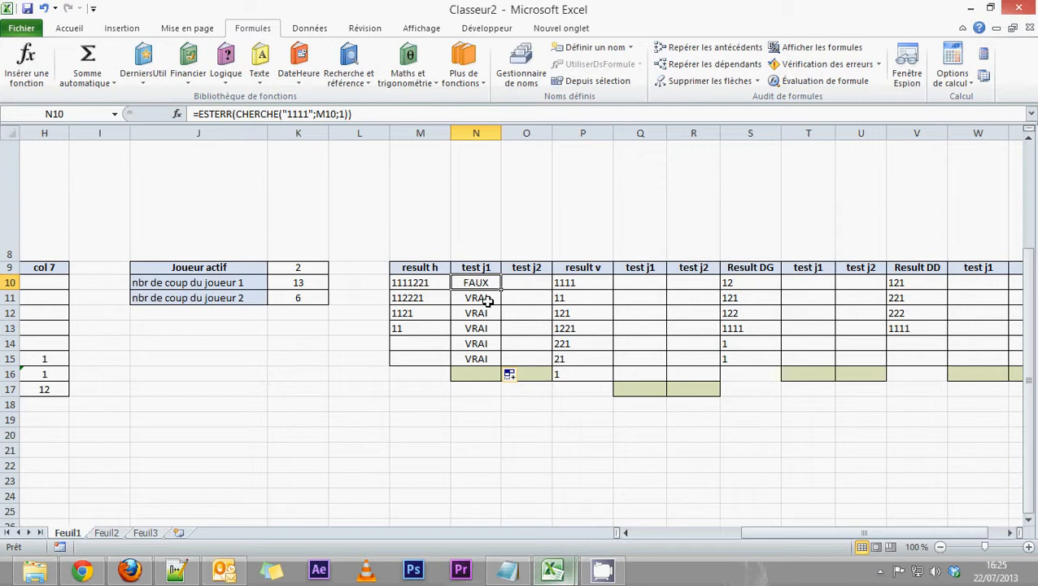
{"action": "left_click", "coordinate": [197, 114]}
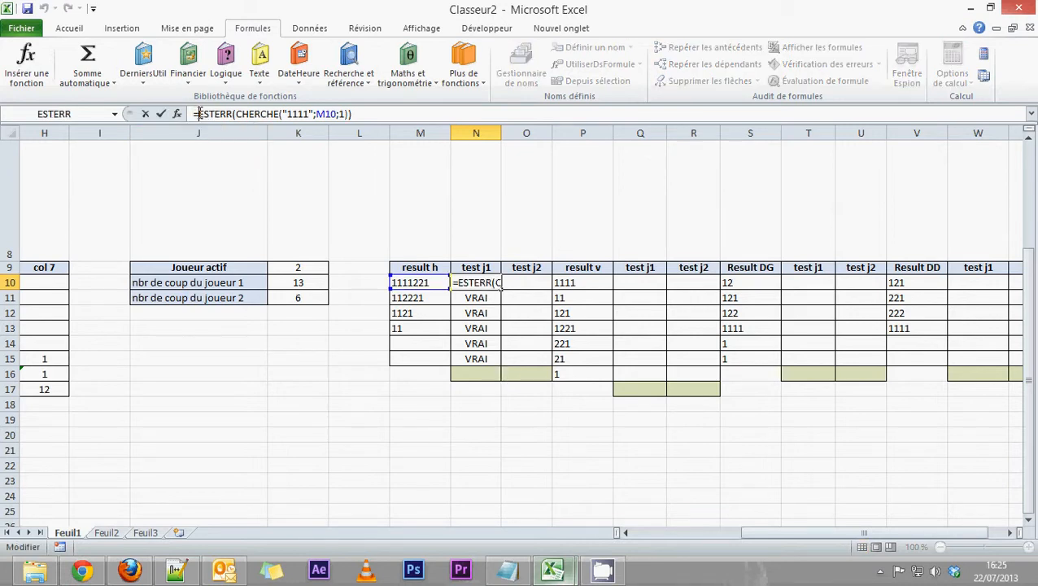
{"action": "key", "text": "Return"}
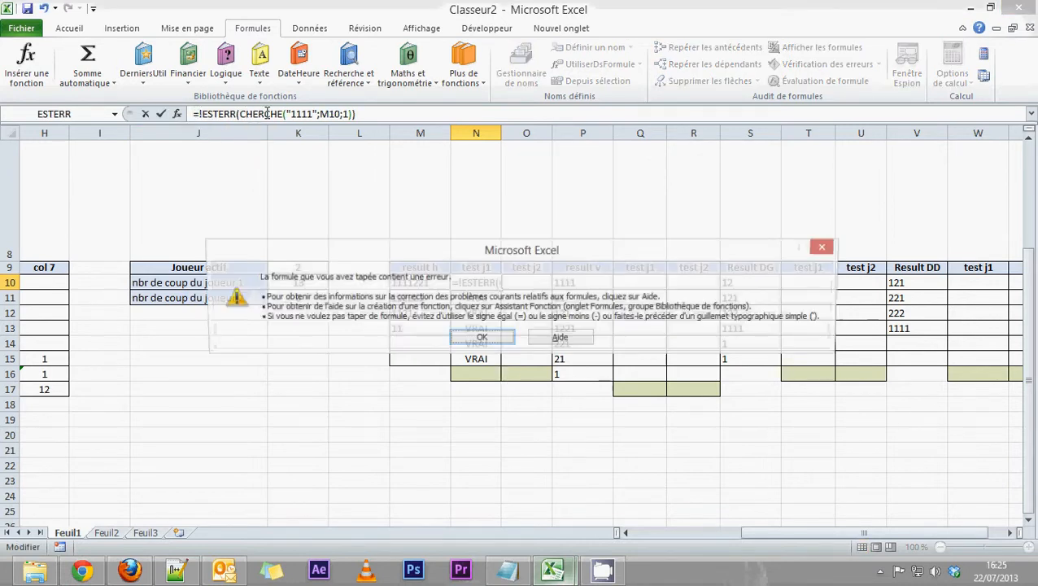
{"action": "key", "text": "Return"}
{"action": "left_click", "coordinate": [200, 114]}
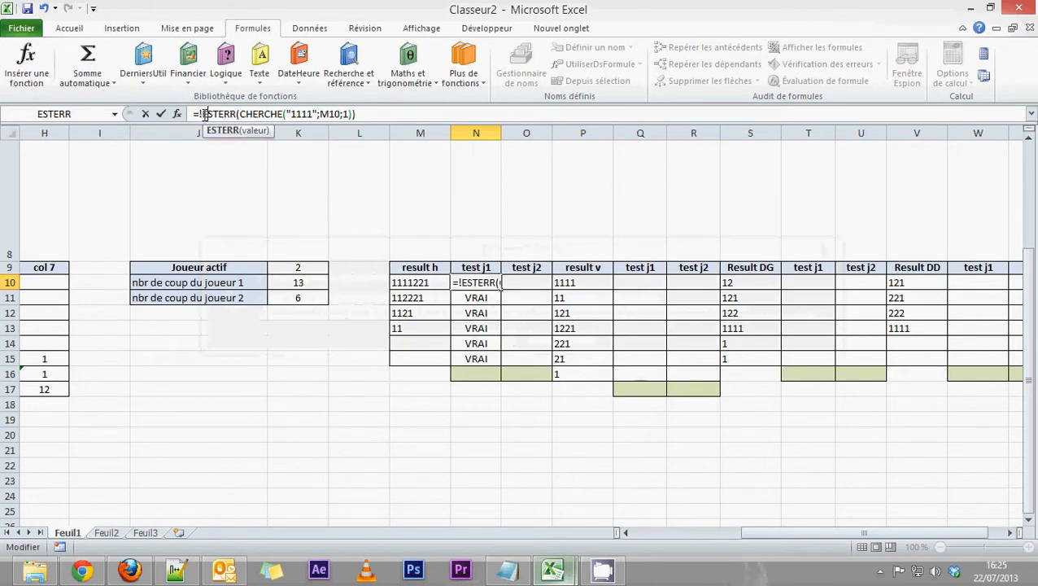
{"action": "left_click", "coordinate": [296, 196]}
{"action": "key", "text": "Escape"}
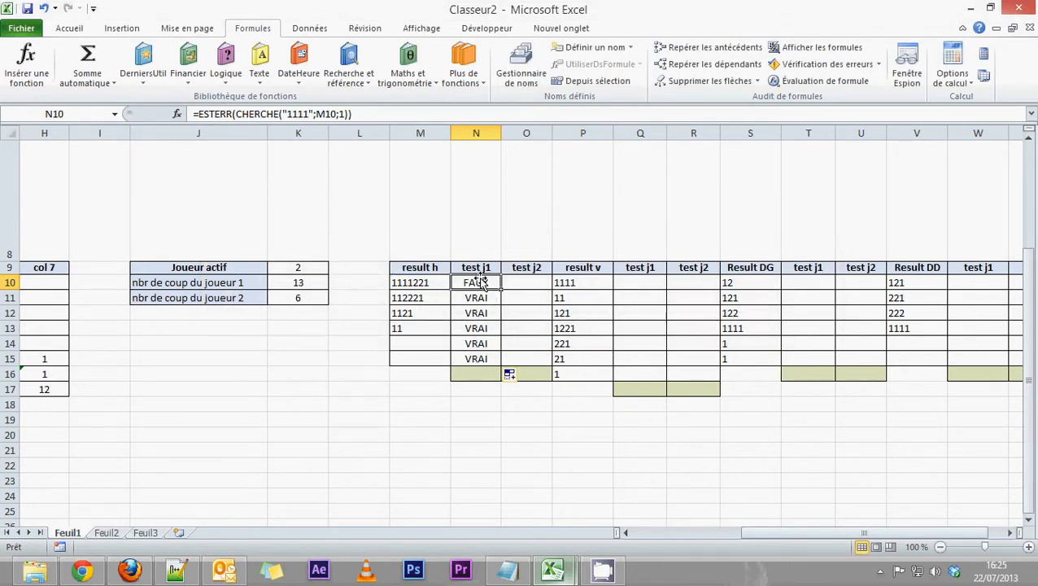
{"action": "mouse_move", "coordinate": [476, 279]}
{"action": "left_mouse_down"}
{"action": "mouse_move", "coordinate": [480, 290]}
{"action": "mouse_move", "coordinate": [477, 282]}
{"action": "left_mouse_up"}
{"action": "left_click", "coordinate": [484, 300]}
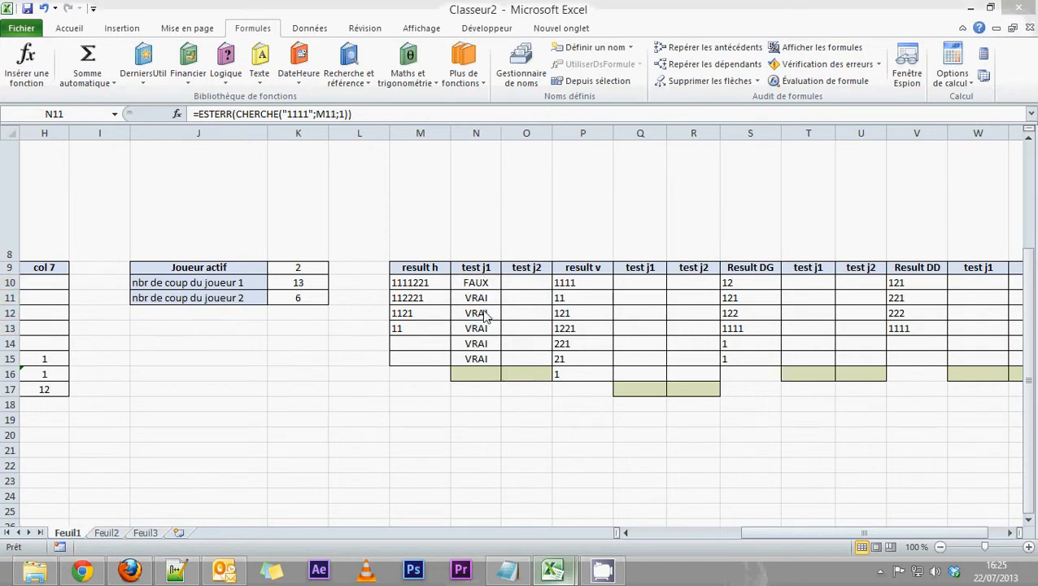
{"action": "left_click", "coordinate": [478, 313]}
{"action": "left_click", "coordinate": [480, 329]}
{"action": "left_click", "coordinate": [480, 372]}
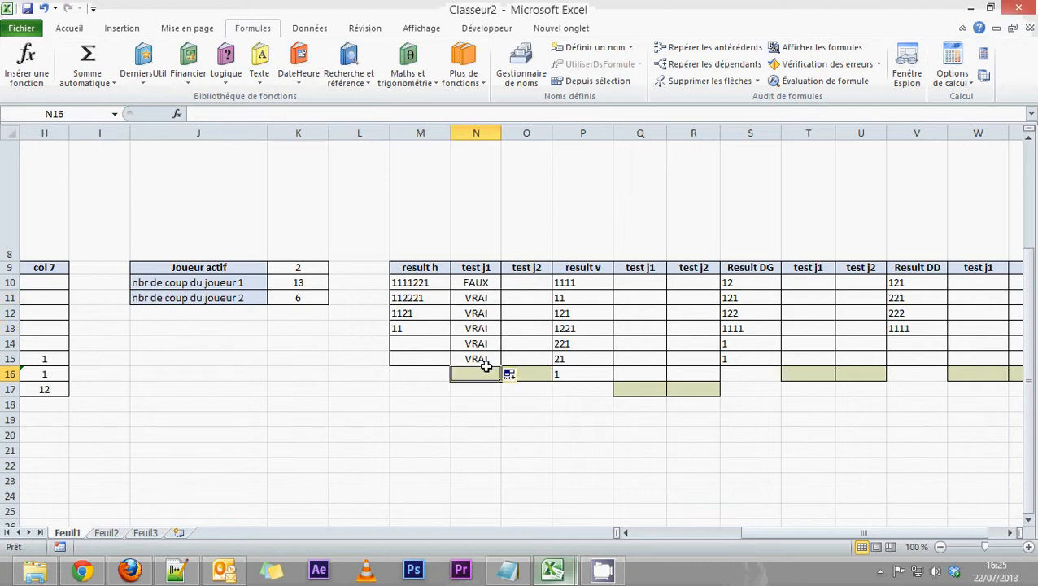
Start an ESTERR formula in O10 with the copied CHERCHE("1111";M10;1) expression as its value.
{"action": "left_click", "coordinate": [527, 284]}
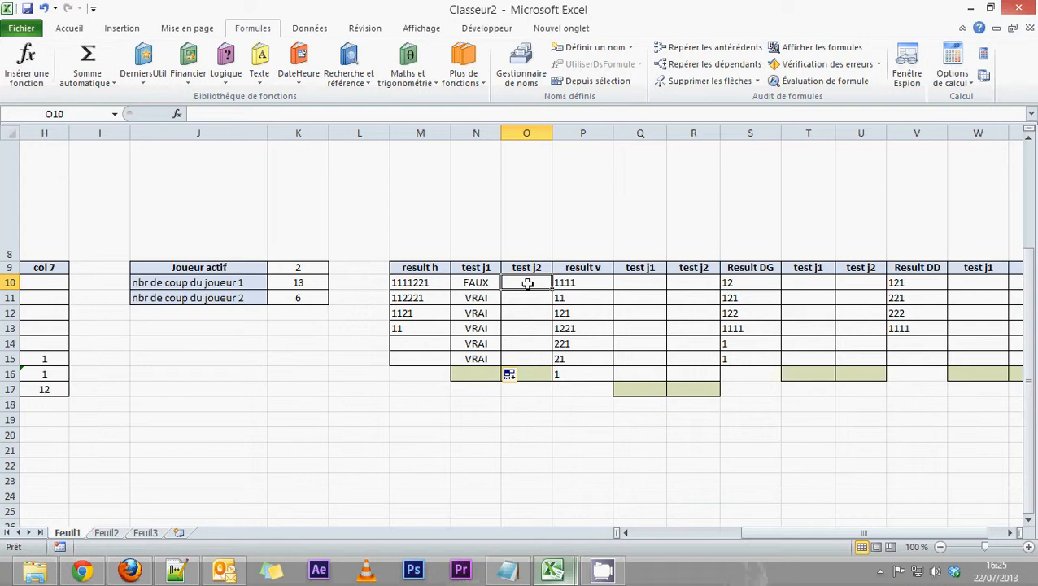
{"action": "type", "text": "est"}
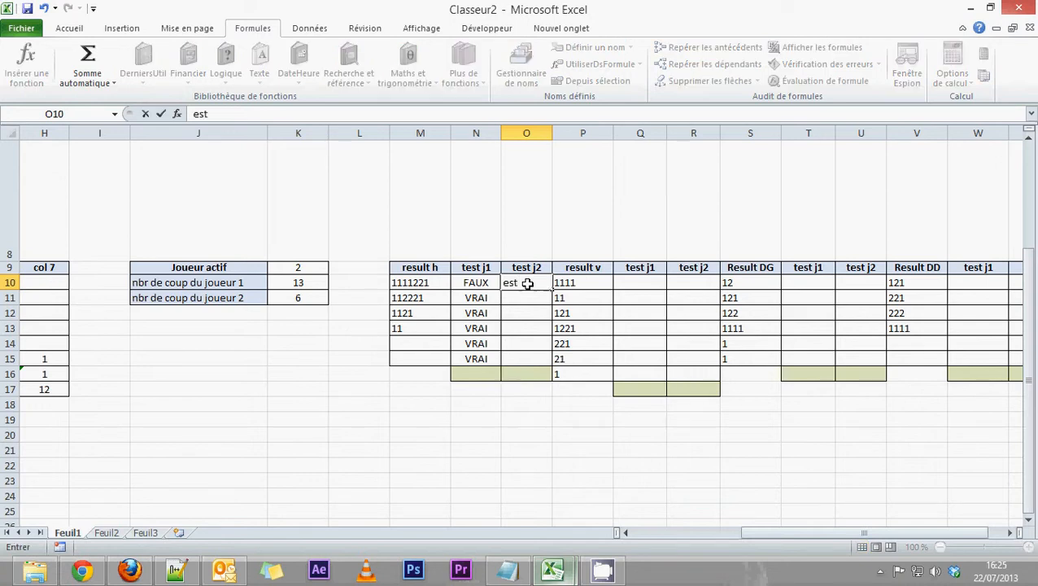
{"action": "type", "text": "err("}
{"action": "left_click", "coordinate": [505, 282]}
{"action": "type", "text": "="}
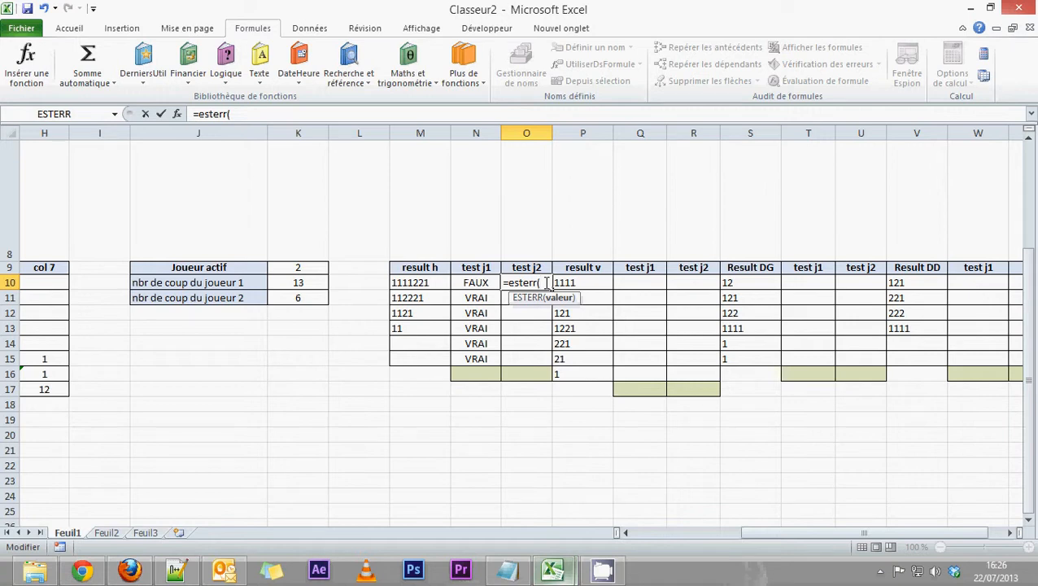
{"action": "key", "text": "ctrl+v"}
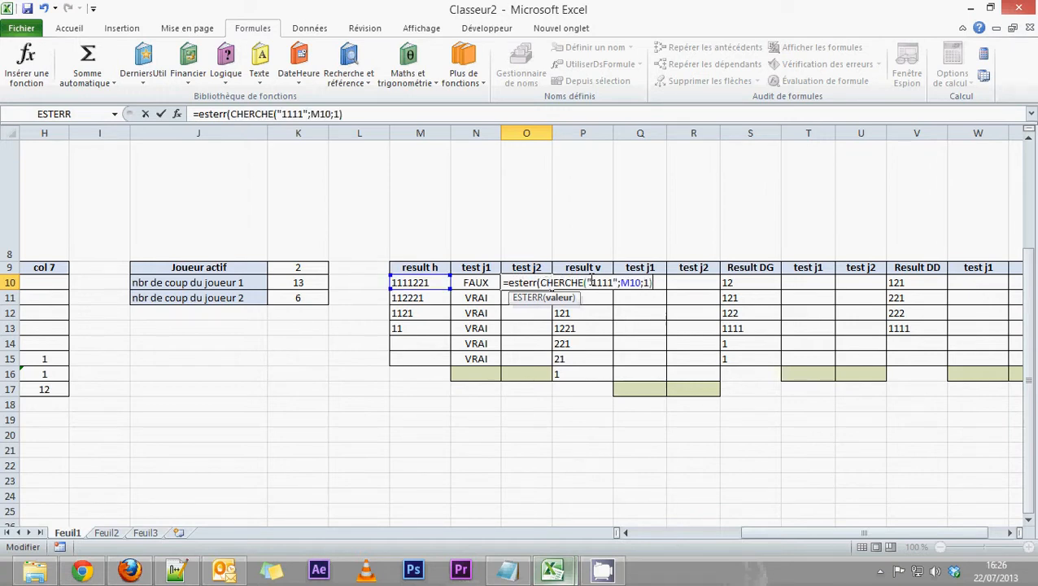
Change O10's search text to "2222", complete the ESTERR formula, and fill it down to O15.
{"action": "left_click_drag", "start_coordinate": [590, 282], "coordinate": [616, 282]}
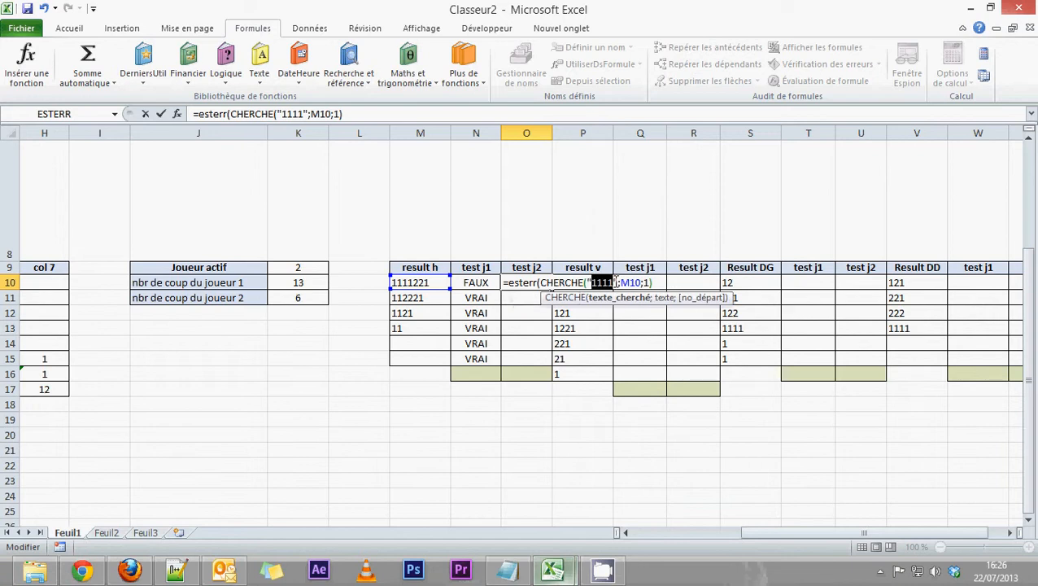
{"action": "type", "text": "2222"}
{"action": "left_click", "coordinate": [657, 282]}
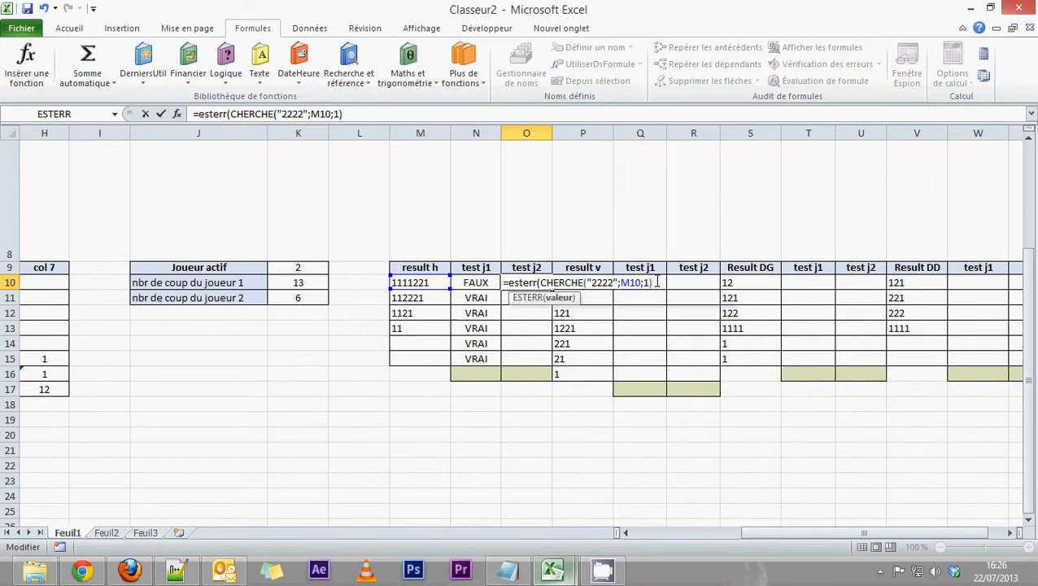
{"action": "type", "text": ")"}
{"action": "key", "text": "Return"}
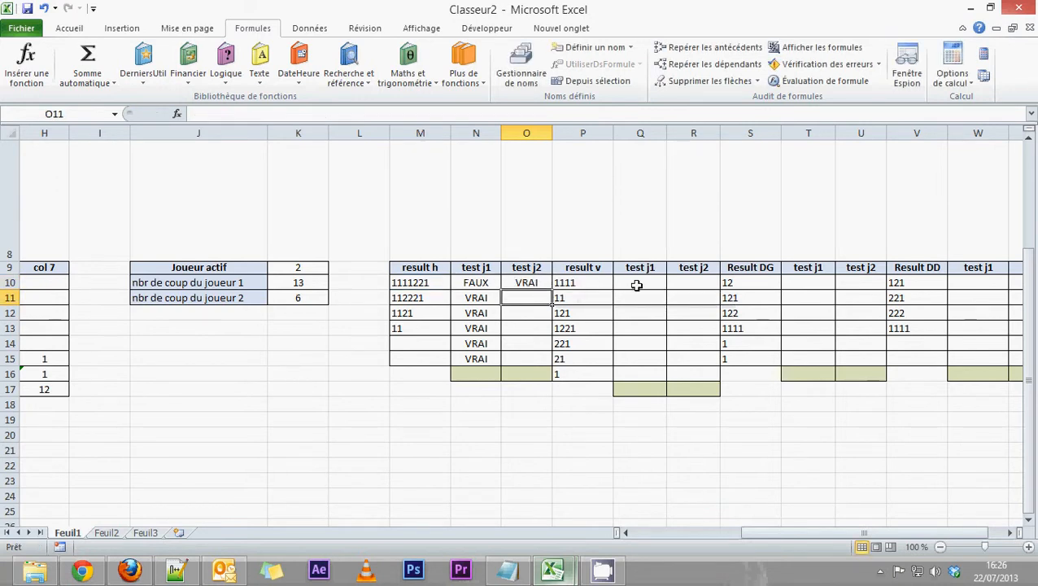
{"action": "left_click", "coordinate": [537, 284]}
{"action": "left_click_drag", "start_coordinate": [551, 293], "coordinate": [553, 366]}
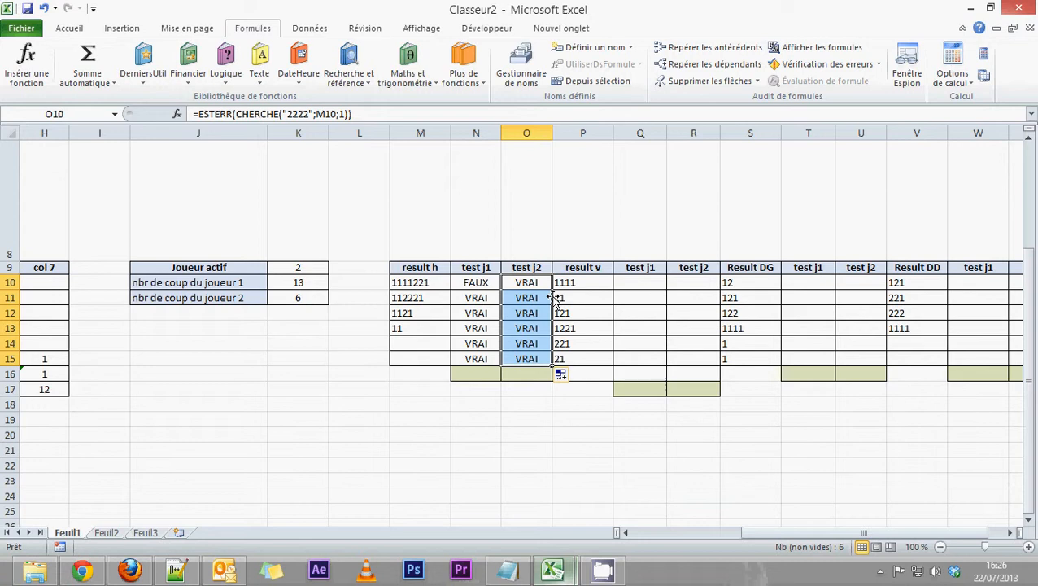
Copy the full formula text from N10 into Q10, the first player 1 test cell for result v.
{"action": "left_click", "coordinate": [474, 284]}
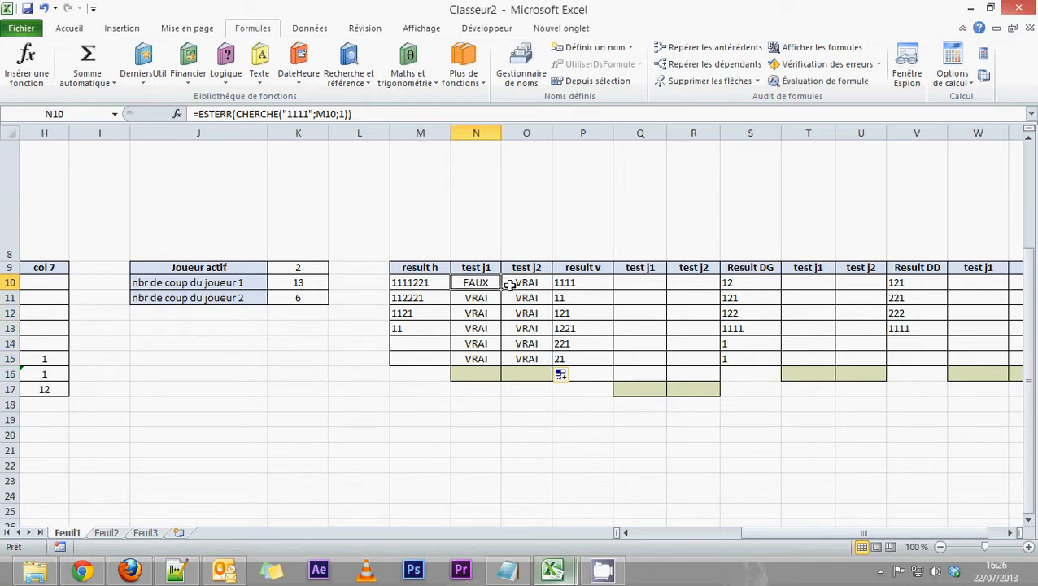
{"action": "left_click_drag", "start_coordinate": [368, 115], "coordinate": [137, 114]}
{"action": "key", "text": "ctrl+c"}
{"action": "key", "text": "ctrl+Return"}
{"action": "left_click", "coordinate": [633, 283]}
{"action": "key", "text": "ctrl+v"}
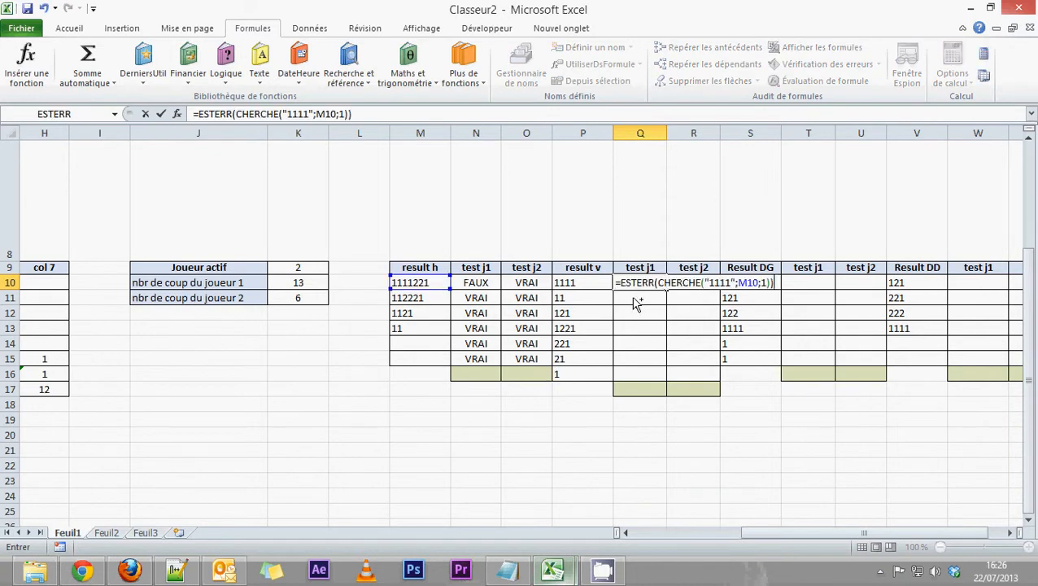
Point Q10's CHERCHE reference to P10 and fill the formula down to Q15.
{"action": "left_click", "coordinate": [750, 283]}
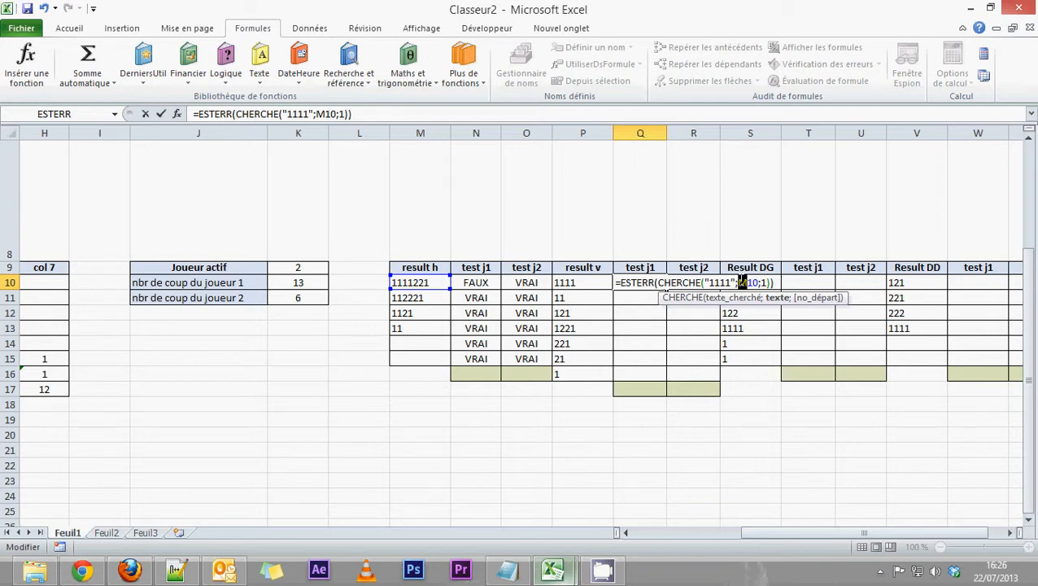
{"action": "key", "text": "Return"}
{"action": "left_click", "coordinate": [655, 283]}
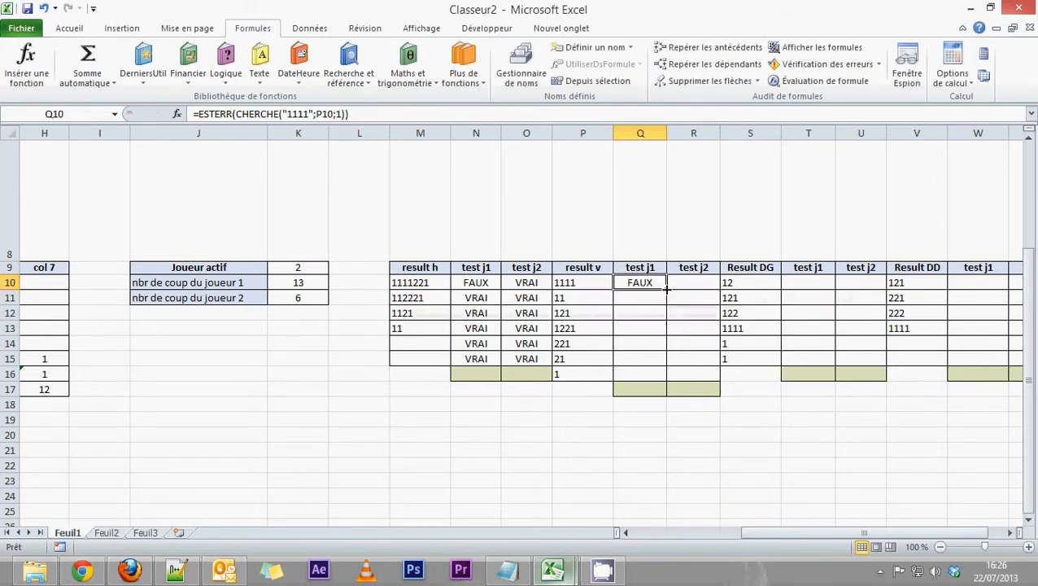
{"action": "left_click_drag", "start_coordinate": [665, 288], "coordinate": [658, 362]}
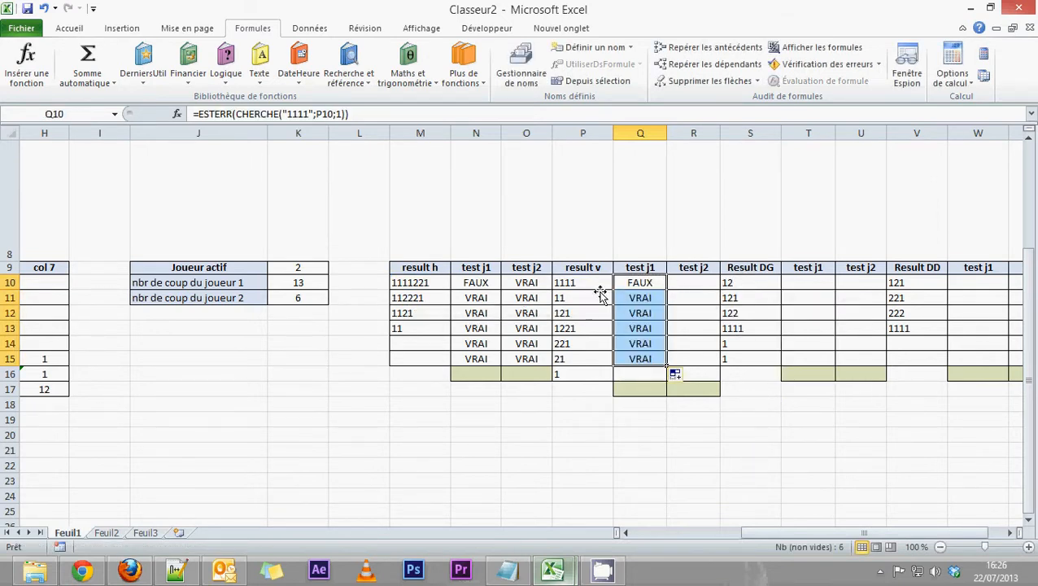
Enter =ESTERR(CHERCHE("1111";S10;1)) in T10 and fill it down to T15.
{"action": "left_click", "coordinate": [682, 283]}
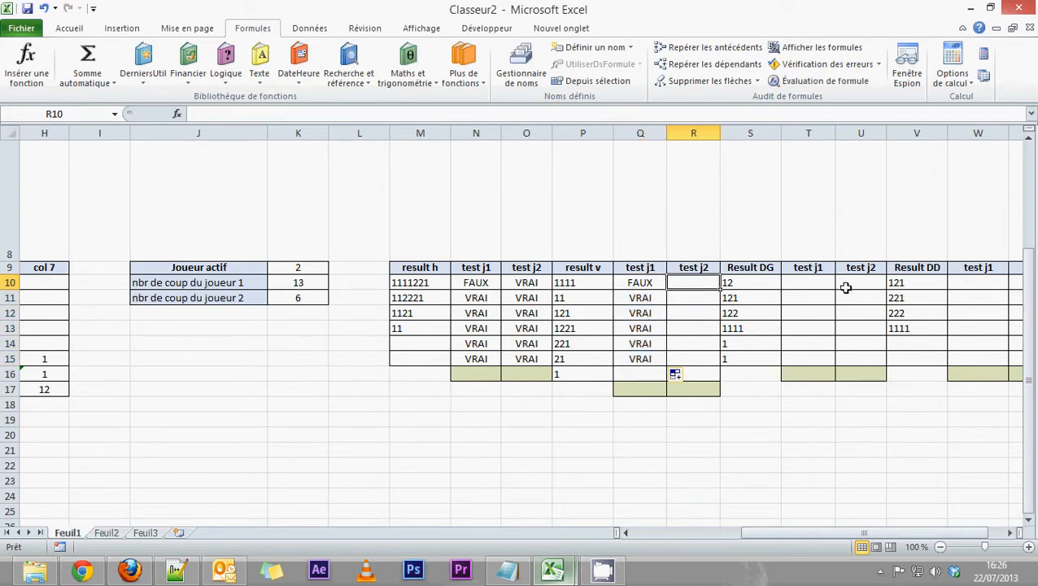
{"action": "left_click", "coordinate": [810, 282]}
{"action": "type", "text": "="}
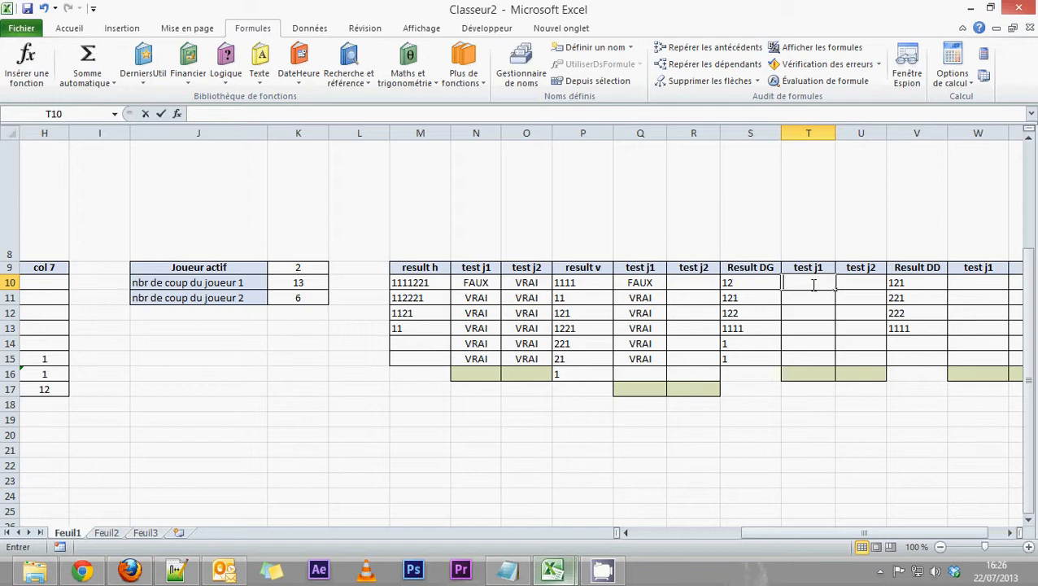
{"action": "type", "text": "ESTERR(CHERCHE(\"1111\";M10;1))"}
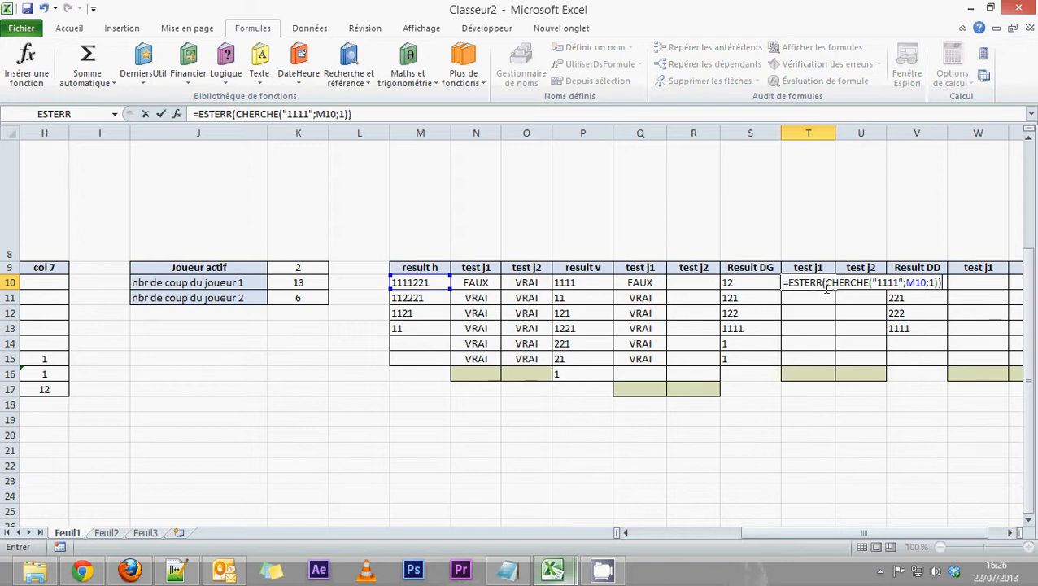
{"action": "left_click", "coordinate": [917, 283]}
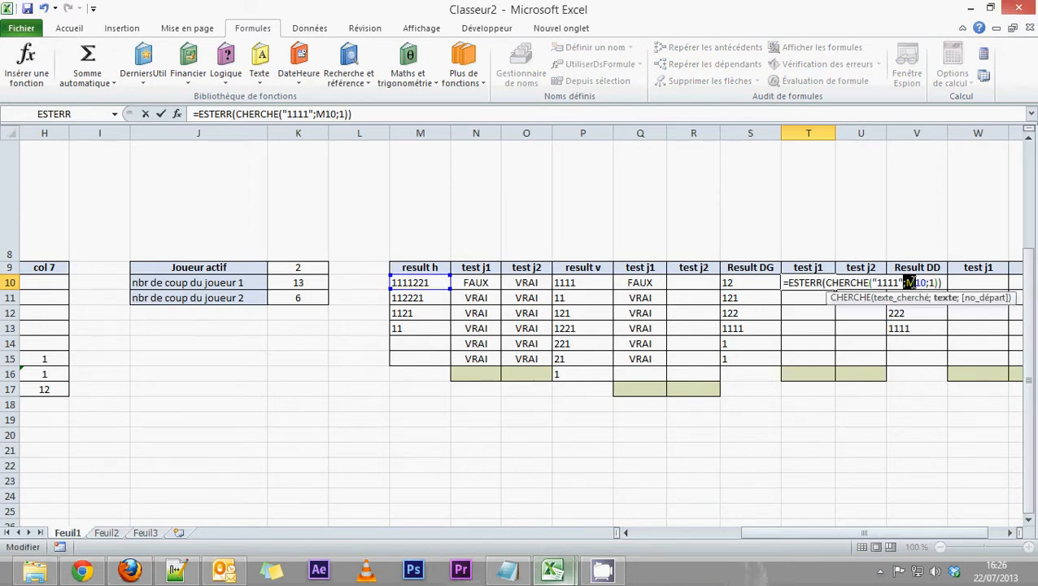
{"action": "left_click", "coordinate": [914, 283]}
{"action": "type", "text": "S"}
{"action": "key", "text": "Return"}
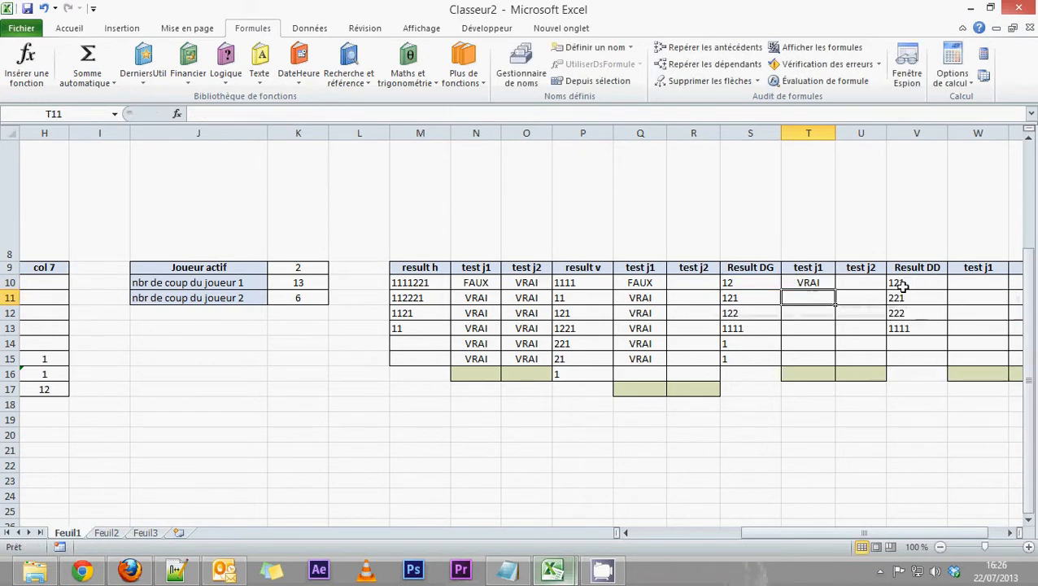
{"action": "left_click", "coordinate": [822, 284]}
{"action": "left_click_drag", "start_coordinate": [836, 288], "coordinate": [833, 365]}
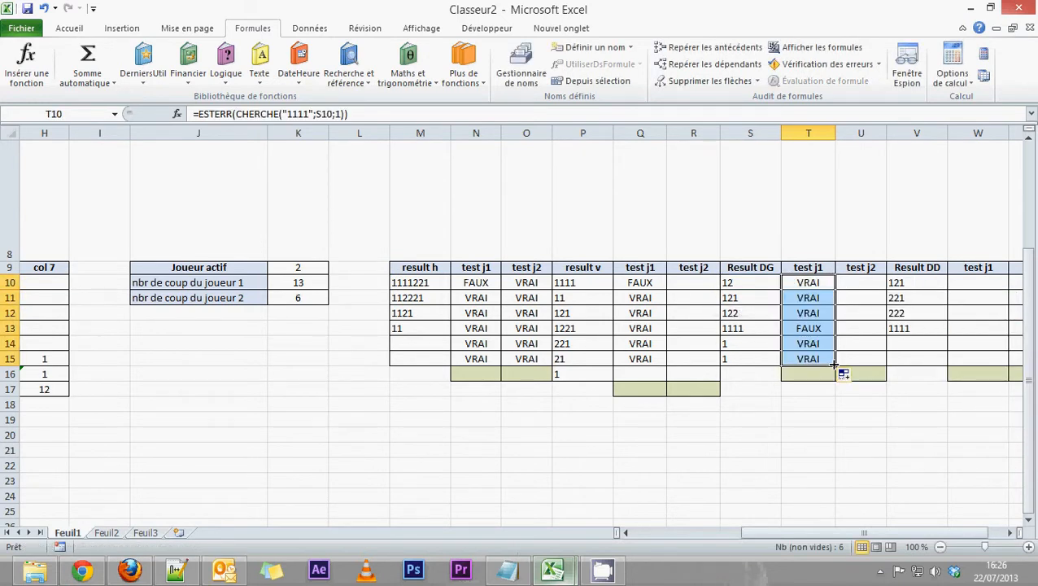
Reuse the copied formula in W10 with its reference changed to V10, and fill it down to W15.
{"action": "left_click", "coordinate": [961, 281]}
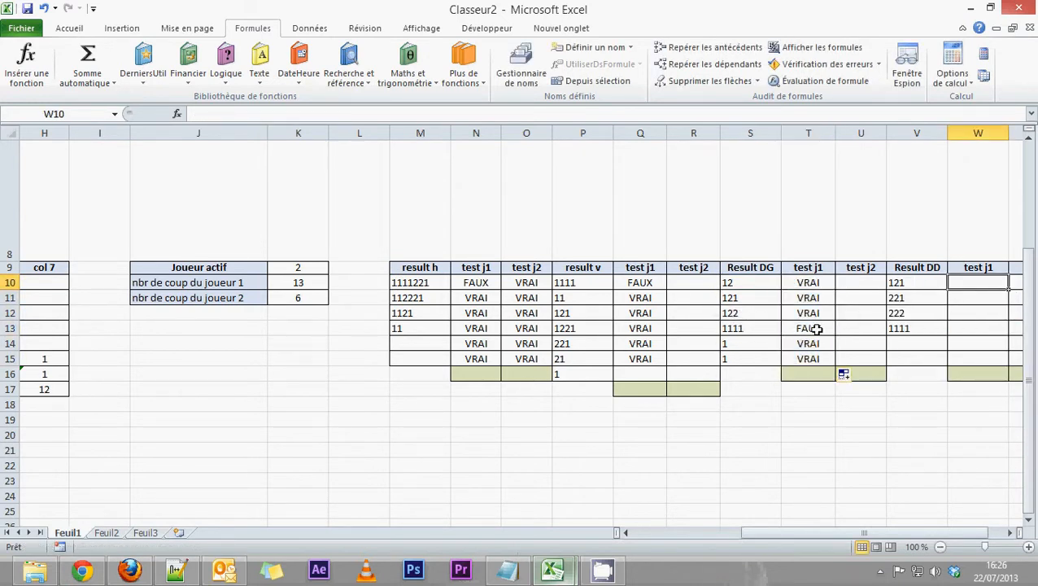
{"action": "double_click", "coordinate": [967, 282]}
{"action": "key", "text": "ctrl+v"}
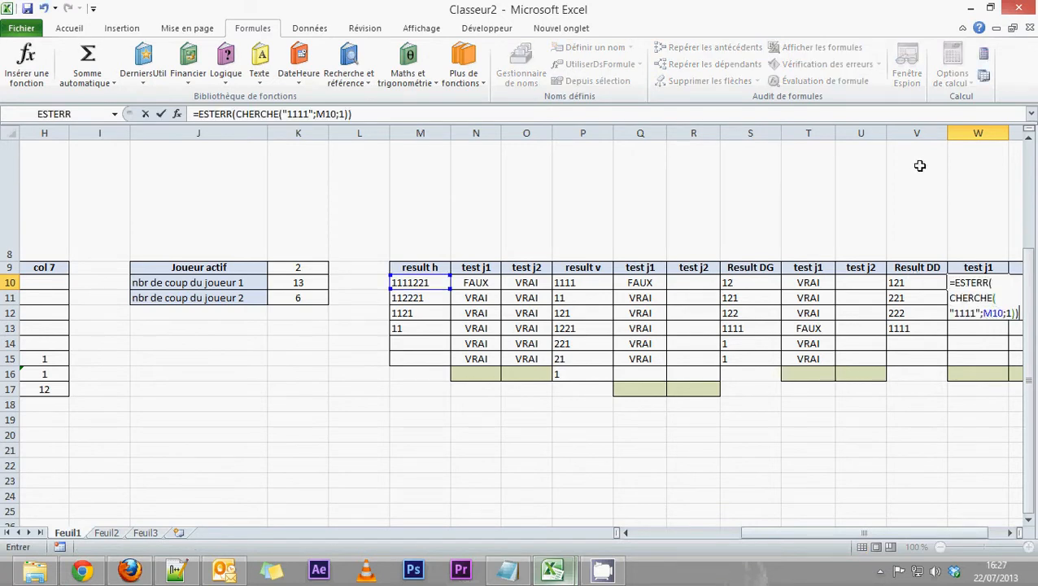
{"action": "type", "text": "v"}
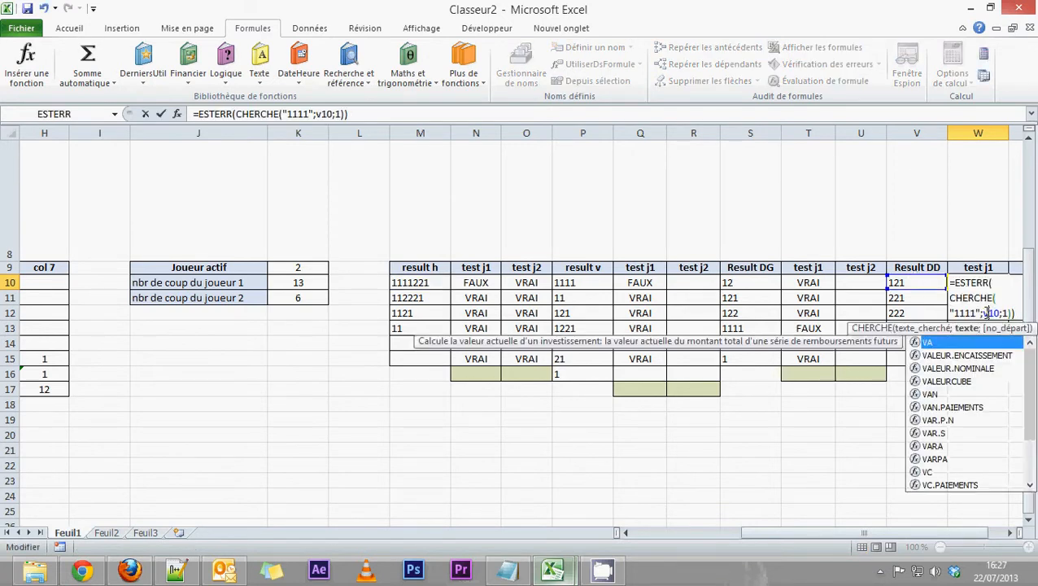
{"action": "key", "text": "Return"}
{"action": "left_click", "coordinate": [1005, 286]}
{"action": "left_click_drag", "start_coordinate": [1008, 290], "coordinate": [1001, 363]}
Paste the copied formula into R10, changing the search text to "2222" and the reference to P10.
{"action": "left_click", "coordinate": [1009, 532]}
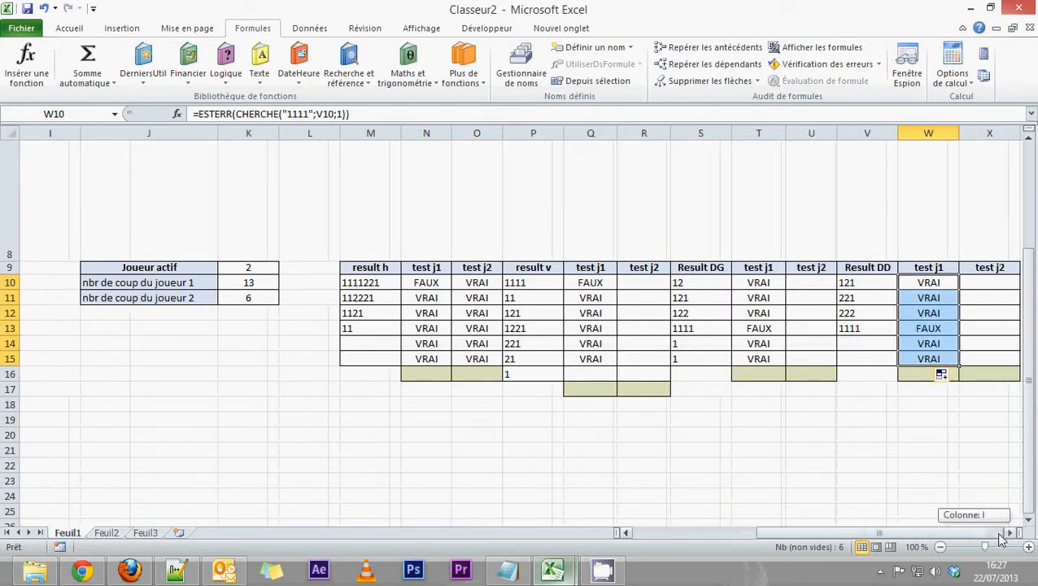
{"action": "double_click", "coordinate": [644, 282]}
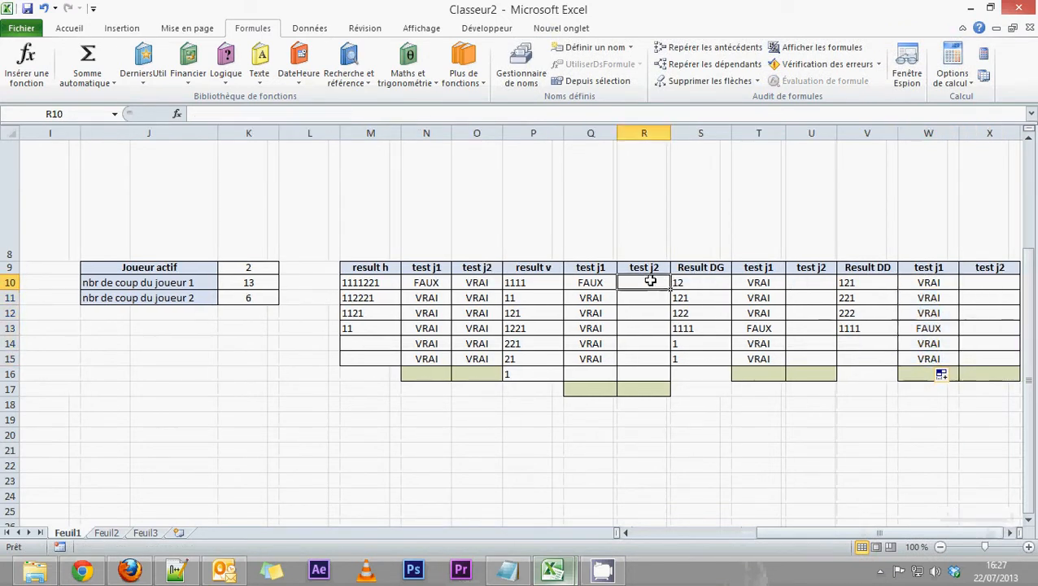
{"action": "key", "text": "ctrl+v"}
{"action": "left_click", "coordinate": [719, 282]}
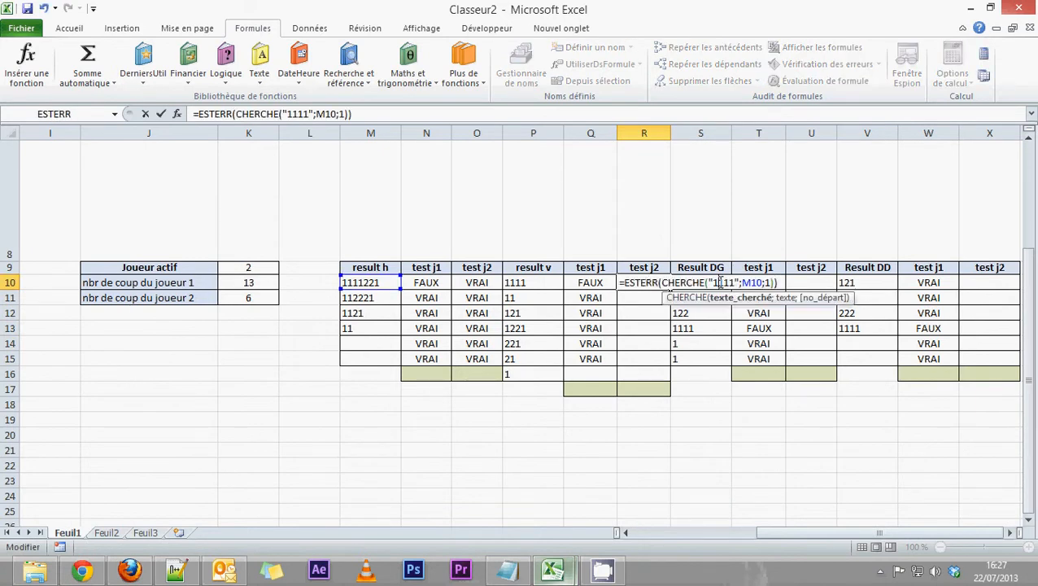
{"action": "double_click", "coordinate": [727, 283]}
{"action": "type", "text": "222"}
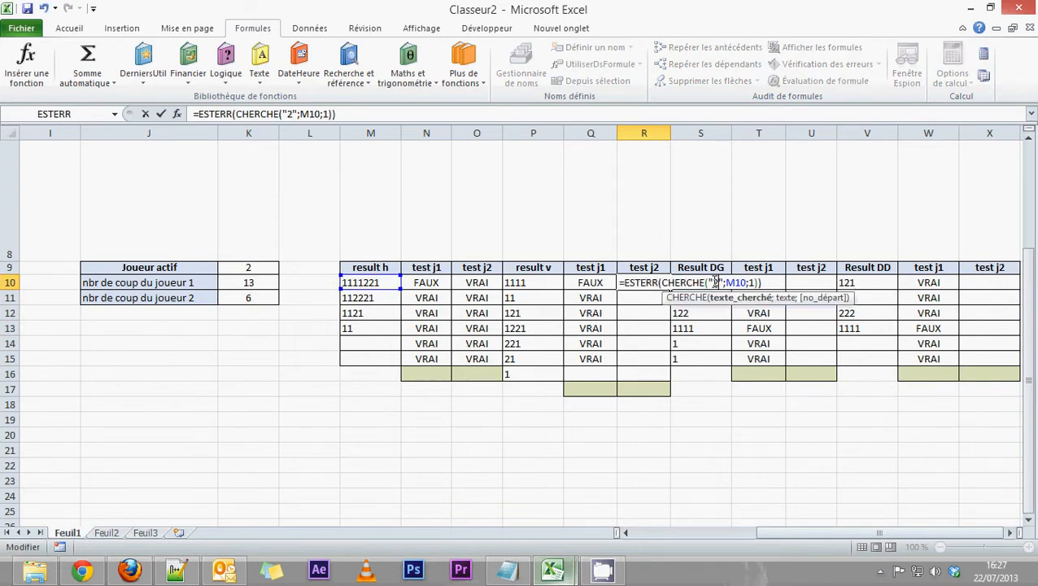
{"action": "type", "text": "2"}
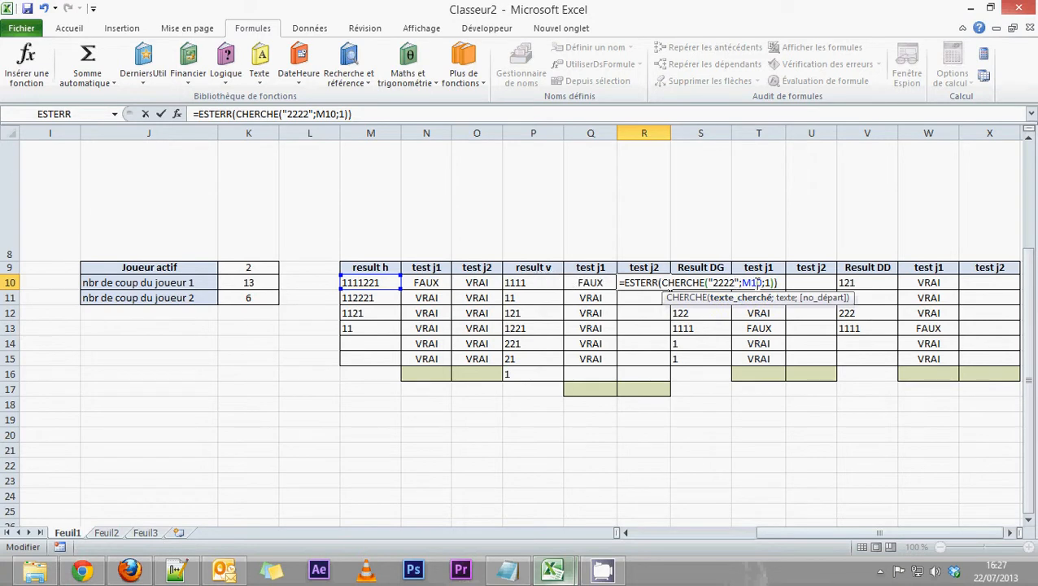
{"action": "key", "text": "BackSpace"}
{"action": "type", "text": "P"}
{"action": "key", "text": "Return"}
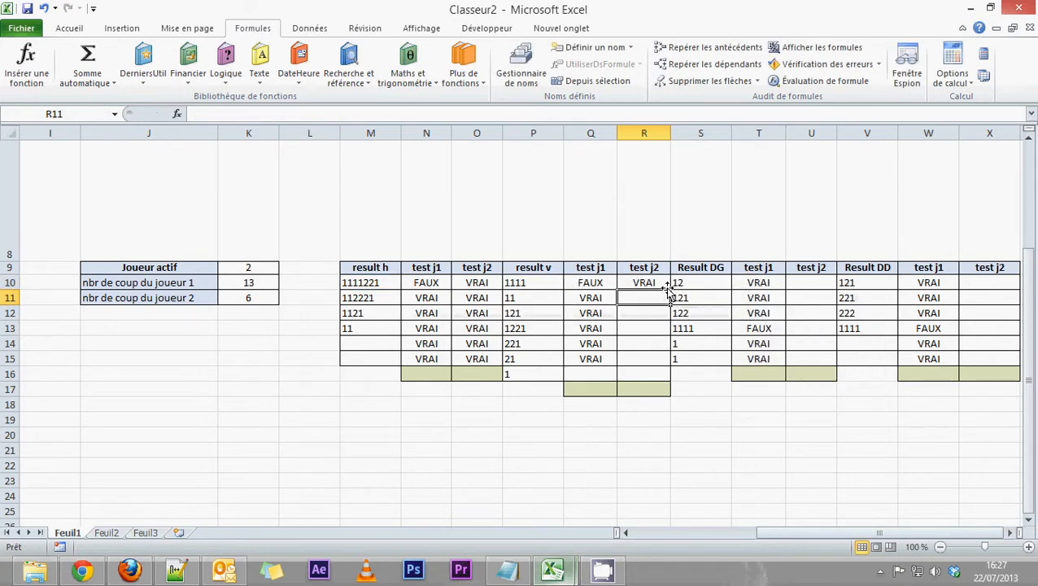
Fill R10's formula down the result v rows and extend both the Q and R tests to row 16.
{"action": "left_click", "coordinate": [669, 284]}
{"action": "left_click_drag", "start_coordinate": [672, 286], "coordinate": [666, 379]}
{"action": "left_click", "coordinate": [600, 358]}
{"action": "left_click", "coordinate": [658, 362]}
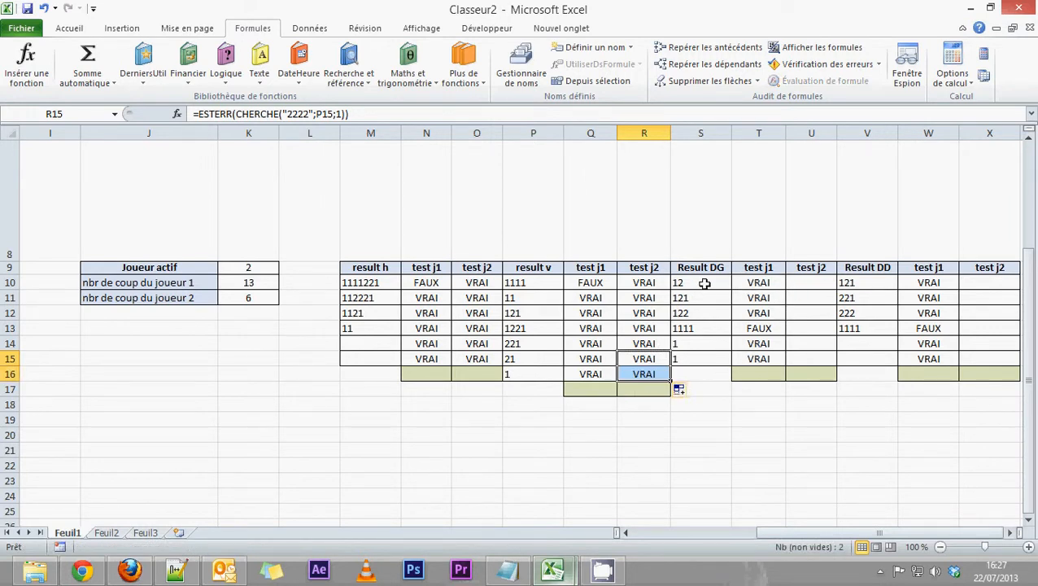
Copy the full formula text from R10 into U10, the first player 2 test cell for Result DG.
{"action": "double_click", "coordinate": [634, 283]}
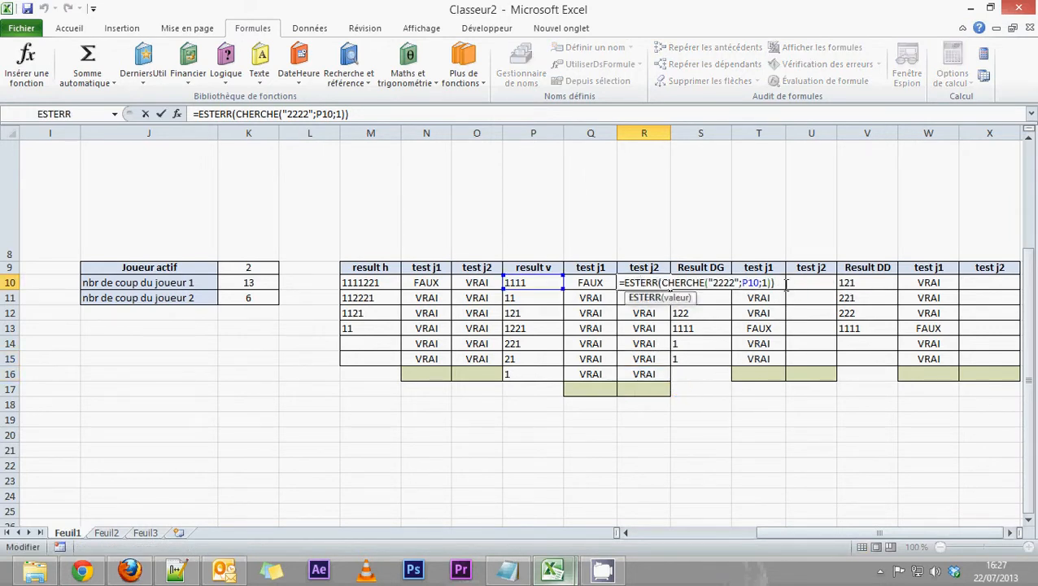
{"action": "left_click_drag", "start_coordinate": [778, 283], "coordinate": [590, 283]}
{"action": "key", "text": "ctrl+c"}
{"action": "key", "text": "Escape"}
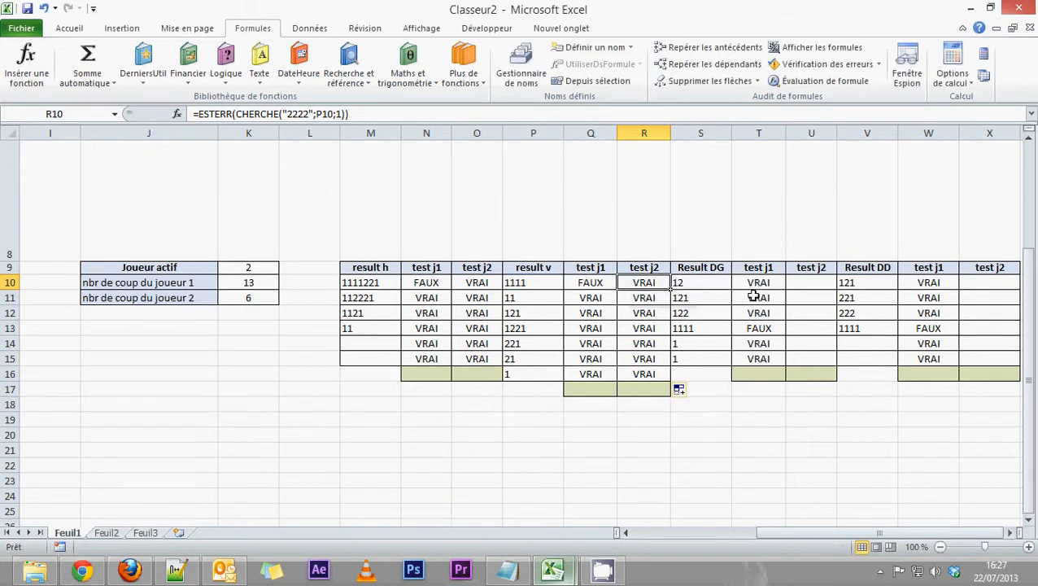
{"action": "left_click", "coordinate": [811, 283]}
{"action": "key", "text": "ctrl+v"}
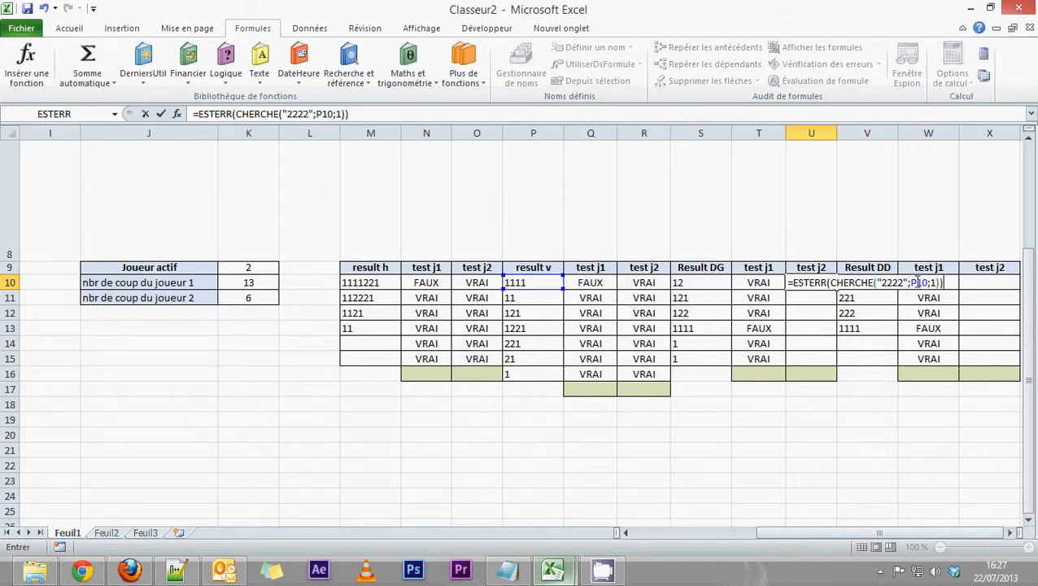
Change U10's CHERCHE reference to S10 and fill the formula down to U15.
{"action": "left_click_drag", "start_coordinate": [917, 282], "coordinate": [912, 283]}
{"action": "type", "text": "s"}
{"action": "key", "text": "Return"}
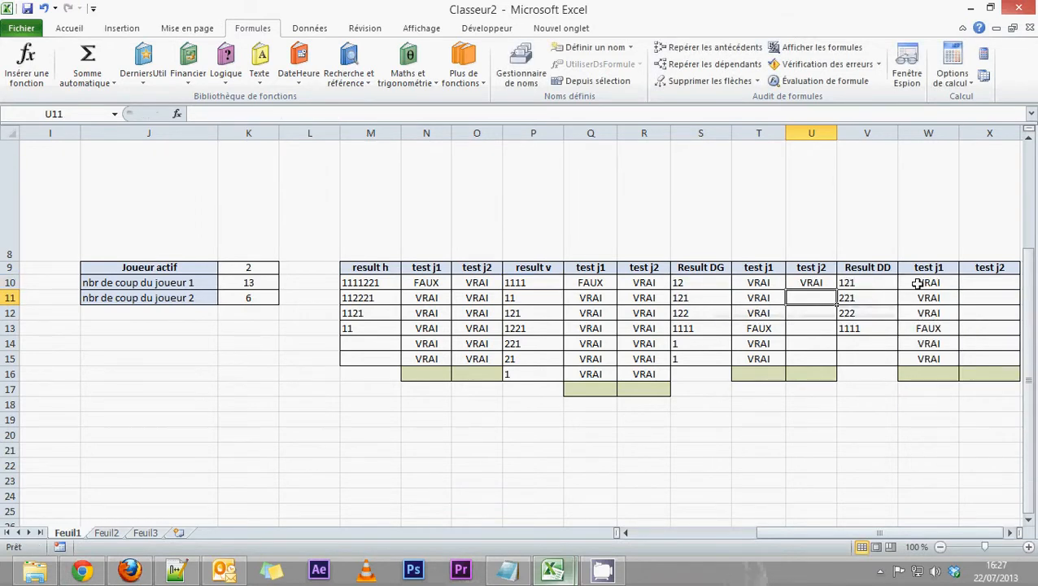
{"action": "left_click", "coordinate": [826, 287]}
{"action": "left_click_drag", "start_coordinate": [836, 289], "coordinate": [830, 360]}
Paste the copied formula into X10, change its CHERCHE reference to V10 and fill it down to X15.
{"action": "double_click", "coordinate": [990, 284]}
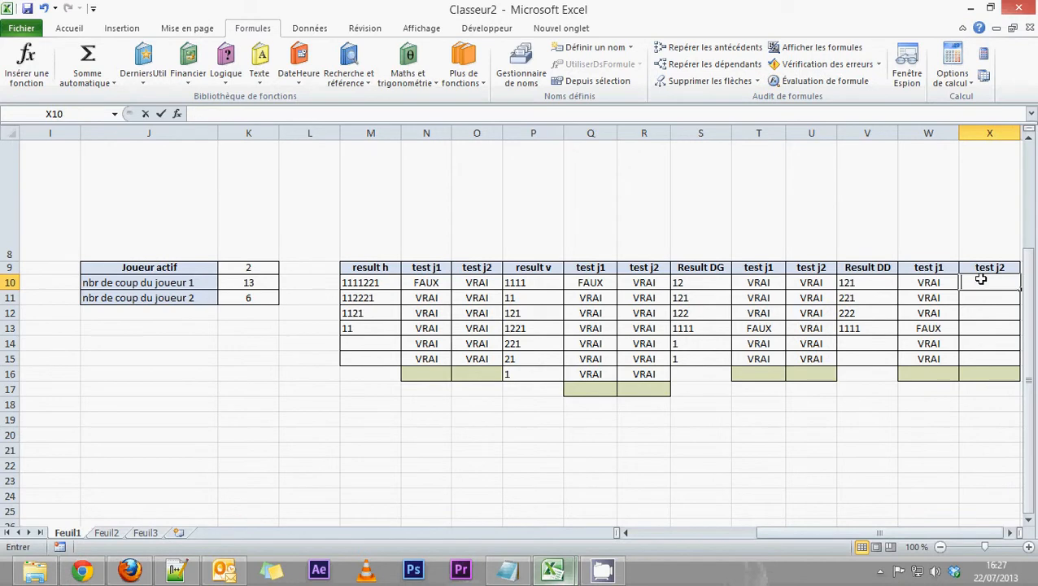
{"action": "key", "text": "ctrl+v"}
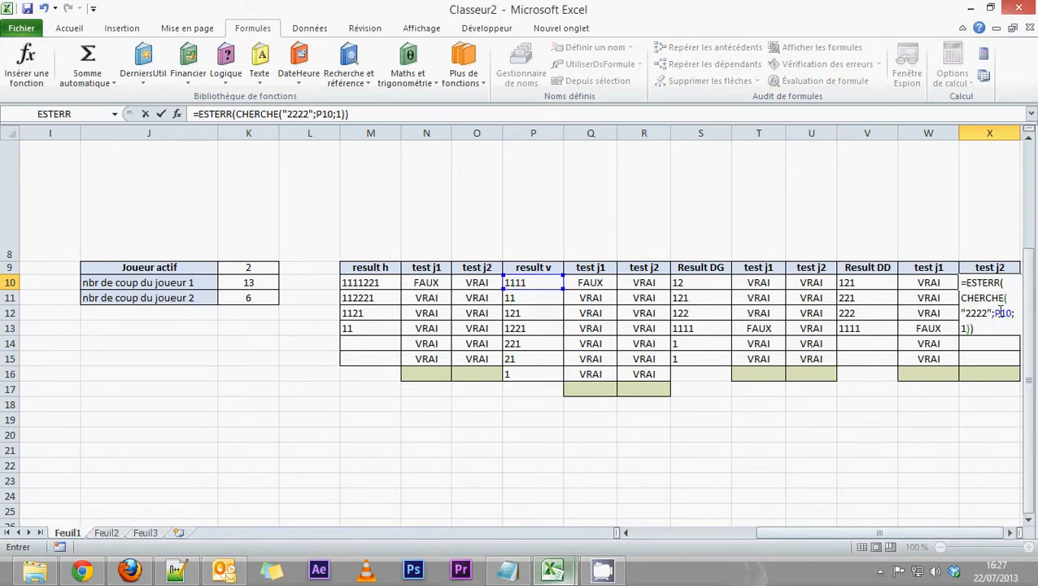
{"action": "left_click_drag", "start_coordinate": [1001, 313], "coordinate": [995, 312]}
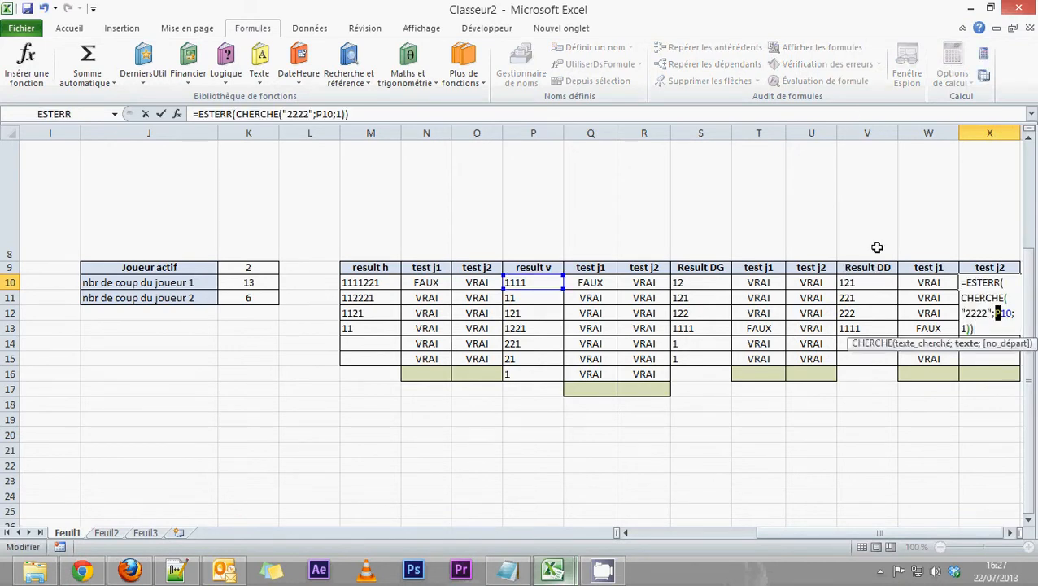
{"action": "type", "text": "V"}
{"action": "key", "text": "Return"}
{"action": "left_click", "coordinate": [994, 280]}
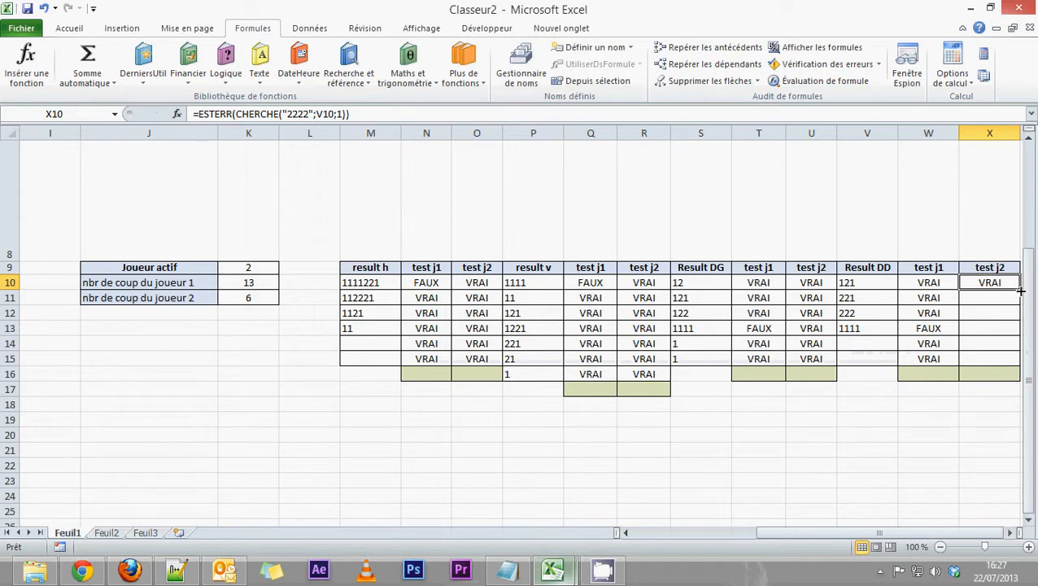
{"action": "left_click_drag", "start_coordinate": [1020, 291], "coordinate": [1017, 366]}
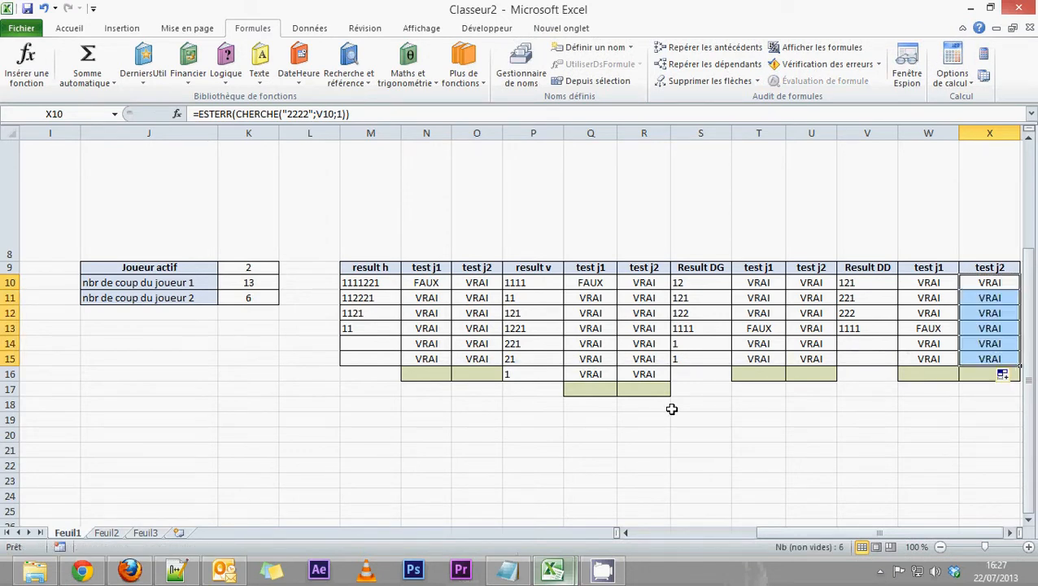
Review the ESTERR and CHERCHE formulas in N10, O10, Q10 and R10, checking each search text and reference.
{"action": "double_click", "coordinate": [423, 284]}
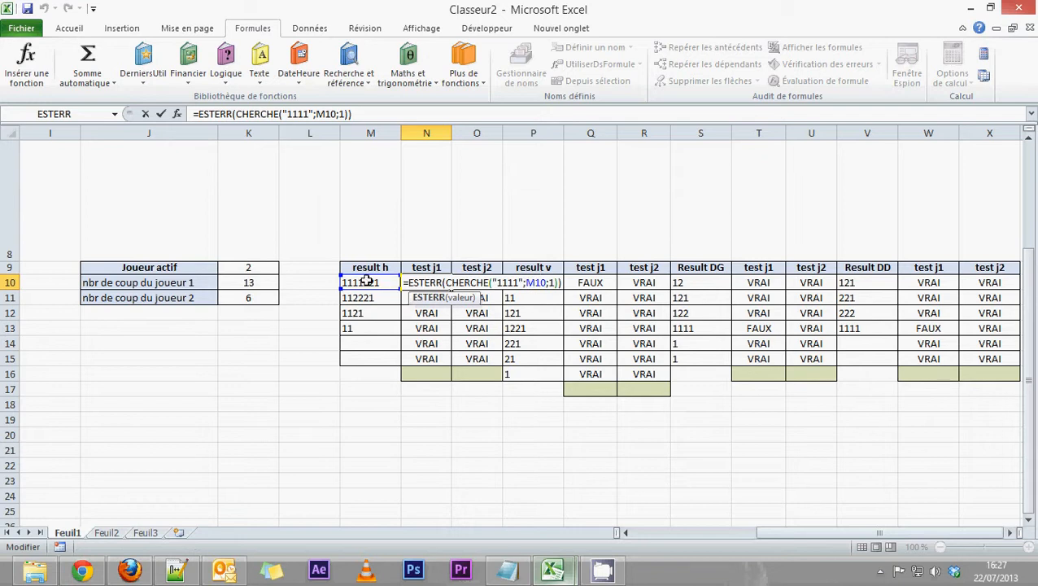
{"action": "key", "text": "Escape"}
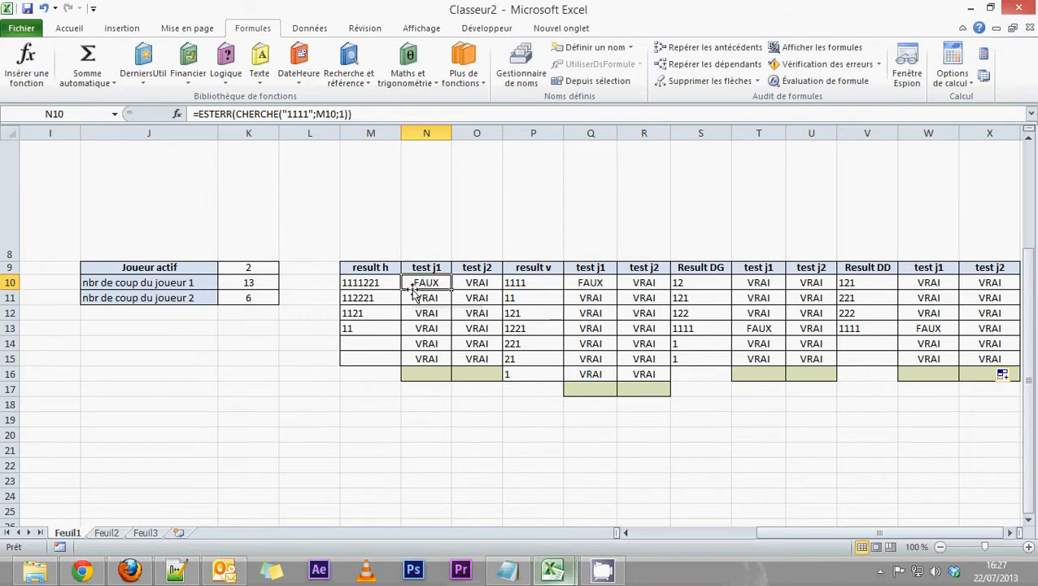
{"action": "double_click", "coordinate": [483, 281]}
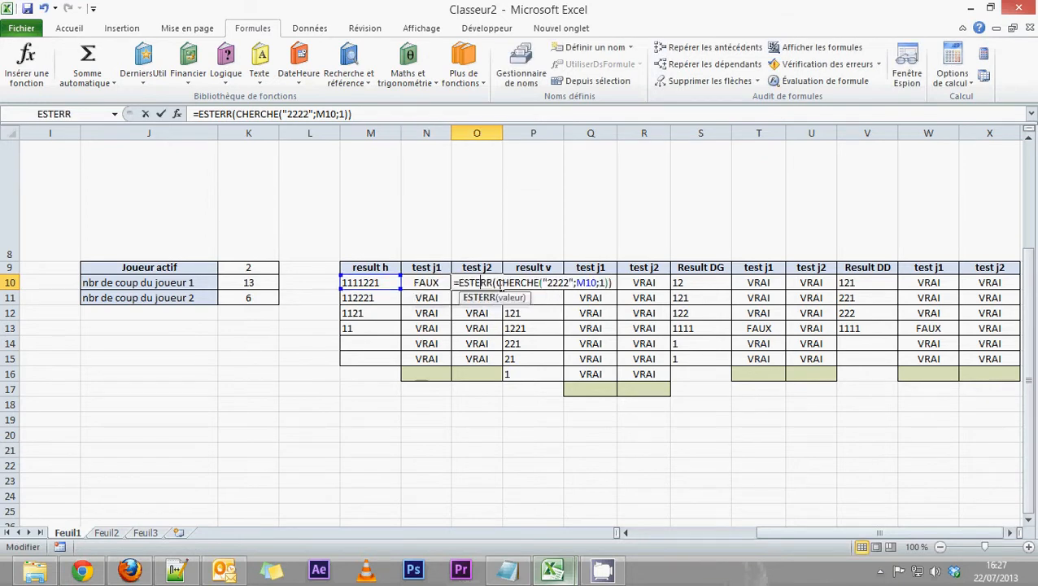
{"action": "left_click", "coordinate": [566, 282]}
{"action": "key", "text": "Escape"}
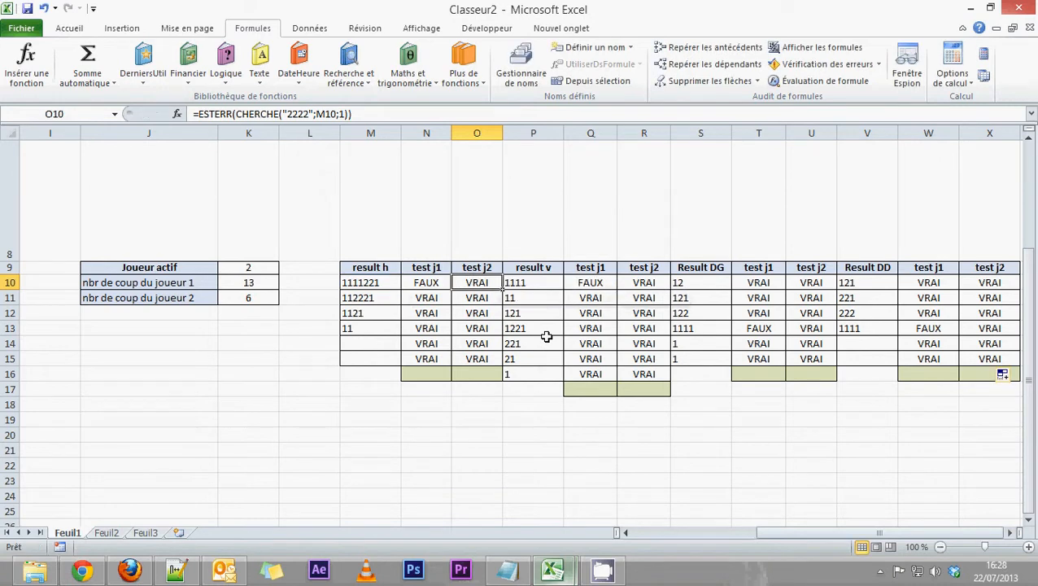
{"action": "double_click", "coordinate": [583, 284]}
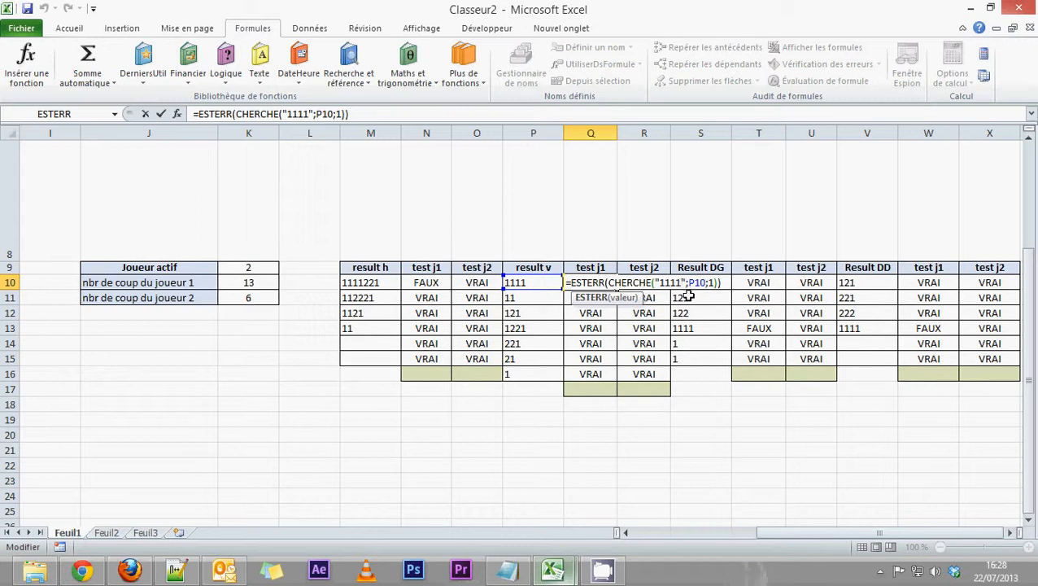
{"action": "key", "text": "Escape"}
{"action": "double_click", "coordinate": [656, 282]}
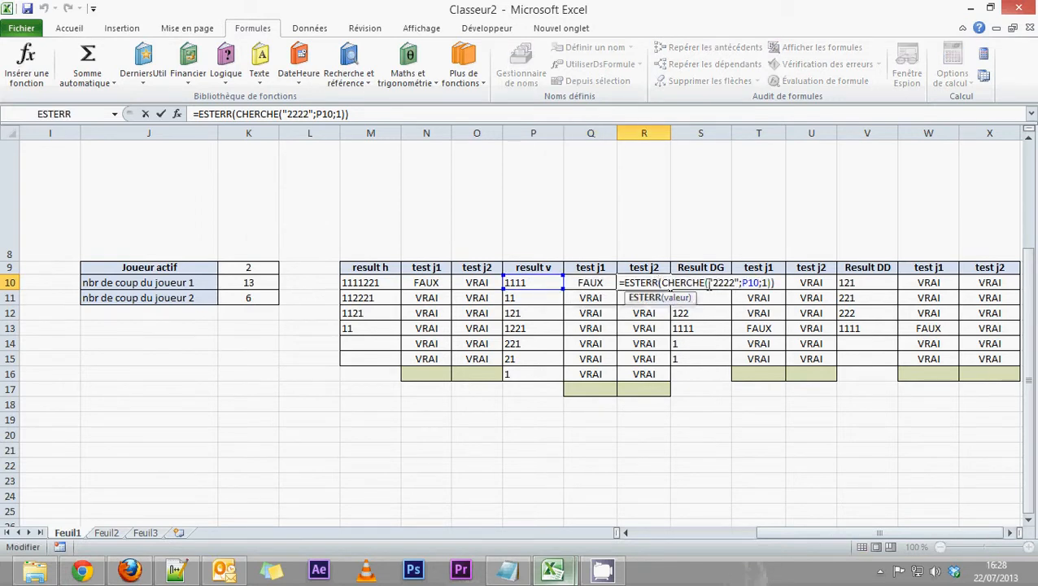
{"action": "key", "text": "Escape"}
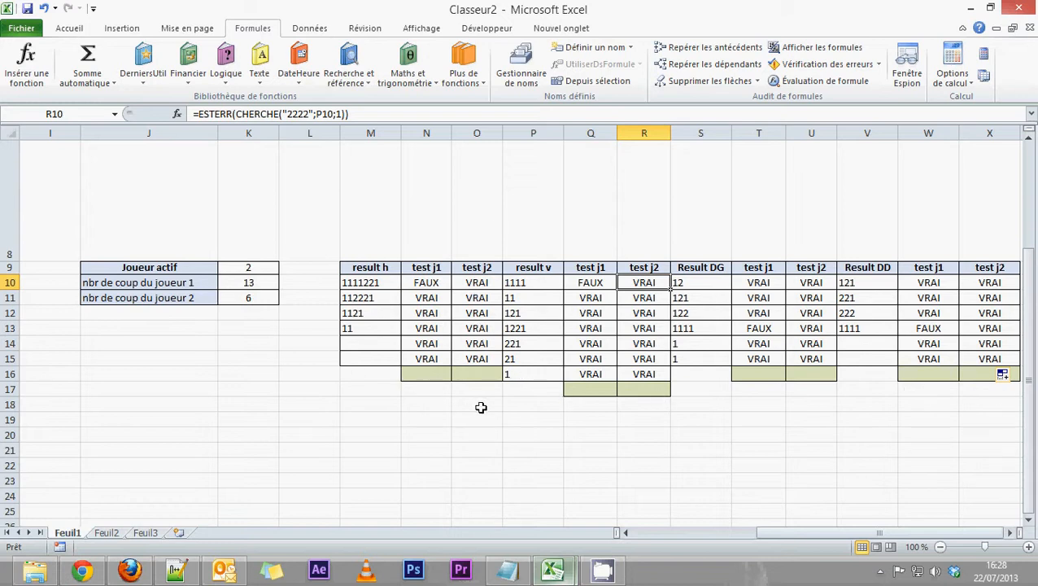
Insert the NB.SI function in N16, below the player 1 tests for result h.
{"action": "left_click", "coordinate": [408, 373]}
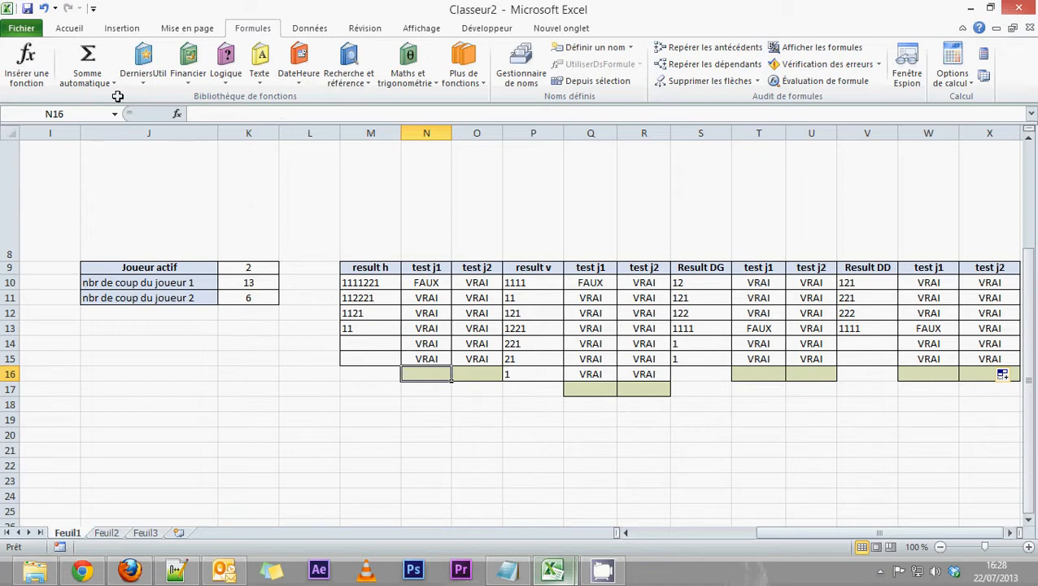
{"action": "left_click", "coordinate": [25, 53]}
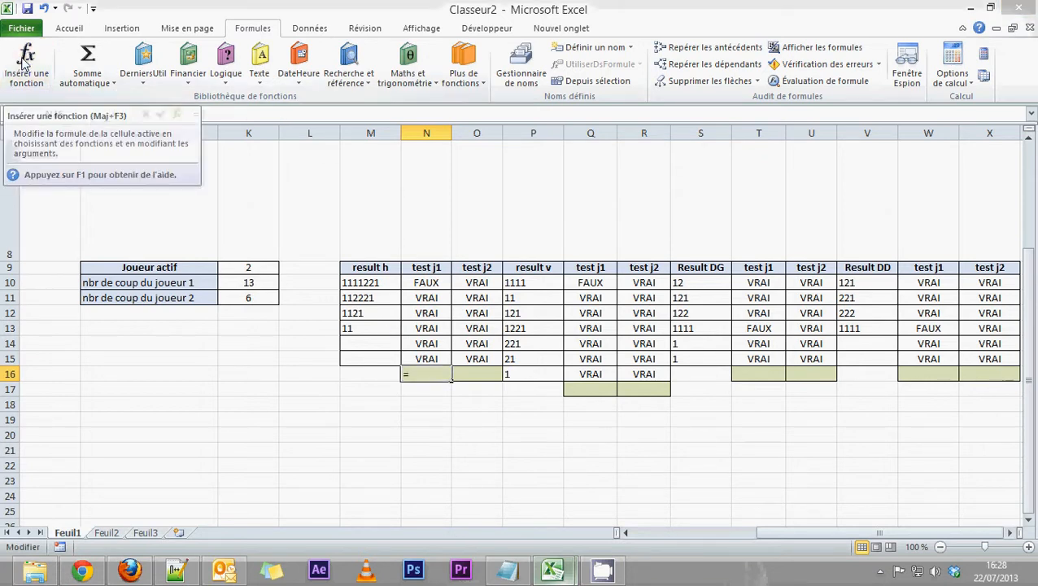
{"action": "left_click", "coordinate": [371, 384]}
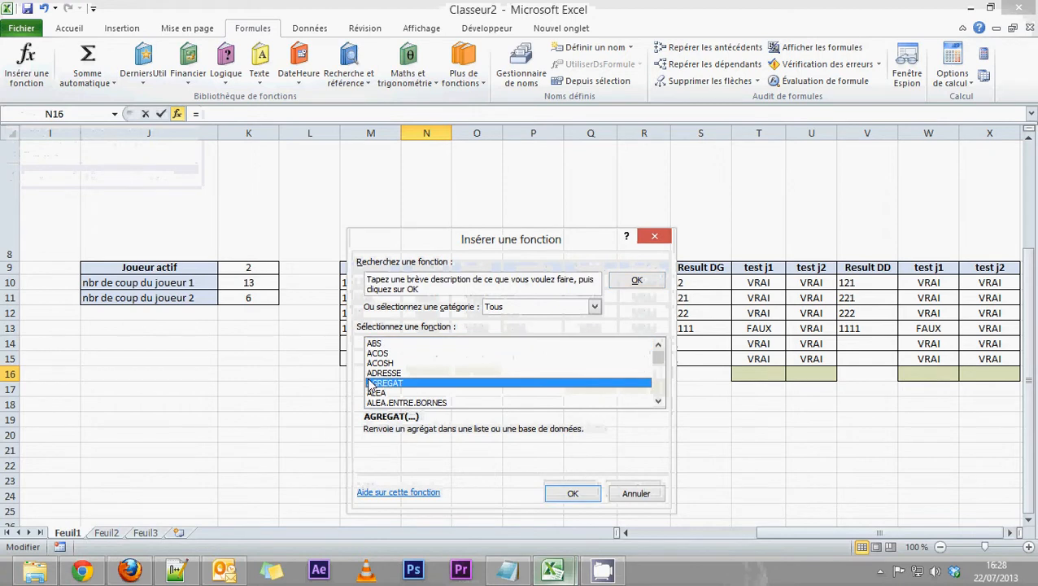
{"action": "type", "text": "nb"}
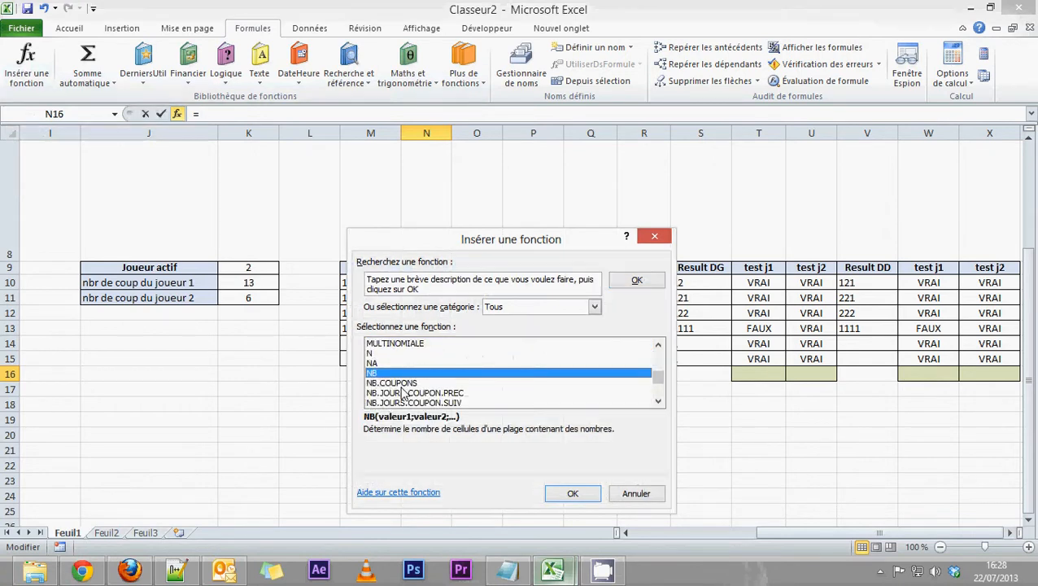
{"action": "scroll", "coordinate": [394, 401], "scroll_direction": "down", "scroll_amount": 1}
{"action": "scroll", "coordinate": [394, 401], "scroll_direction": "down", "scroll_amount": 1}
{"action": "double_click", "coordinate": [380, 387]}
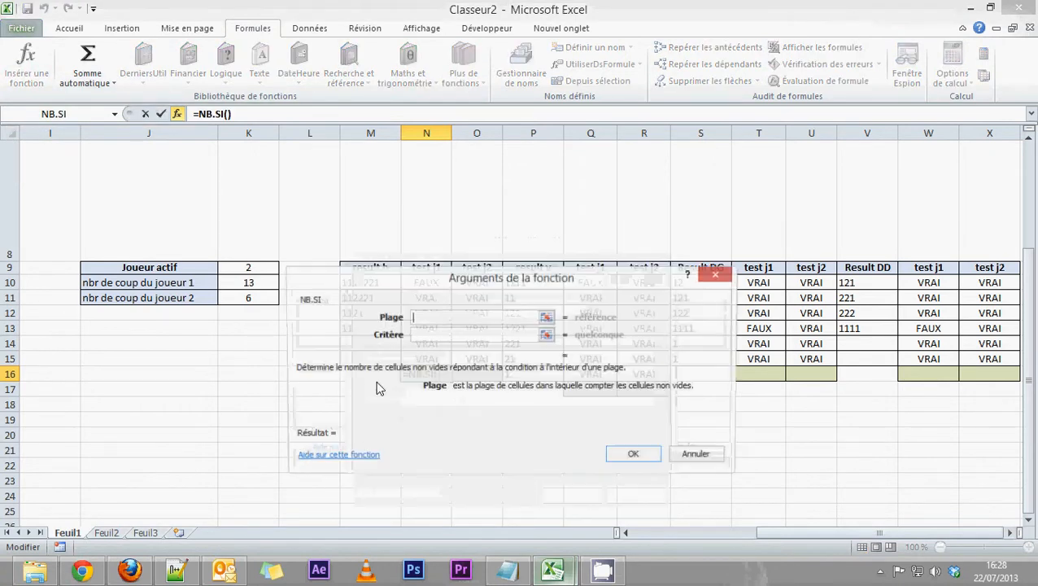
Set N16's NB.SI range to N10:N15 and its criterion to faux.
{"action": "left_click_drag", "start_coordinate": [443, 292], "coordinate": [707, 196]}
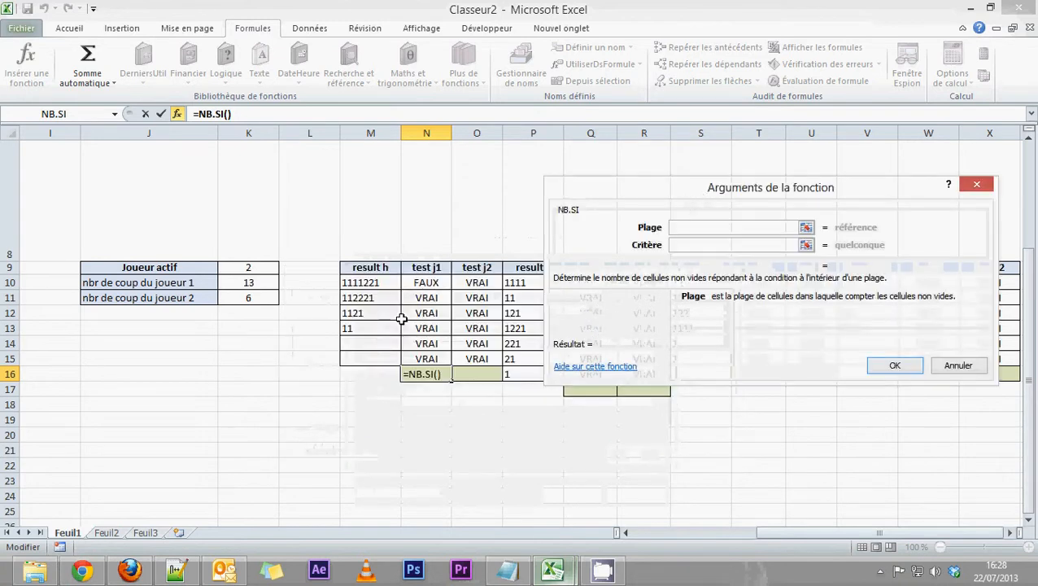
{"action": "left_click_drag", "start_coordinate": [417, 286], "coordinate": [426, 352]}
{"action": "left_click", "coordinate": [690, 245]}
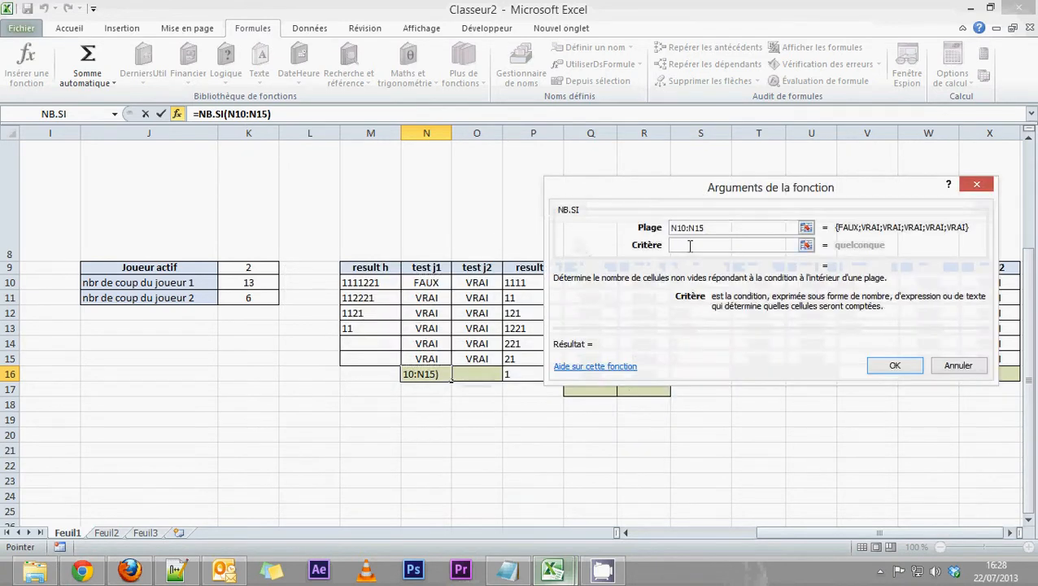
{"action": "type", "text": "var"}
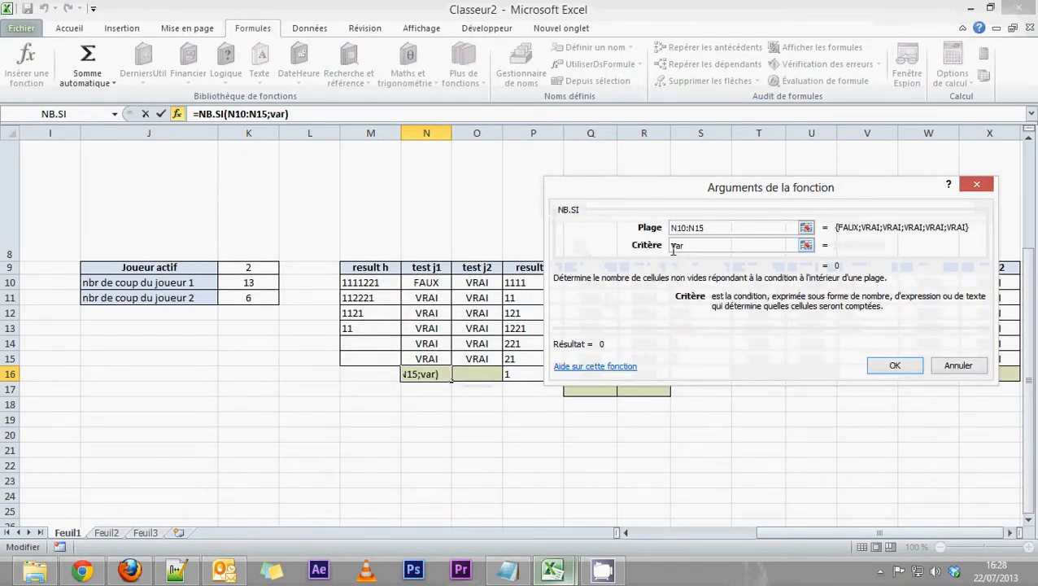
{"action": "key", "text": "BackSpace"}
{"action": "key", "text": "BackSpace"}
{"action": "key", "text": "BackSpace"}
{"action": "type", "text": "fauc"}
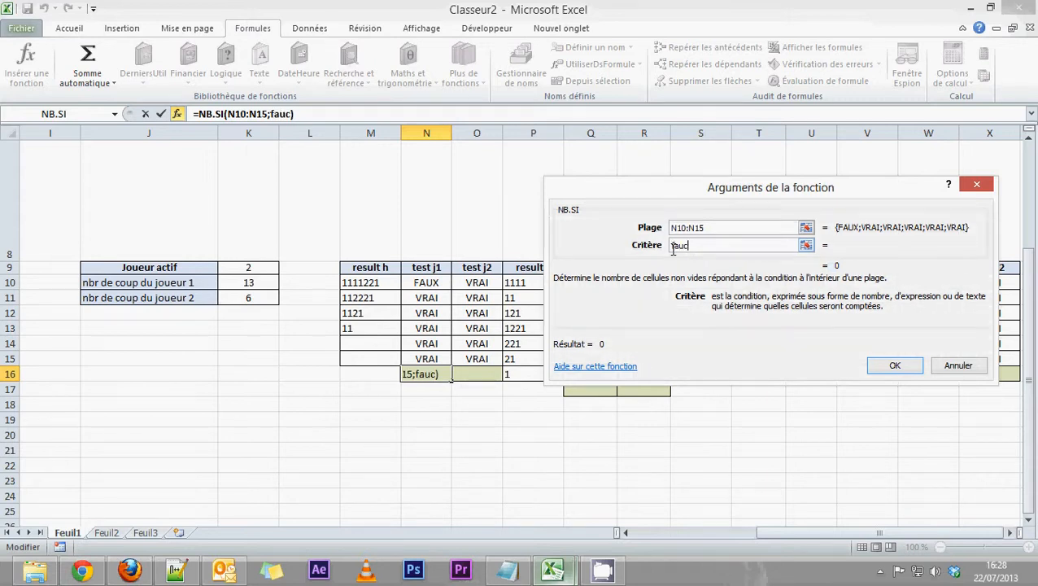
{"action": "key", "text": "BackSpace"}
{"action": "type", "text": "x"}
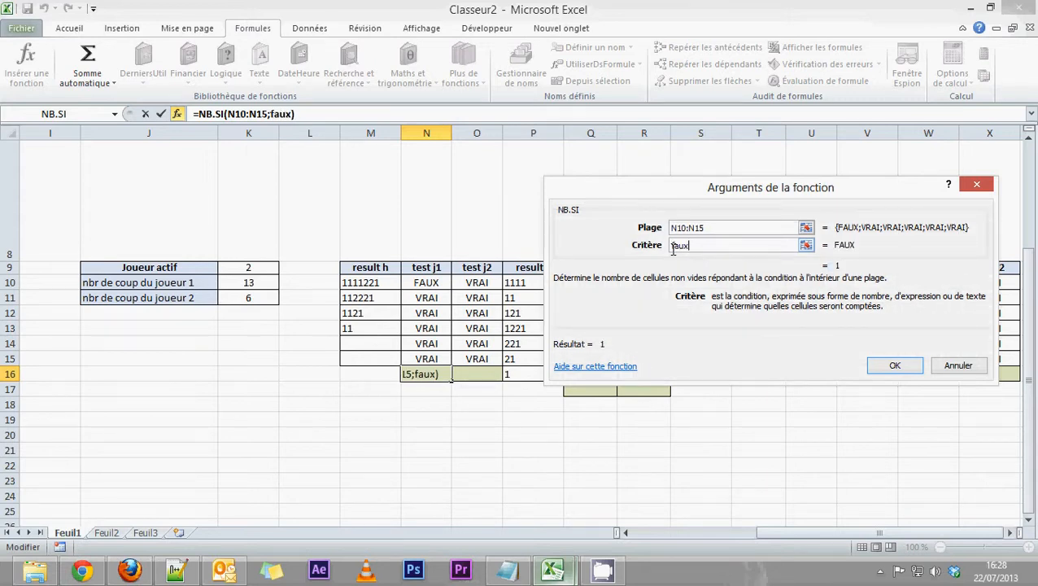
{"action": "left_click", "coordinate": [894, 368]}
Center N16:O16 horizontally and fill the NB.SI formula from N16 across to O16.
{"action": "left_click_drag", "start_coordinate": [423, 373], "coordinate": [461, 373]}
{"action": "left_click", "coordinate": [69, 27]}
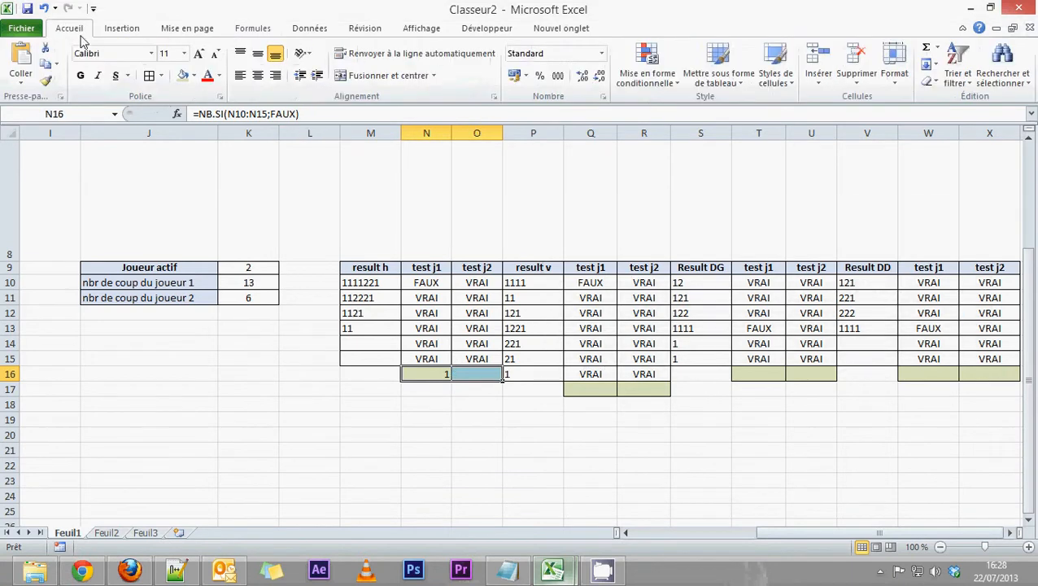
{"action": "left_click", "coordinate": [257, 75]}
{"action": "left_click", "coordinate": [468, 375]}
{"action": "left_click", "coordinate": [439, 375]}
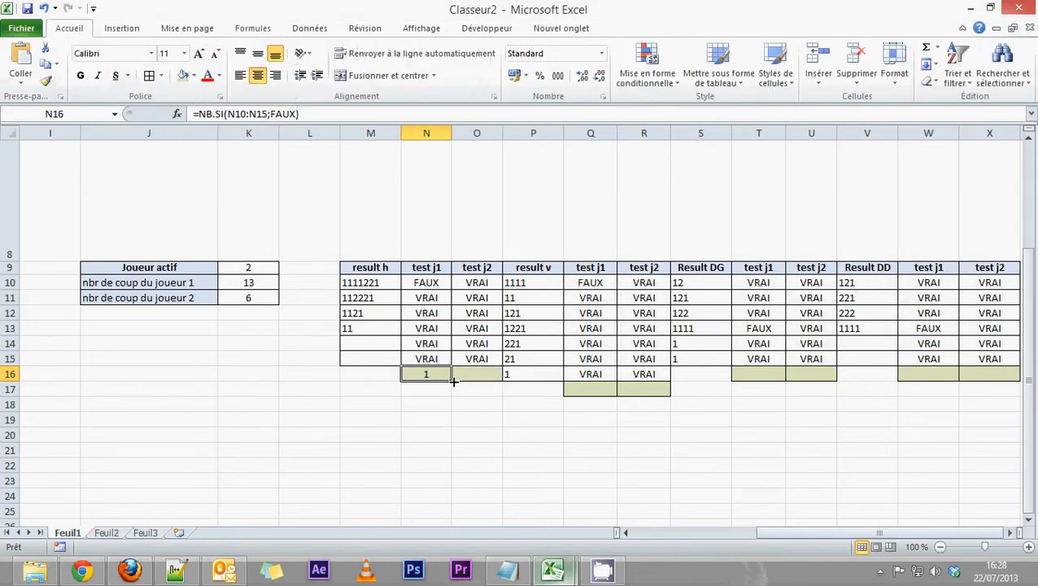
{"action": "left_click_drag", "start_coordinate": [452, 381], "coordinate": [481, 382]}
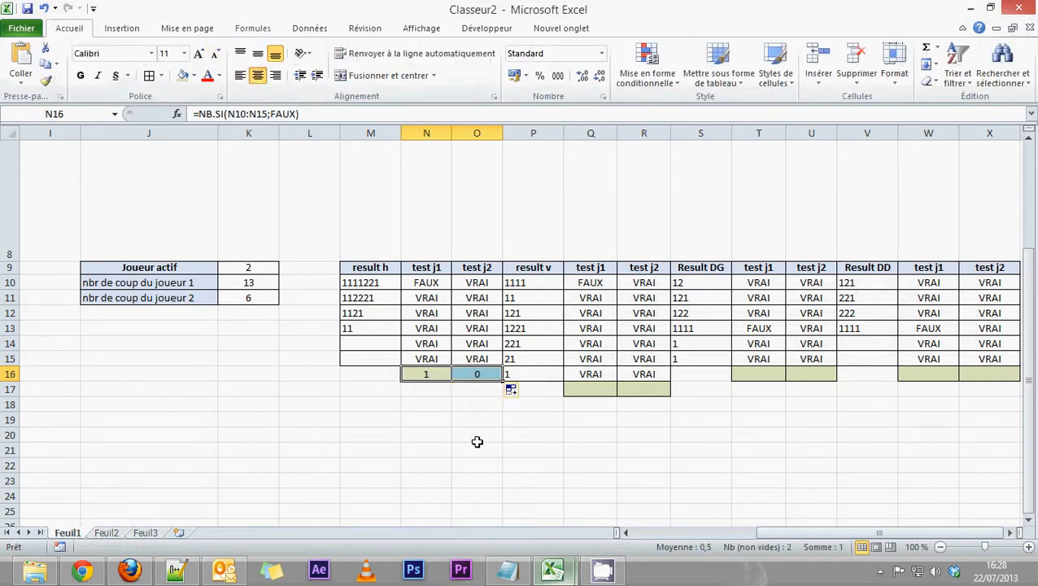
{"action": "left_click", "coordinate": [476, 376]}
Insert the NB.SI function in Q17, below the player 1 tests for result v.
{"action": "left_click", "coordinate": [580, 396]}
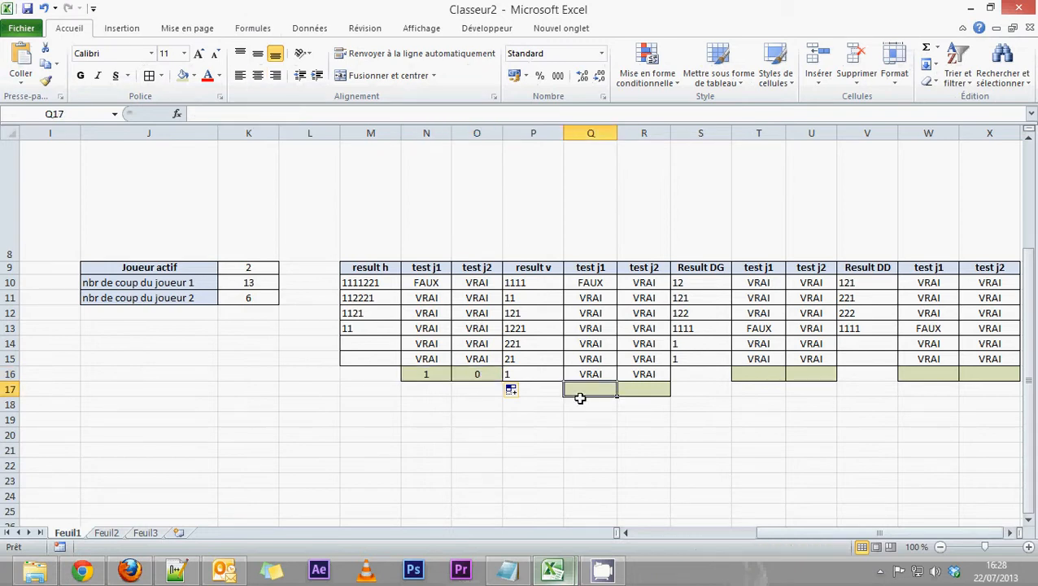
{"action": "left_click", "coordinate": [249, 29]}
{"action": "left_click", "coordinate": [26, 63]}
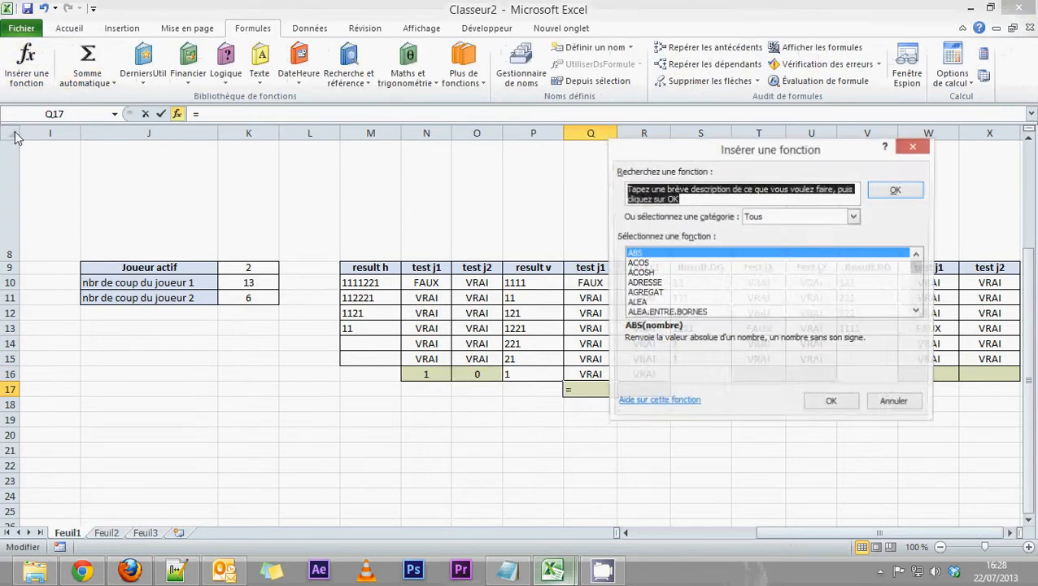
{"action": "left_click", "coordinate": [656, 283]}
{"action": "key", "text": "n"}
{"action": "key", "text": "b"}
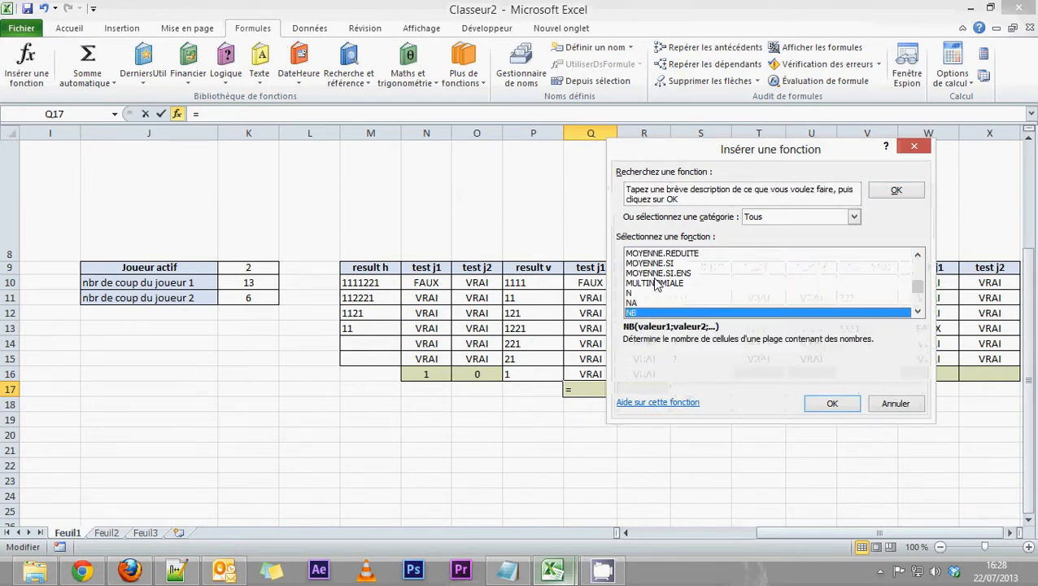
{"action": "scroll", "coordinate": [656, 283], "scroll_direction": "down", "scroll_amount": 3}
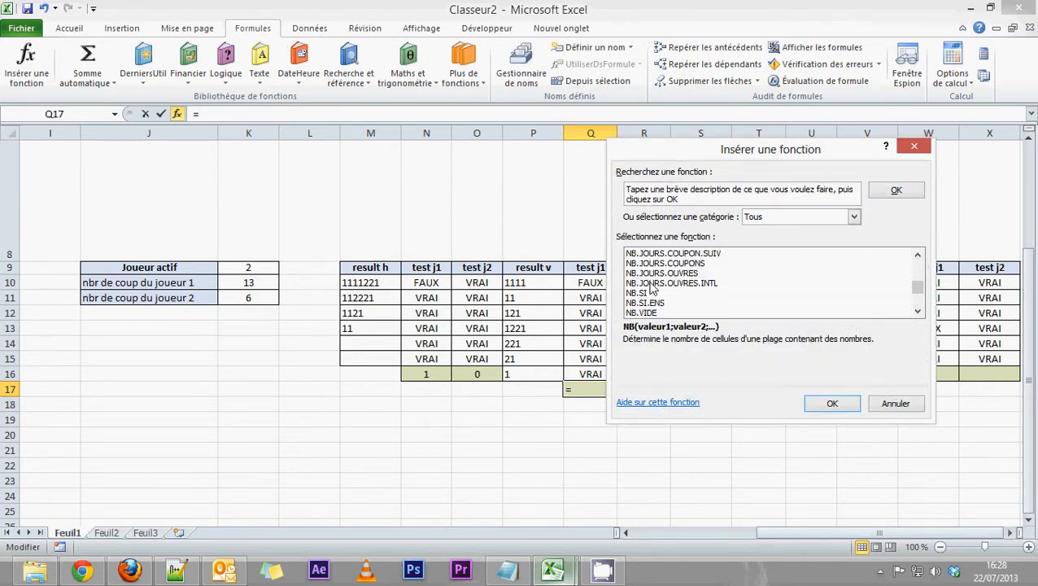
{"action": "double_click", "coordinate": [647, 292]}
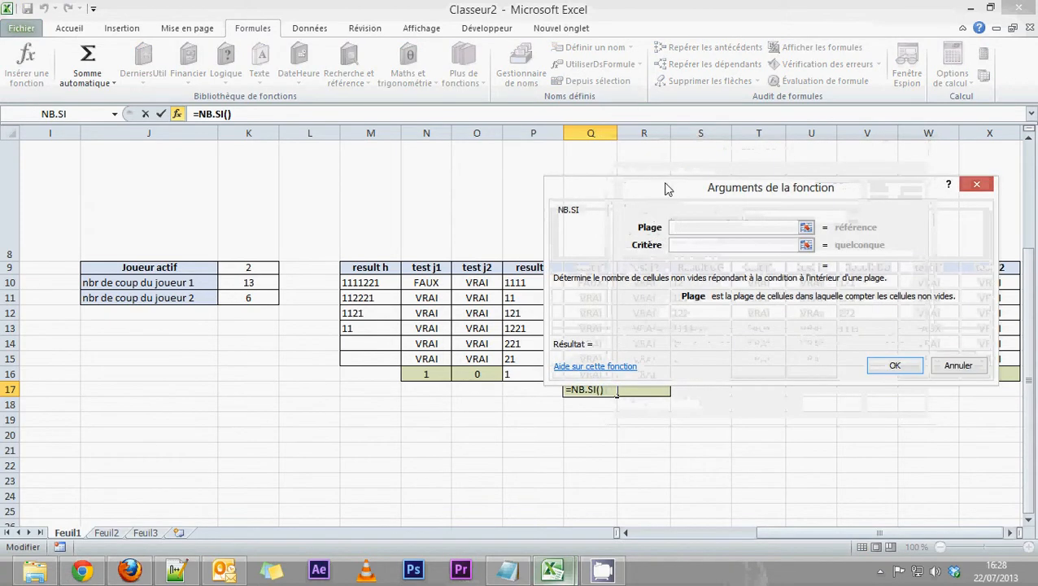
Set Q17's NB.SI range to Q10:Q16 and its criterion to faux.
{"action": "left_click_drag", "start_coordinate": [667, 185], "coordinate": [193, 111]}
{"action": "left_click_drag", "start_coordinate": [585, 282], "coordinate": [585, 380]}
{"action": "left_click", "coordinate": [225, 170]}
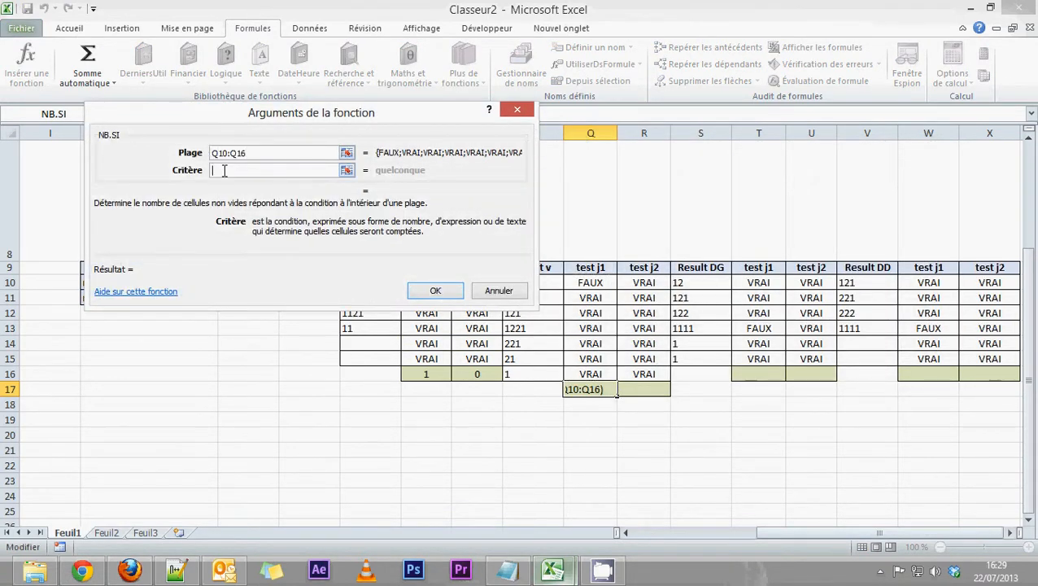
{"action": "type", "text": "faux"}
{"action": "left_click", "coordinate": [435, 291]}
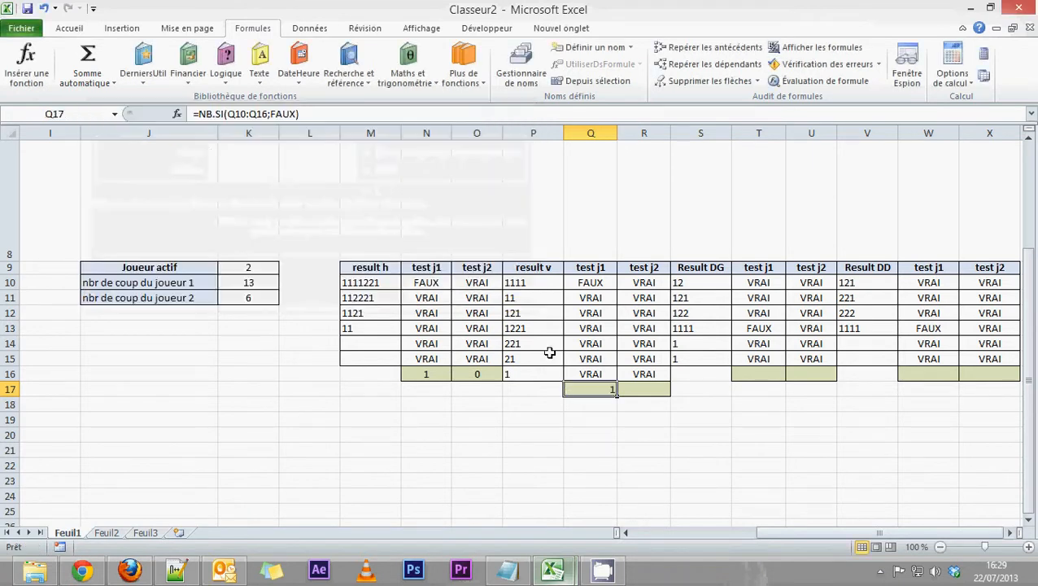
Fill the NB.SI formula from Q17 across to R17 and center both cells horizontally.
{"action": "left_click_drag", "start_coordinate": [617, 396], "coordinate": [649, 398]}
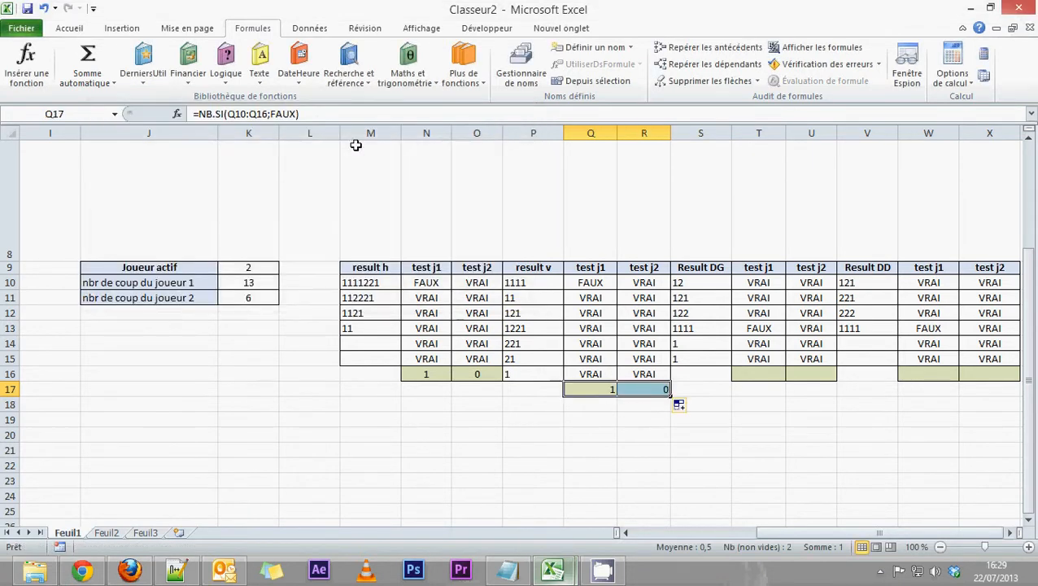
{"action": "left_click", "coordinate": [69, 28]}
{"action": "left_click", "coordinate": [257, 74]}
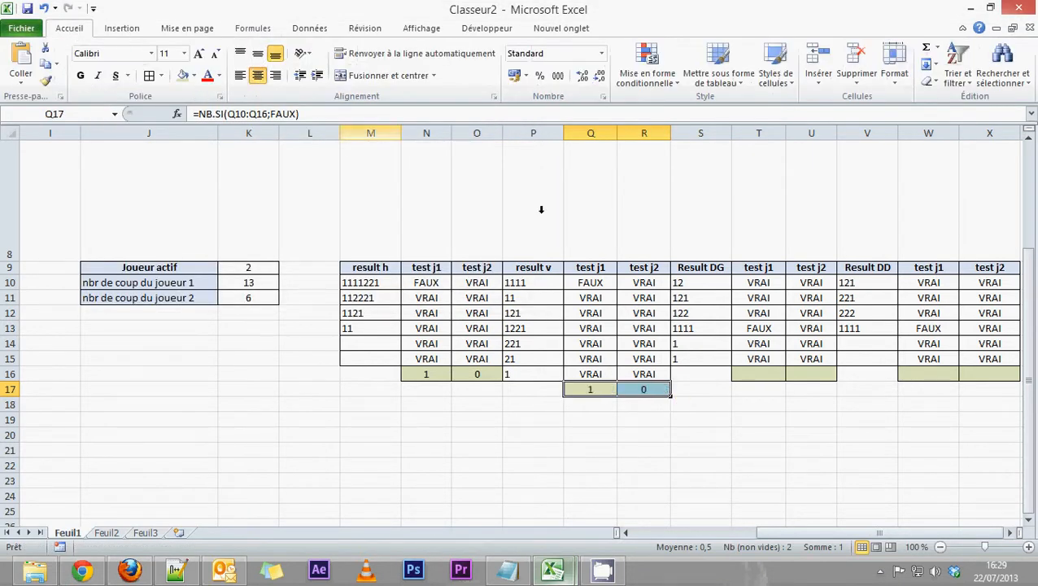
Insert the NB.SI function in T16, below the player 1 tests for Result DG.
{"action": "left_click", "coordinate": [745, 370]}
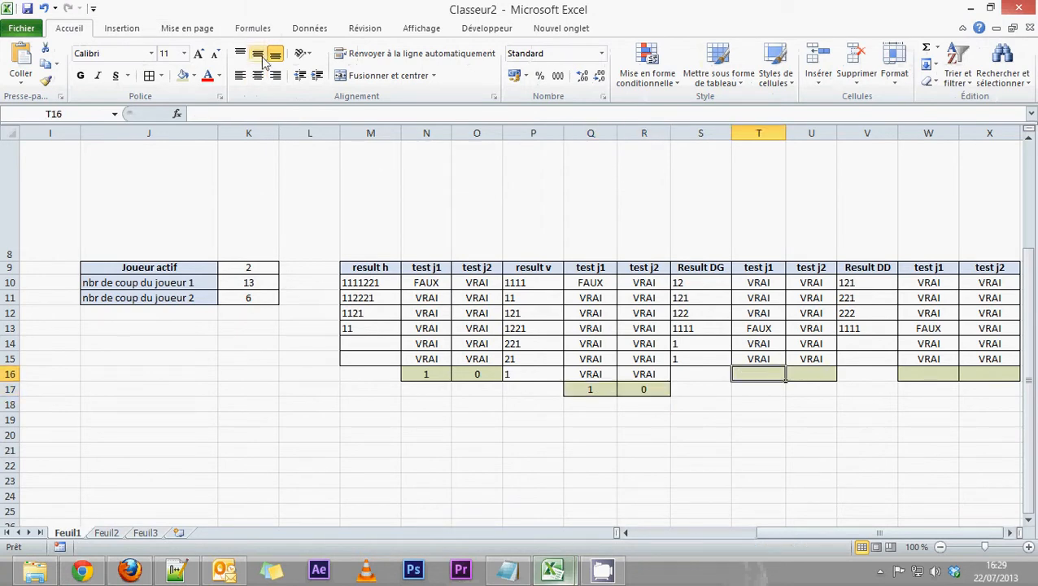
{"action": "left_click", "coordinate": [252, 27]}
{"action": "left_click", "coordinate": [25, 78]}
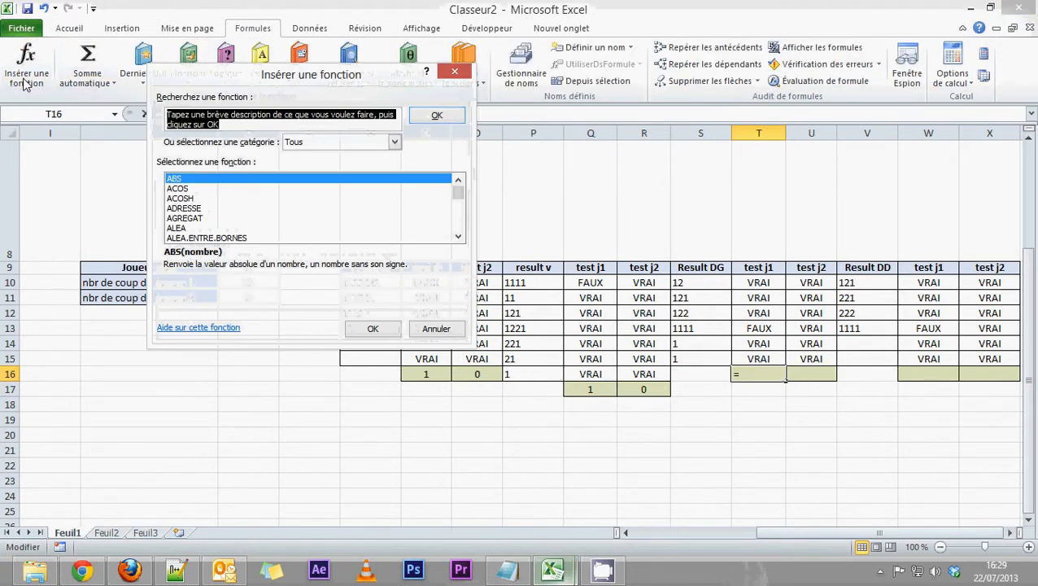
{"action": "left_click", "coordinate": [190, 208]}
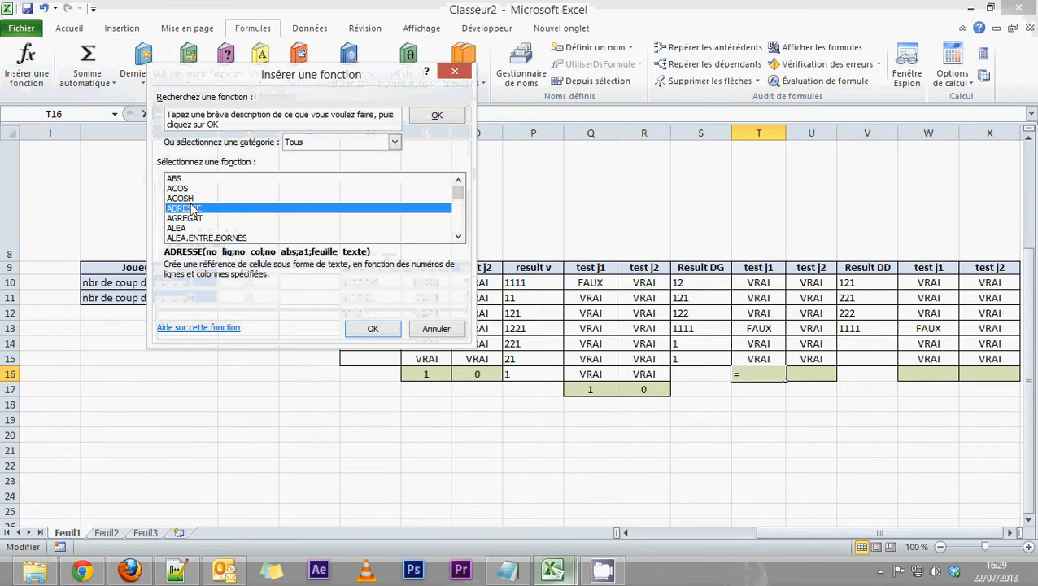
{"action": "key", "text": "n"}
{"action": "key", "text": "b"}
{"action": "scroll", "coordinate": [185, 219], "scroll_direction": "down", "scroll_amount": 3}
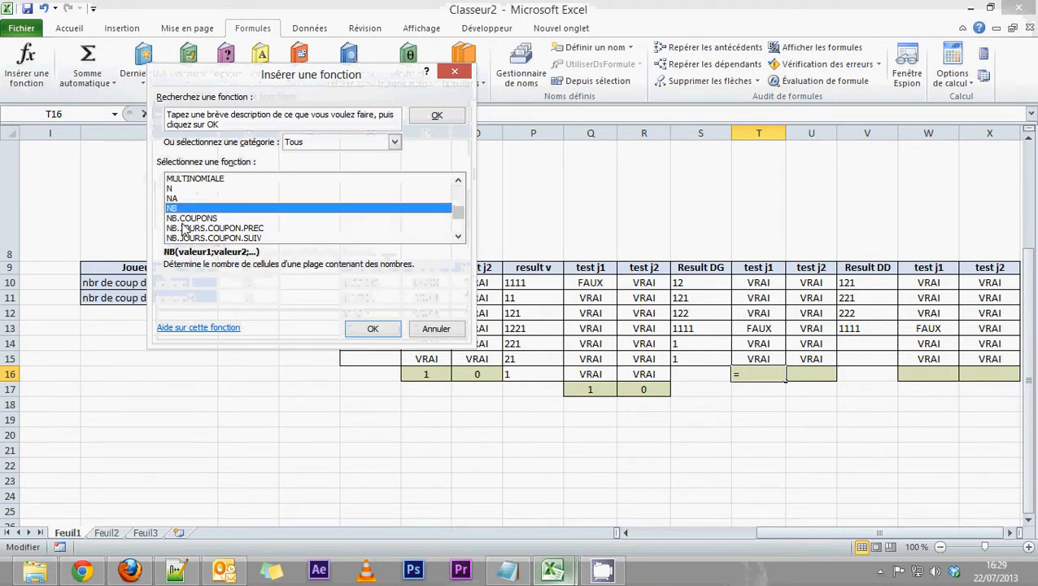
{"action": "double_click", "coordinate": [185, 218]}
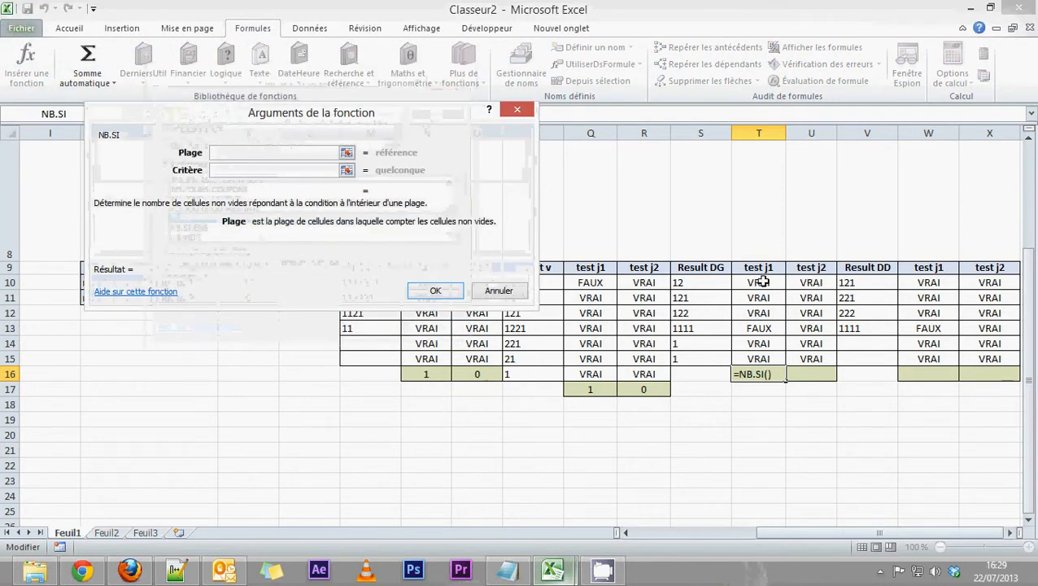
Set T16's NB.SI range to T10:T15 and its criterion to faux.
{"action": "left_click_drag", "start_coordinate": [758, 282], "coordinate": [764, 356]}
{"action": "left_click", "coordinate": [250, 170]}
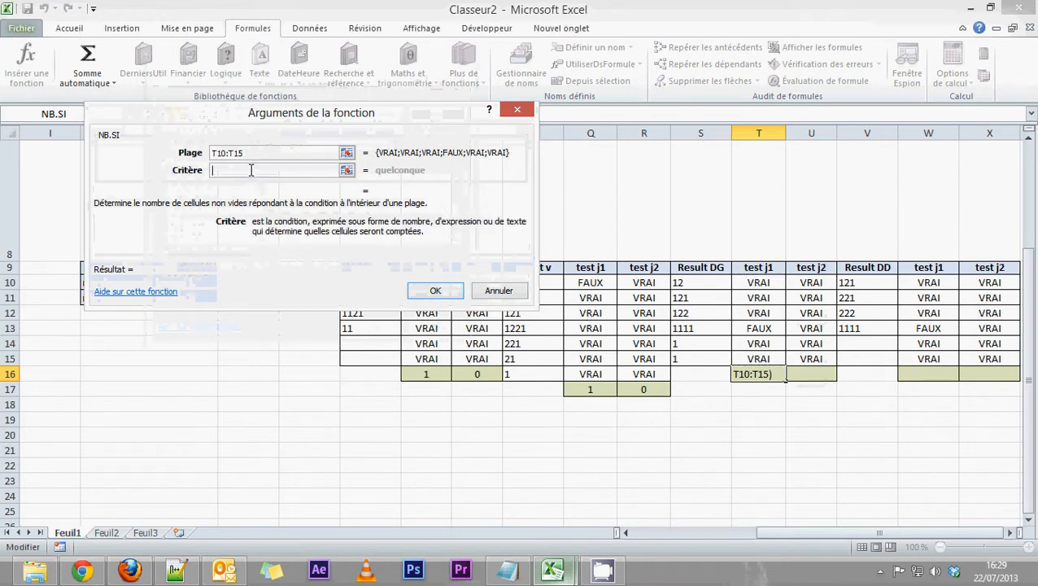
{"action": "type", "text": "faux"}
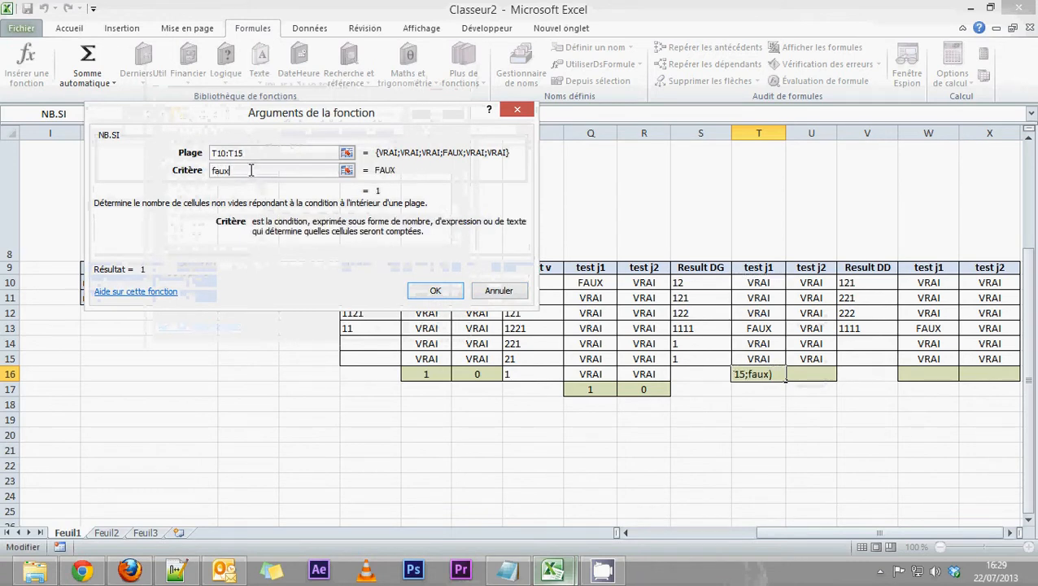
{"action": "left_click", "coordinate": [431, 291]}
Fill the NB.SI formula from T16 across to U16 and center both cells horizontally.
{"action": "left_click_drag", "start_coordinate": [788, 380], "coordinate": [833, 380]}
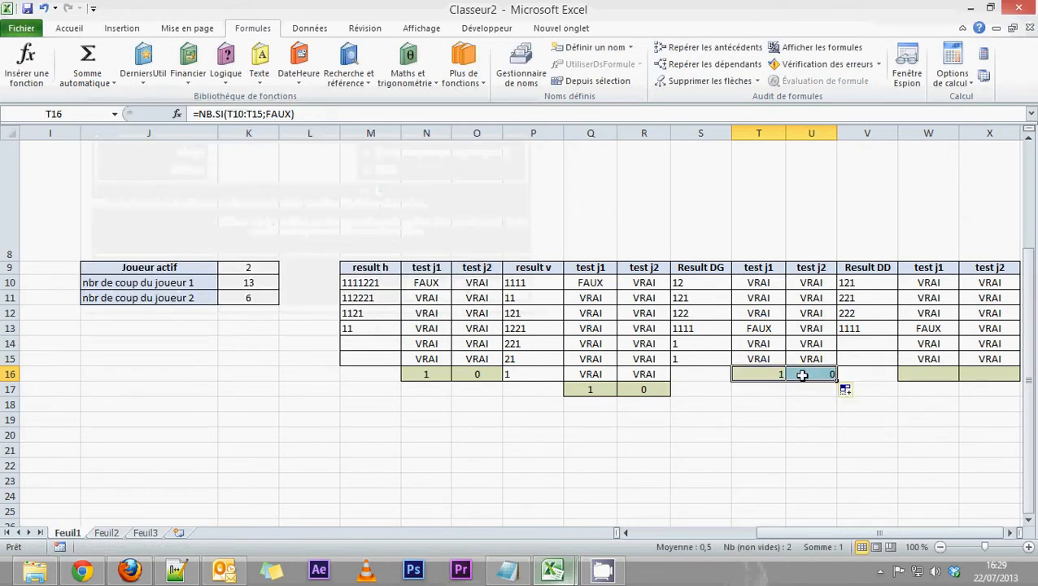
{"action": "left_click", "coordinate": [70, 28]}
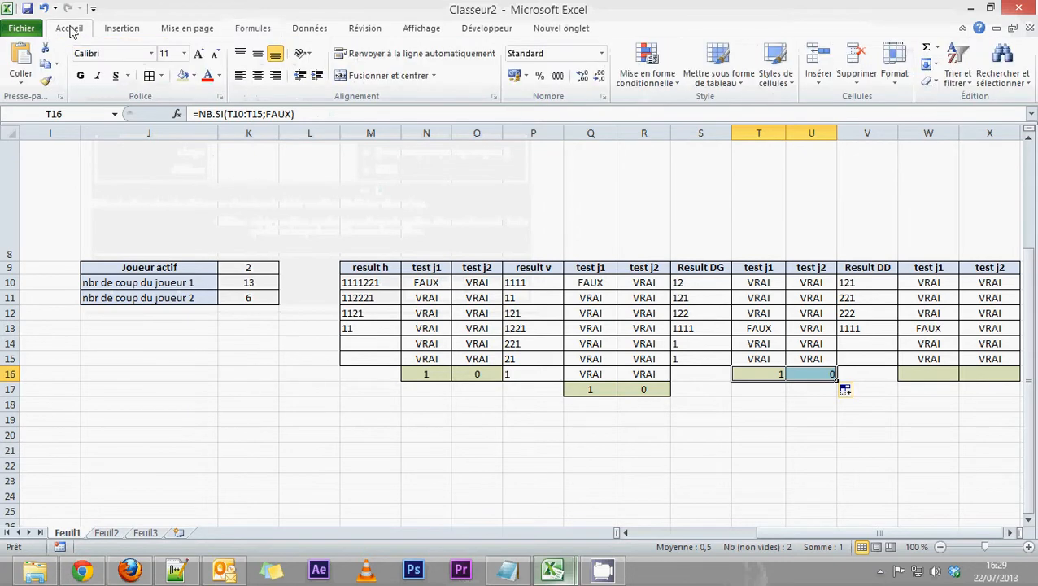
{"action": "left_click", "coordinate": [258, 75]}
Insert the NB.SI function in W16, below the player 1 tests for Result DD.
{"action": "left_click", "coordinate": [923, 377]}
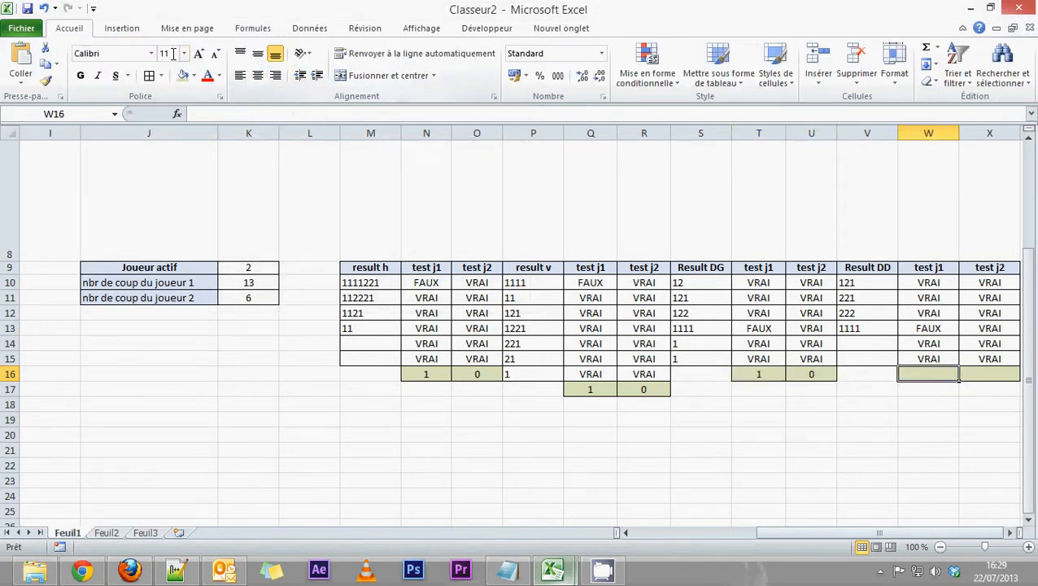
{"action": "left_click", "coordinate": [238, 30]}
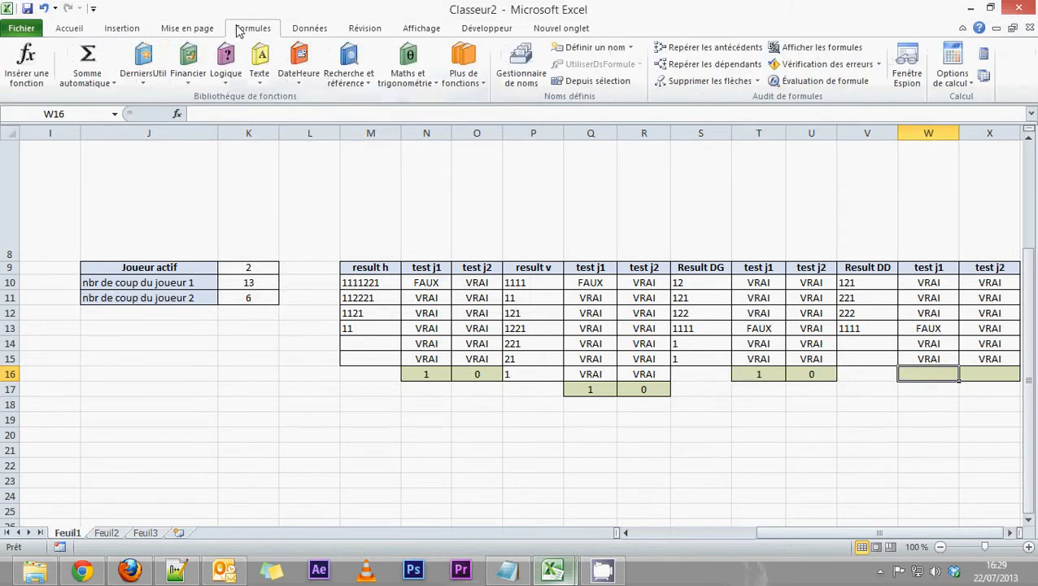
{"action": "left_click", "coordinate": [46, 84]}
{"action": "left_click", "coordinate": [186, 221]}
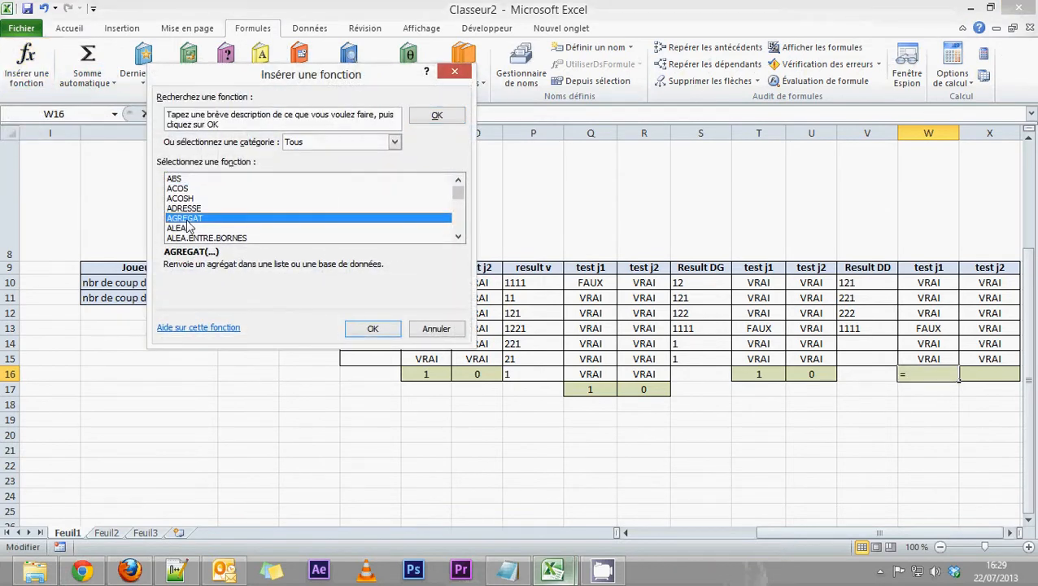
{"action": "key", "text": "n"}
{"action": "key", "text": "b"}
{"action": "scroll", "coordinate": [186, 228], "scroll_direction": "down", "scroll_amount": 2}
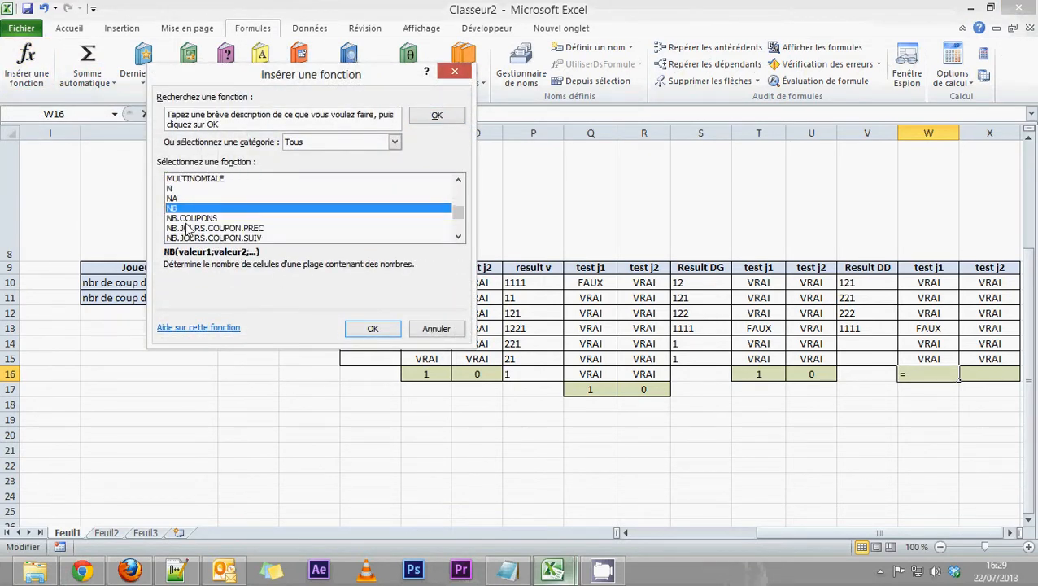
{"action": "scroll", "coordinate": [186, 229], "scroll_direction": "down", "scroll_amount": 1}
{"action": "double_click", "coordinate": [183, 220]}
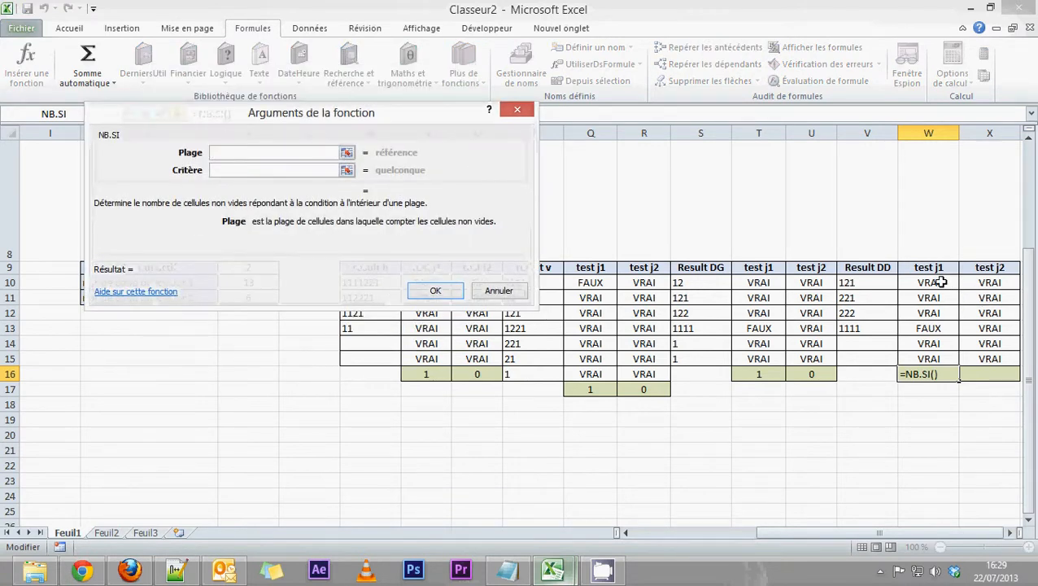
Set W16's NB.SI range to W10:W15 and its criterion to faux.
{"action": "left_click_drag", "start_coordinate": [941, 283], "coordinate": [940, 358]}
{"action": "left_click", "coordinate": [244, 172]}
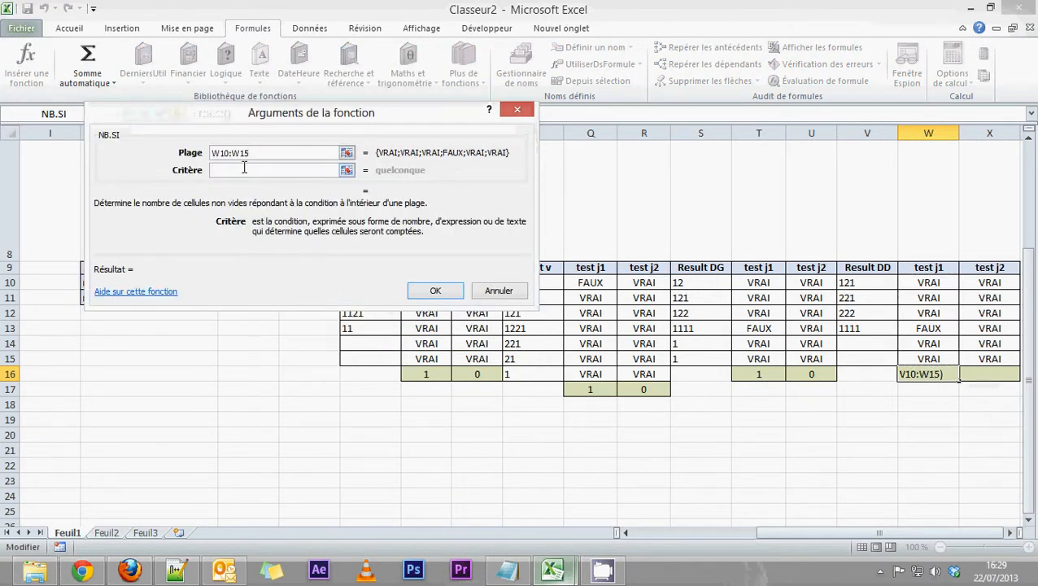
{"action": "type", "text": "faux"}
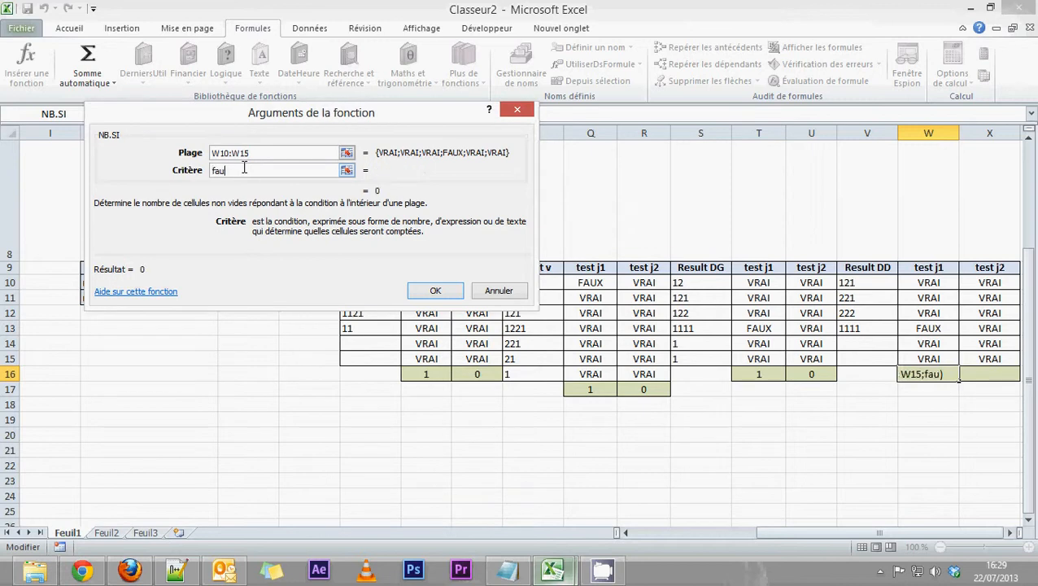
{"action": "left_click", "coordinate": [424, 293]}
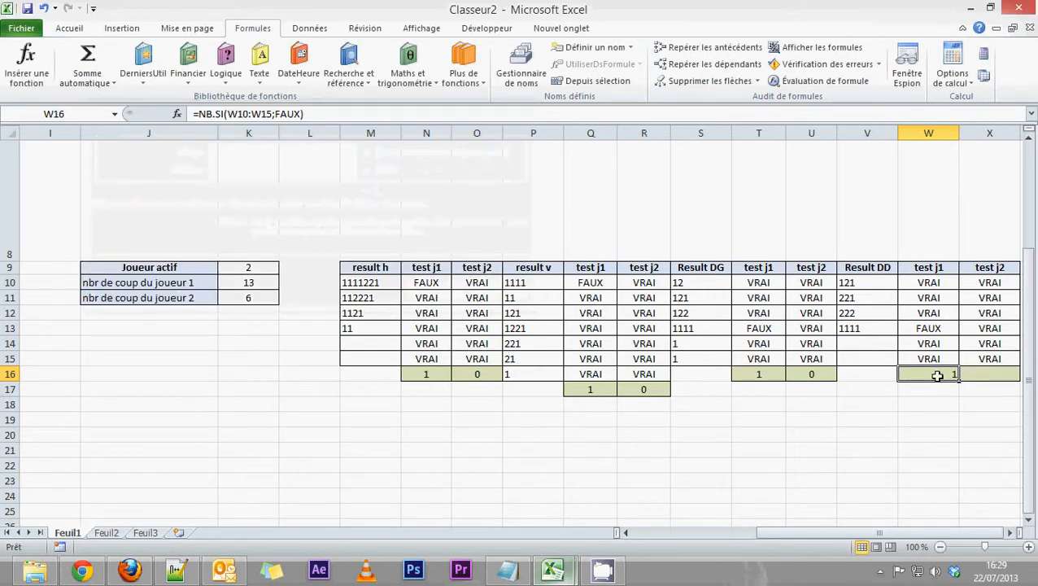
Fill the NB.SI formula from W16 across to X16 and center both cells horizontally.
{"action": "left_click_drag", "start_coordinate": [981, 383], "coordinate": [999, 379]}
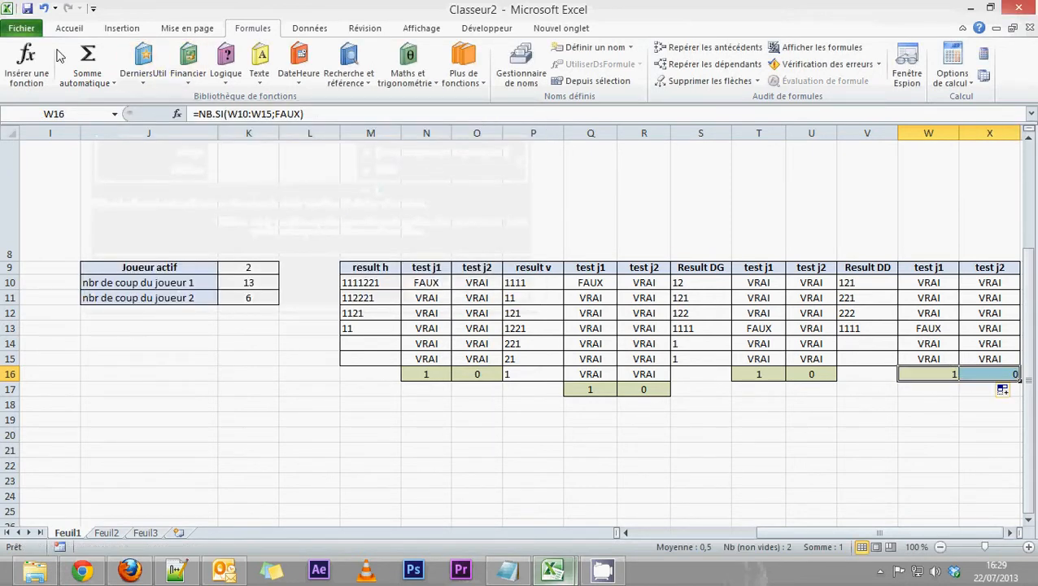
{"action": "left_click", "coordinate": [69, 28]}
{"action": "left_click", "coordinate": [760, 415]}
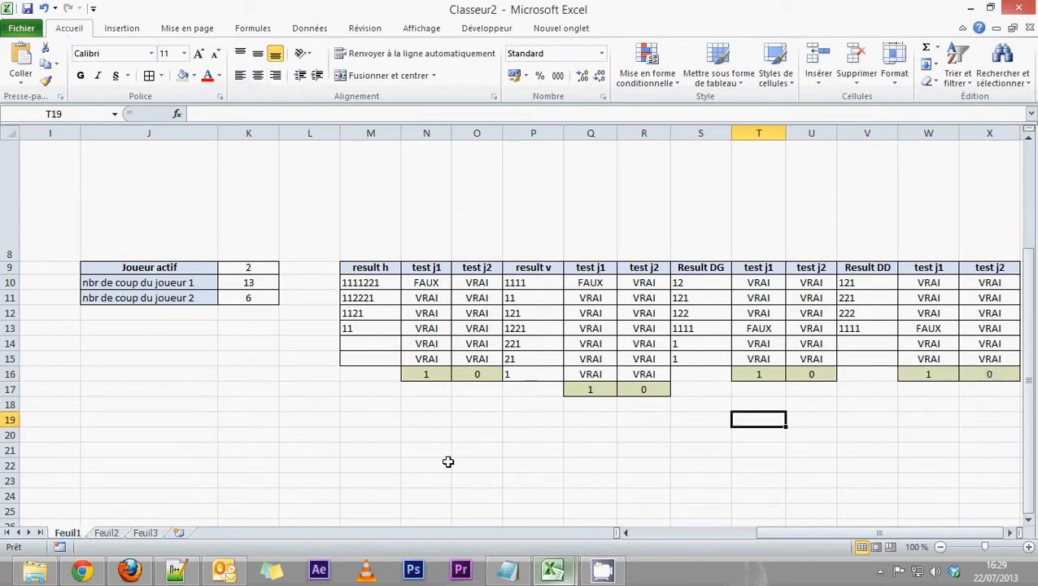
Enter the labels "Joueur 1 gagne" in J12 and "Joueur 2 gagne" in J13, below the move counts.
{"action": "left_click_drag", "start_coordinate": [812, 539], "coordinate": [814, 540]}
{"action": "left_click_drag", "start_coordinate": [828, 533], "coordinate": [876, 526]}
{"action": "left_click", "coordinate": [117, 312]}
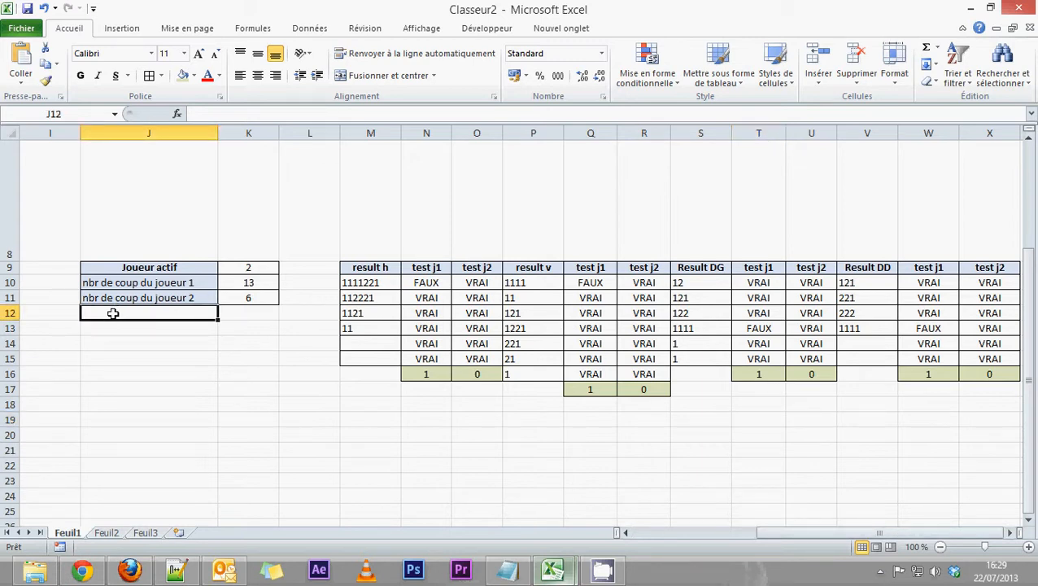
{"action": "type", "text": "Joueur"}
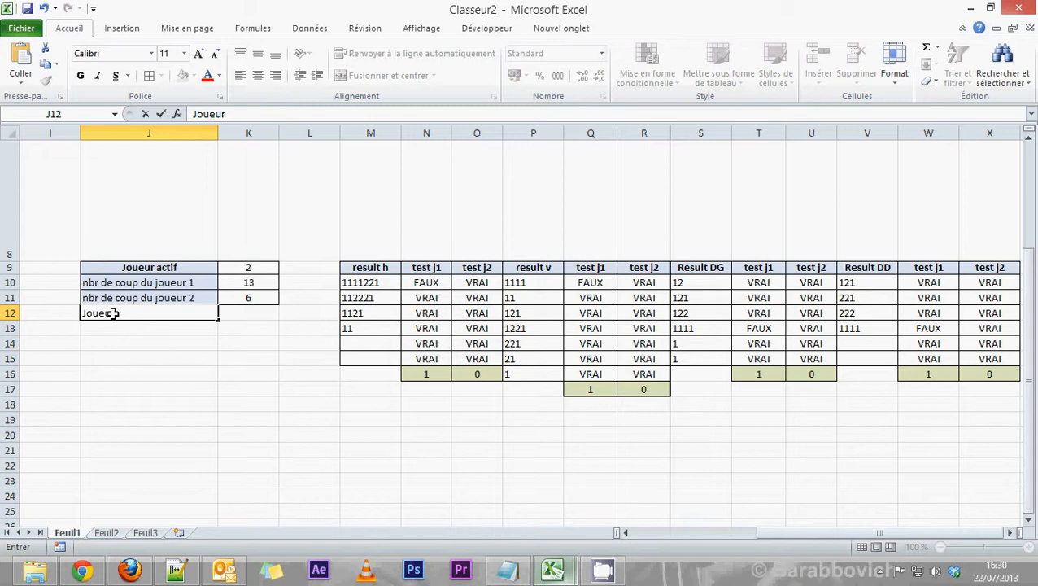
{"action": "type", "text": "1 gagne"}
{"action": "left_click", "coordinate": [143, 327]}
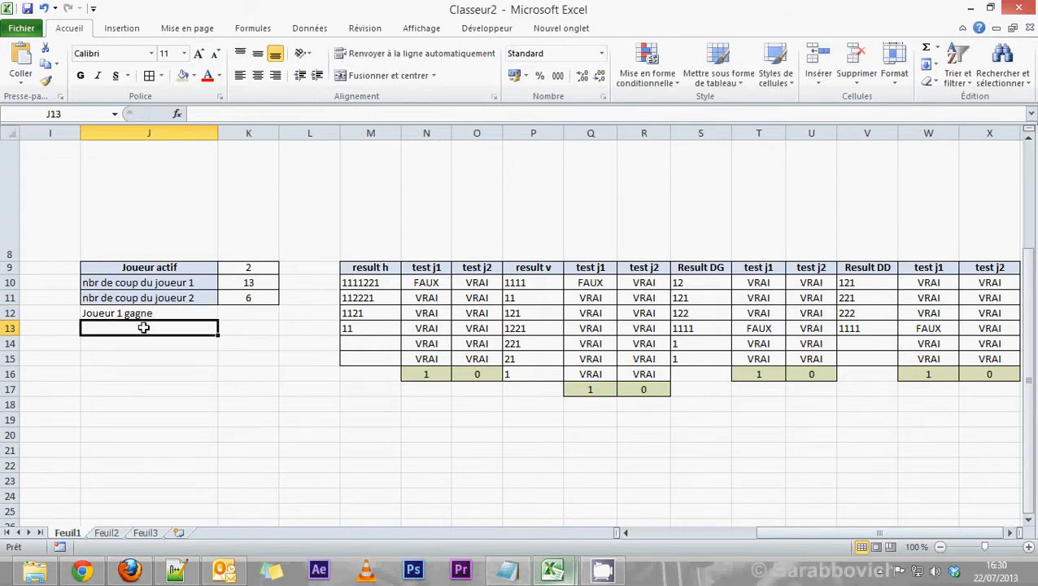
{"action": "type", "text": "Joueur 2"}
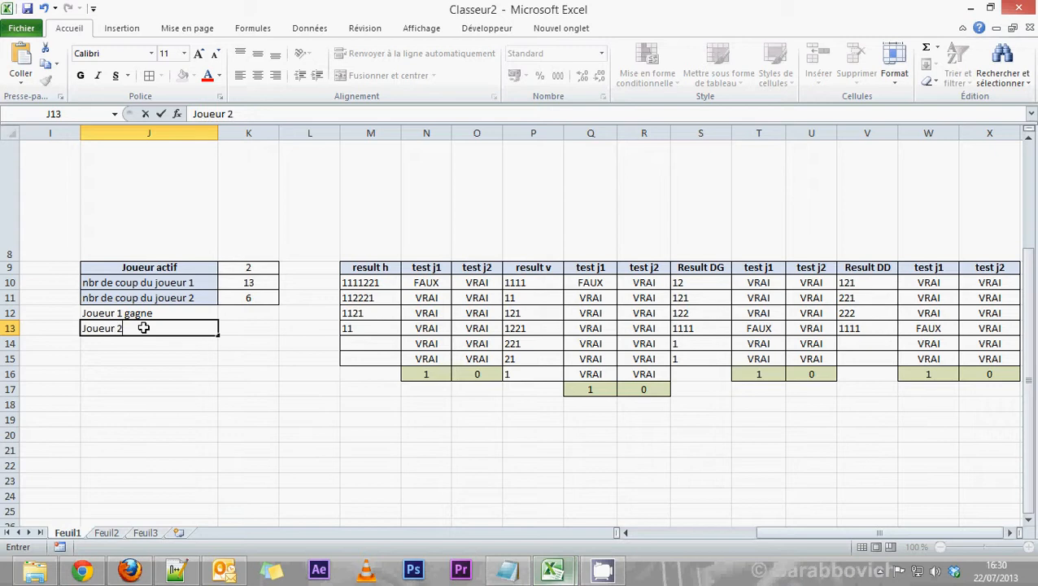
{"action": "type", "text": " gagne"}
{"action": "key", "text": "Return"}
Apply all borders to J12:K13 and shade the labels in J12:J13 light blue like those above.
{"action": "left_click_drag", "start_coordinate": [207, 313], "coordinate": [262, 327]}
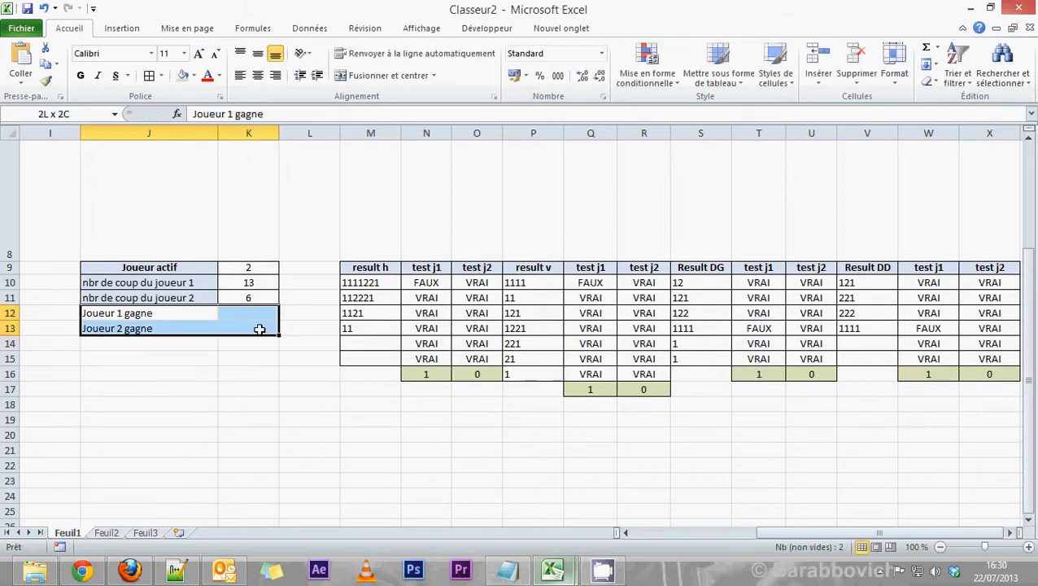
{"action": "left_click", "coordinate": [149, 75]}
{"action": "left_click_drag", "start_coordinate": [143, 313], "coordinate": [144, 328]}
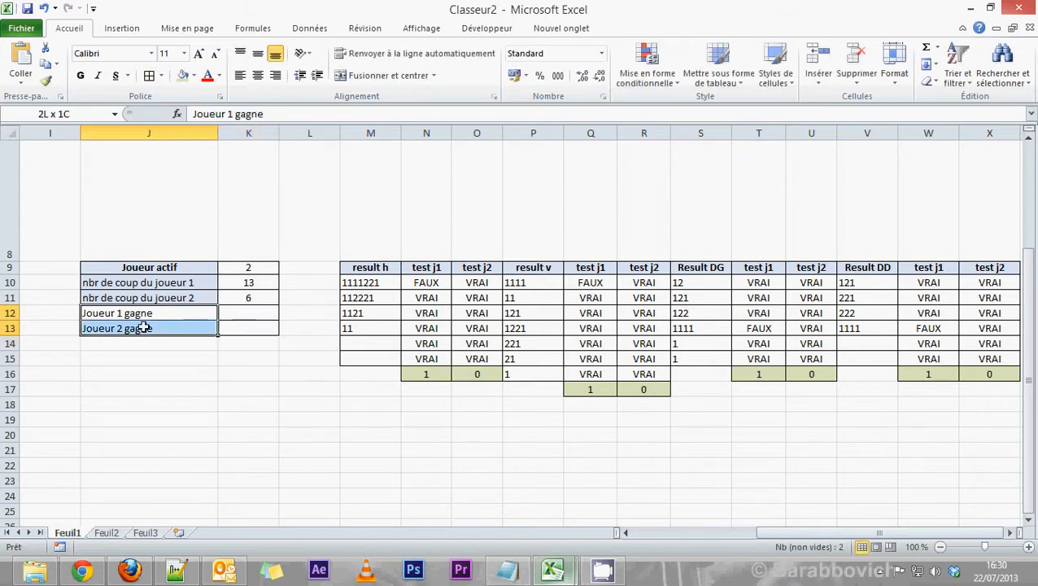
{"action": "left_click", "coordinate": [193, 75]}
{"action": "left_click", "coordinate": [231, 119]}
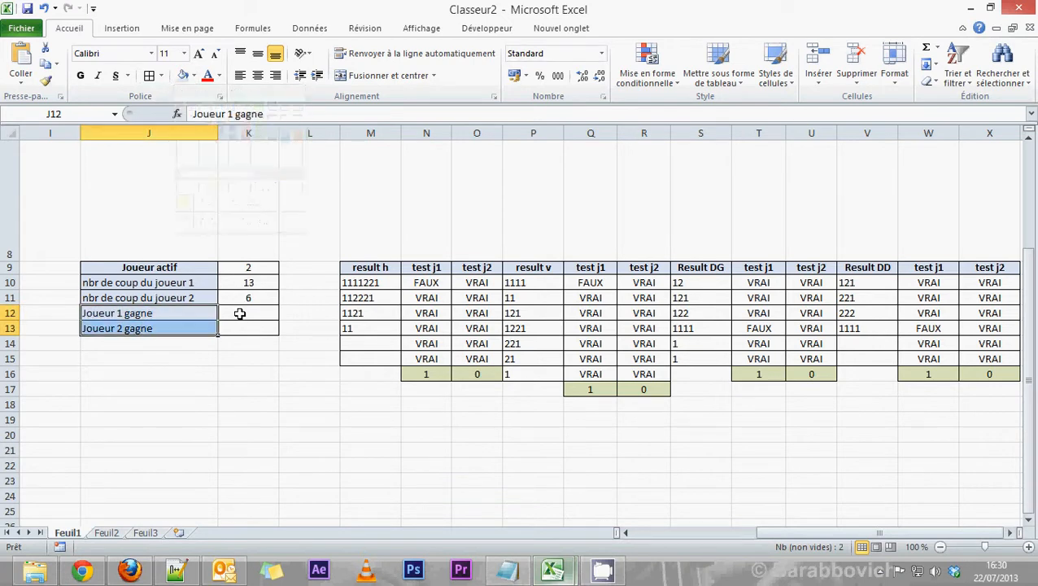
Enter the formula =N16+Q17+T16+W16 in K12 to total player 1's FAUX counts.
{"action": "left_click", "coordinate": [240, 313]}
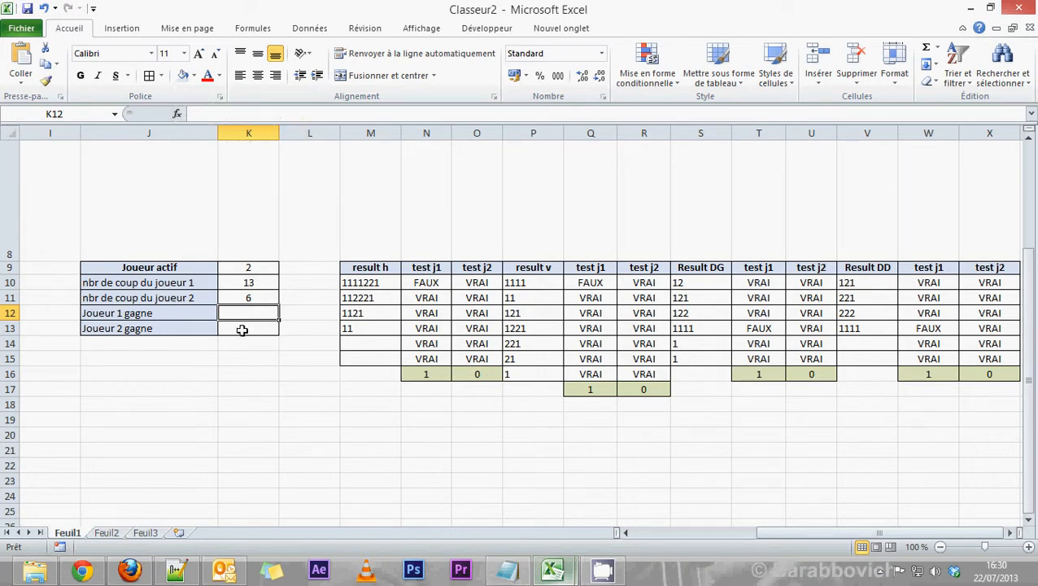
{"action": "type", "text": "="}
{"action": "left_click", "coordinate": [426, 374]}
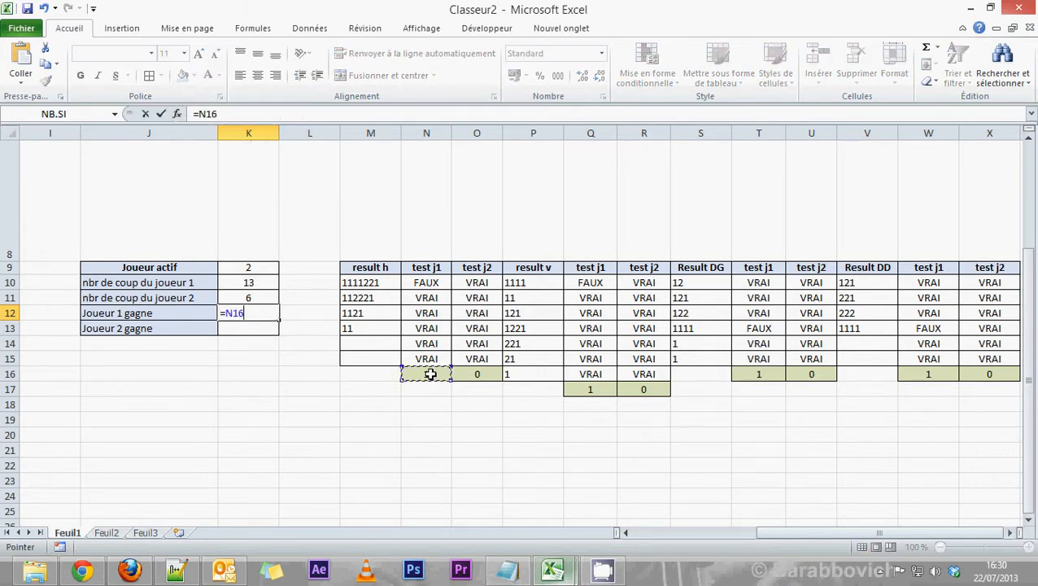
{"action": "type", "text": "+"}
{"action": "left_click", "coordinate": [590, 389]}
{"action": "type", "text": "+"}
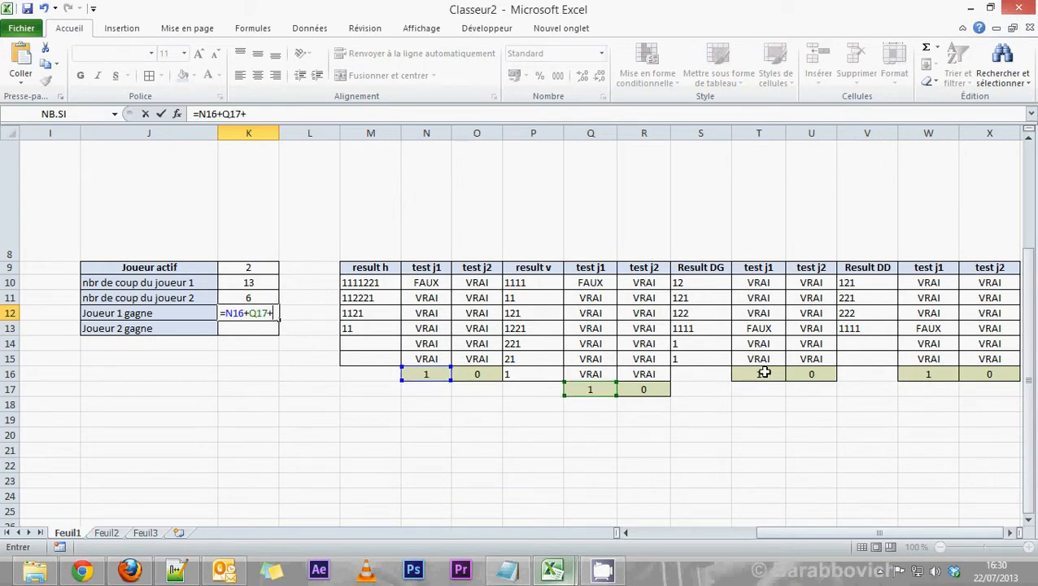
{"action": "left_click", "coordinate": [758, 374]}
{"action": "type", "text": "+"}
{"action": "left_click", "coordinate": [922, 376]}
{"action": "key", "text": "Return"}
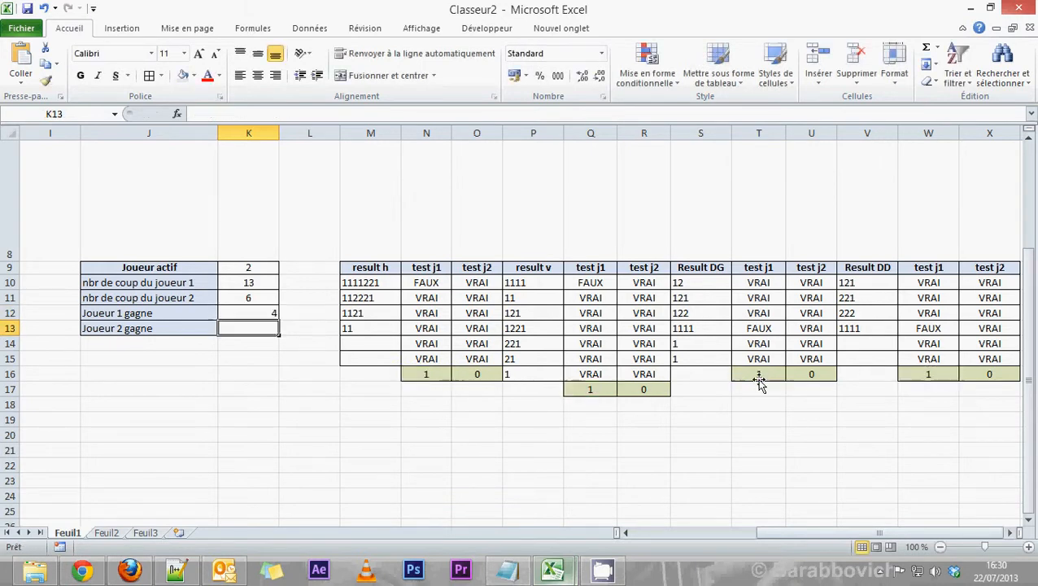
Enter the formula =O16+R17+U16+X16 in K13 to total player 2's FAUX counts.
{"action": "type", "text": "="}
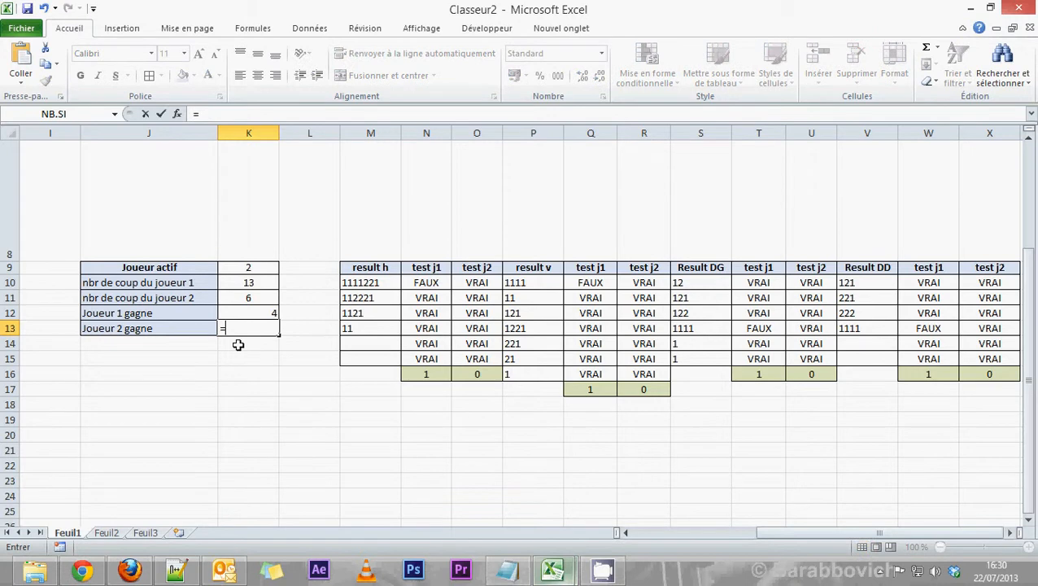
{"action": "left_click", "coordinate": [483, 375]}
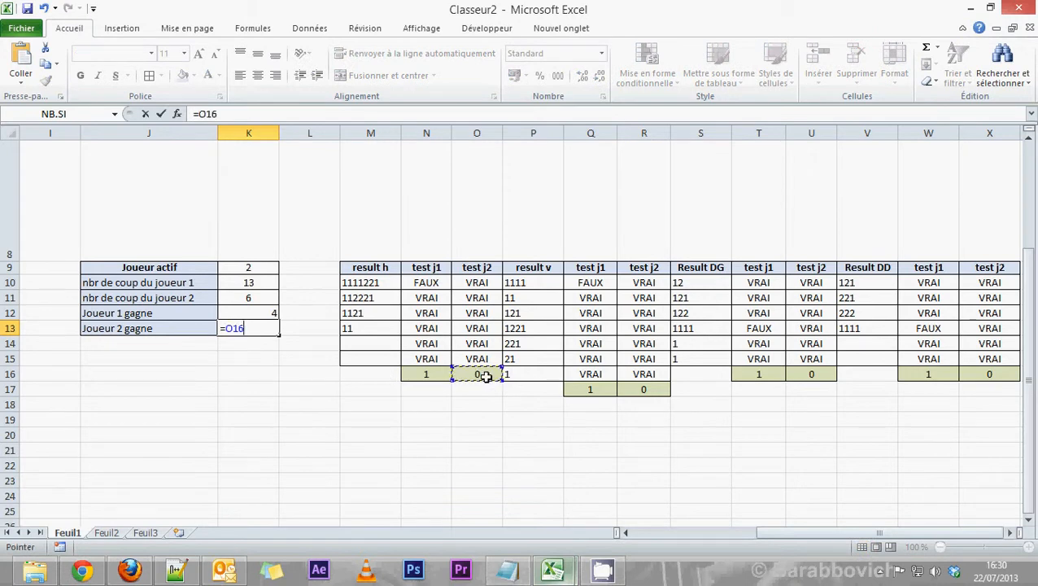
{"action": "type", "text": "+"}
{"action": "left_click", "coordinate": [644, 389]}
{"action": "type", "text": "+"}
{"action": "left_click", "coordinate": [811, 374]}
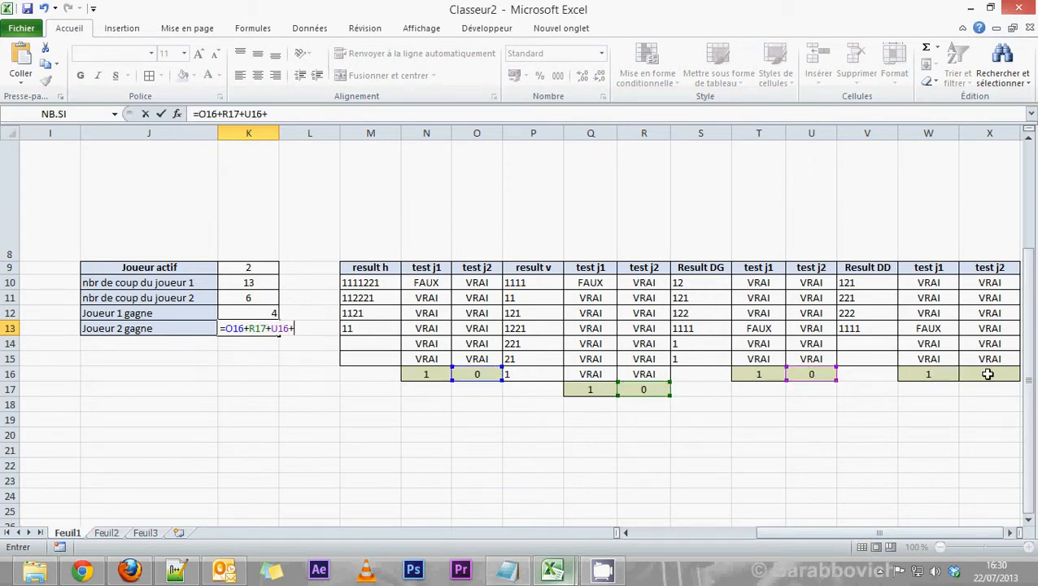
{"action": "type", "text": "+"}
{"action": "left_click", "coordinate": [988, 372]}
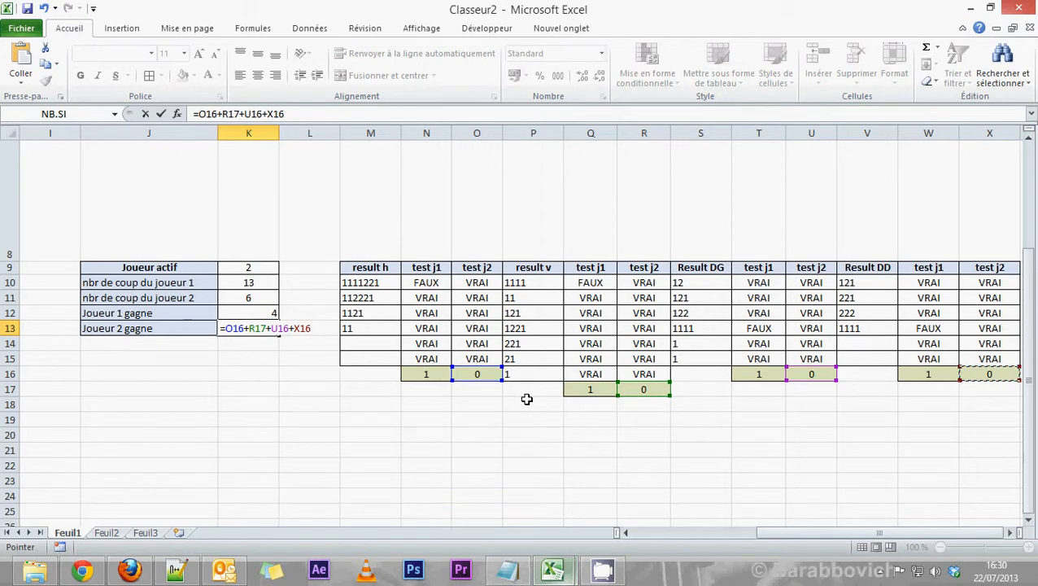
{"action": "key", "text": "Return"}
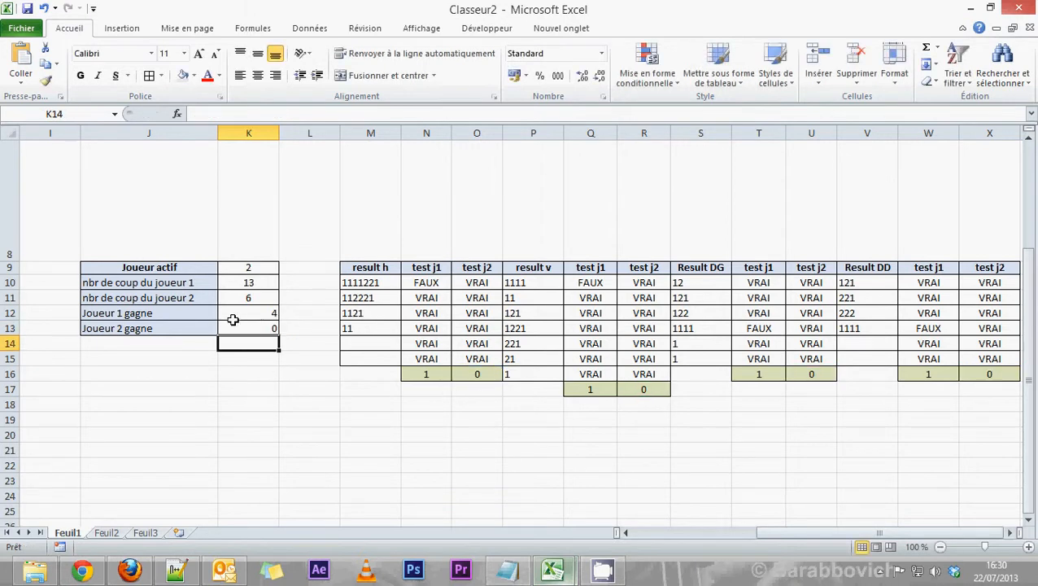
Center the two win totals in K12:K13 horizontally.
{"action": "left_click_drag", "start_coordinate": [267, 313], "coordinate": [271, 326]}
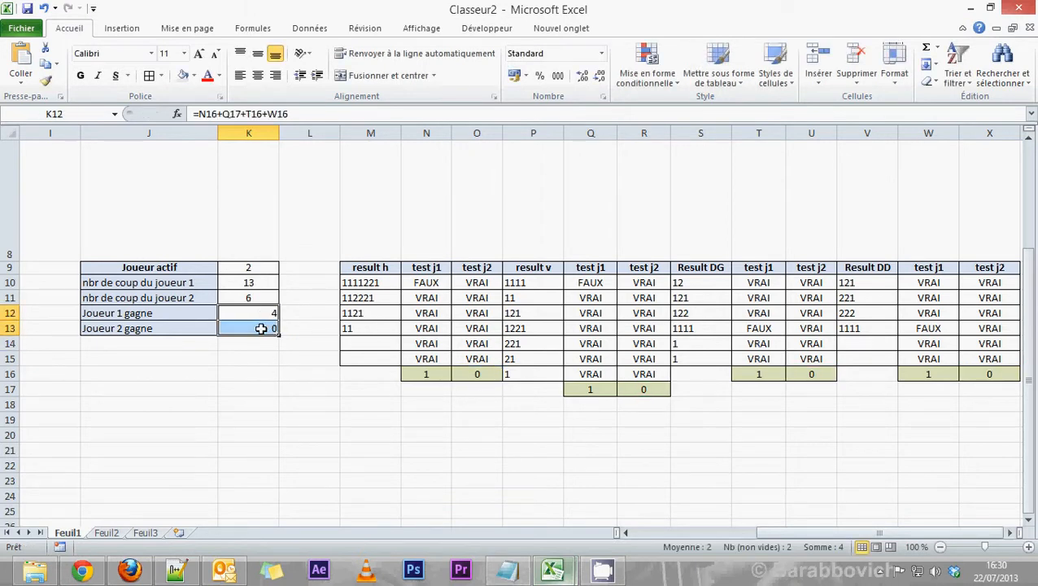
{"action": "left_click", "coordinate": [258, 76]}
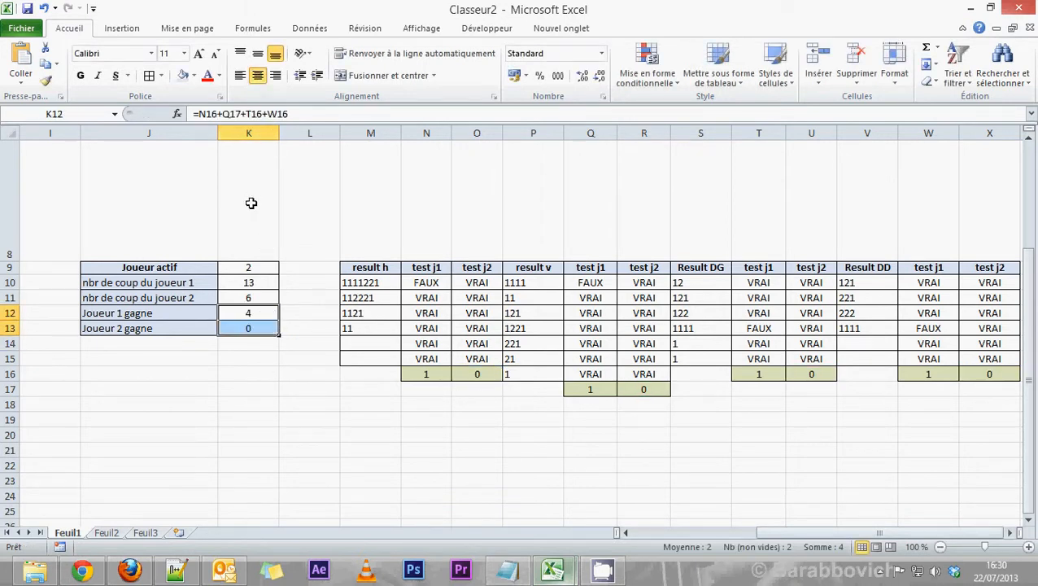
{"action": "left_click", "coordinate": [334, 242]}
Insert an SI function in the merged cell J4 below the Nouvelle Partie button, with the logical test K12>0.
{"action": "scroll", "coordinate": [301, 211], "scroll_direction": "up", "scroll_amount": 3}
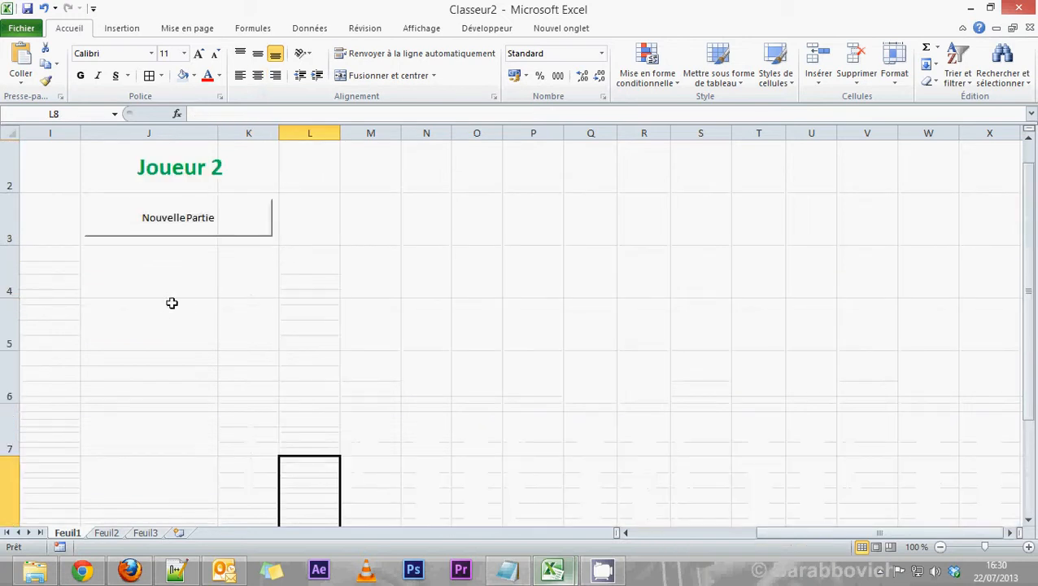
{"action": "left_click", "coordinate": [108, 289]}
{"action": "scroll", "coordinate": [108, 288], "scroll_direction": "down", "scroll_amount": 3}
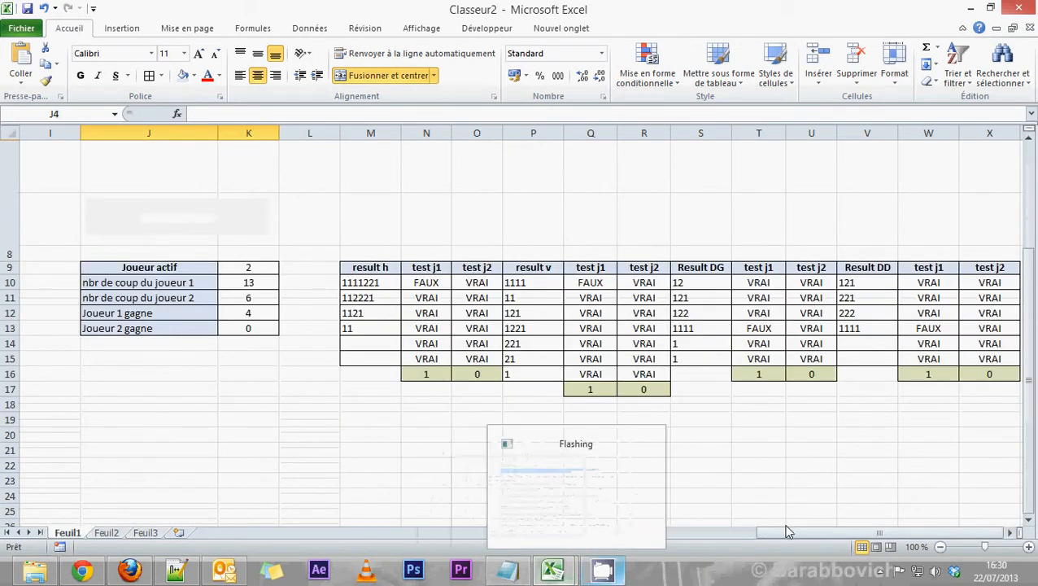
{"action": "left_click_drag", "start_coordinate": [781, 537], "coordinate": [656, 533]}
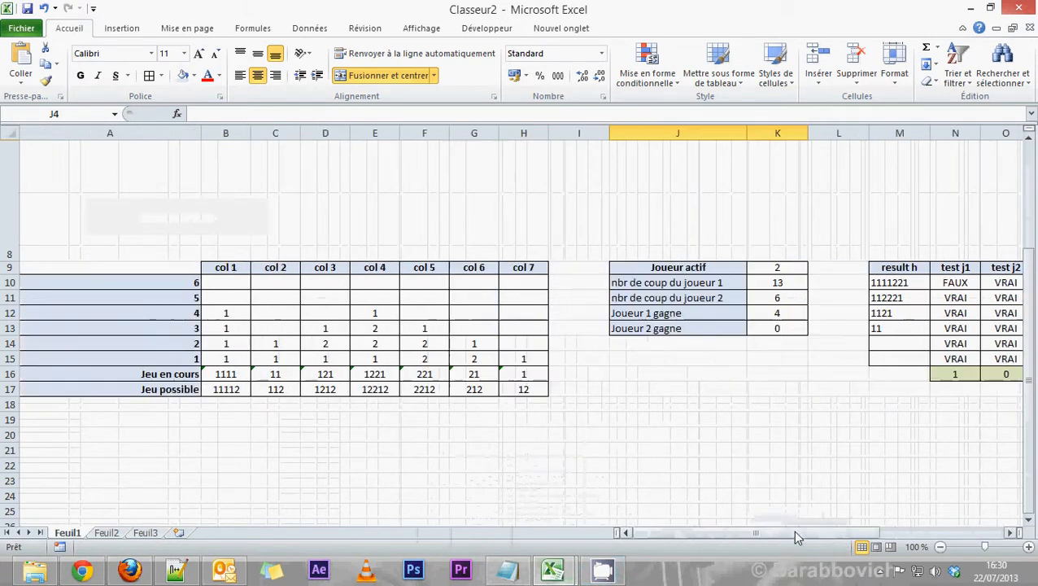
{"action": "scroll", "coordinate": [632, 342], "scroll_direction": "up", "scroll_amount": 3}
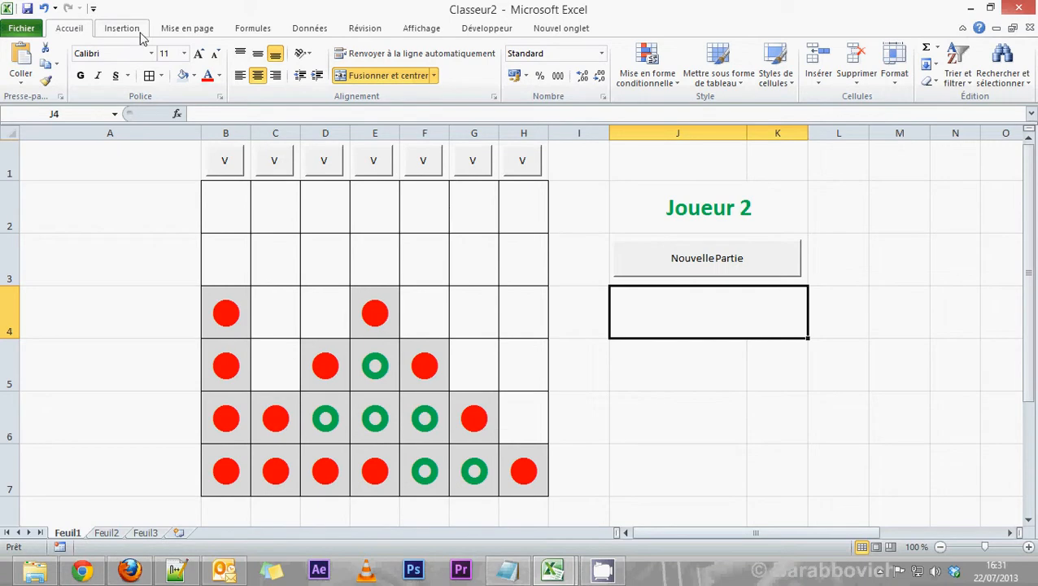
{"action": "left_click", "coordinate": [250, 29]}
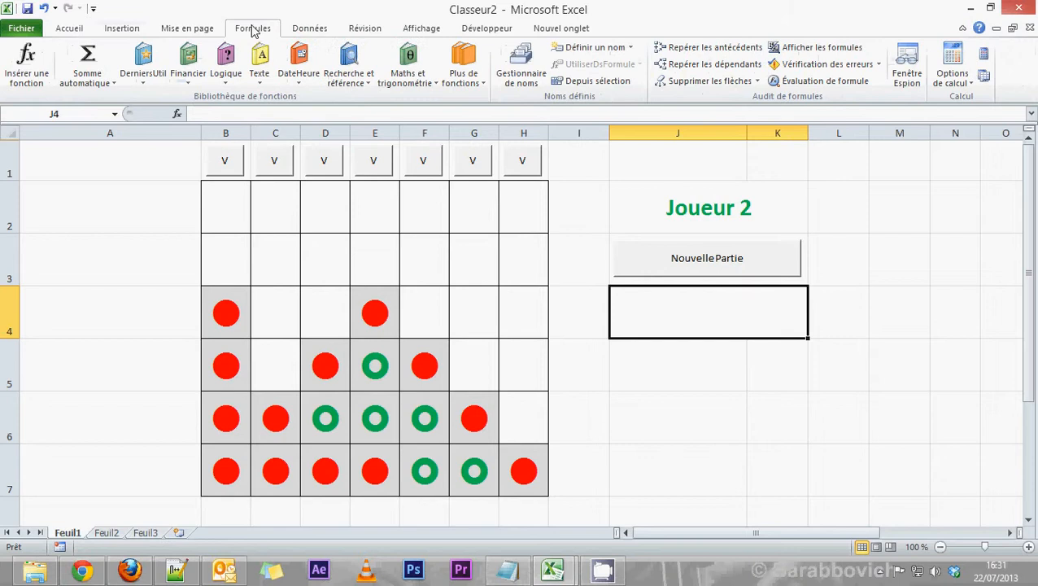
{"action": "left_click", "coordinate": [227, 80]}
{"action": "left_click", "coordinate": [236, 172]}
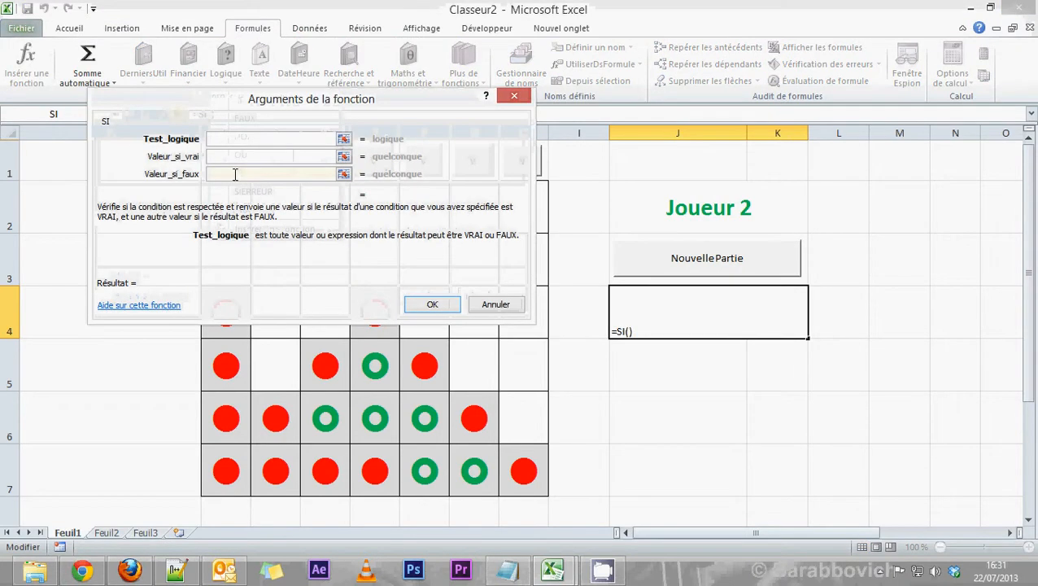
{"action": "scroll", "coordinate": [701, 388], "scroll_direction": "down", "scroll_amount": 3}
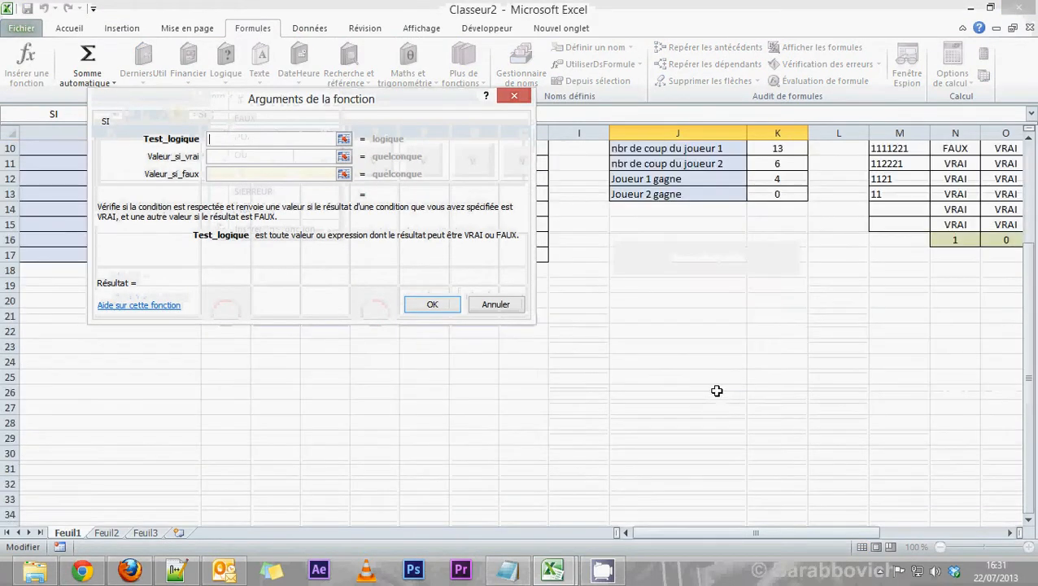
{"action": "scroll", "coordinate": [701, 388], "scroll_direction": "up", "scroll_amount": 1}
{"action": "left_click", "coordinate": [779, 367]}
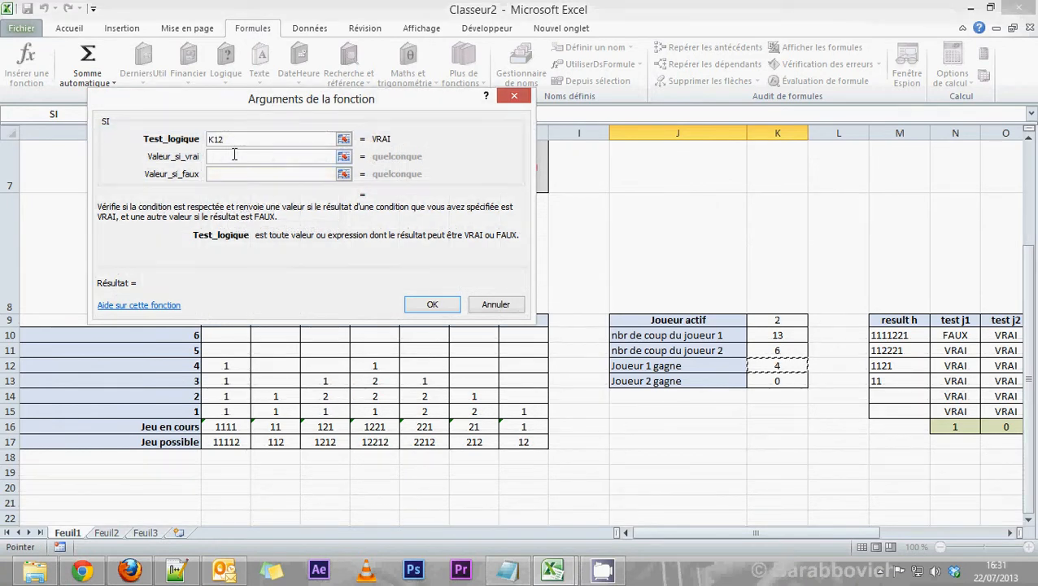
{"action": "type", "text": ">"}
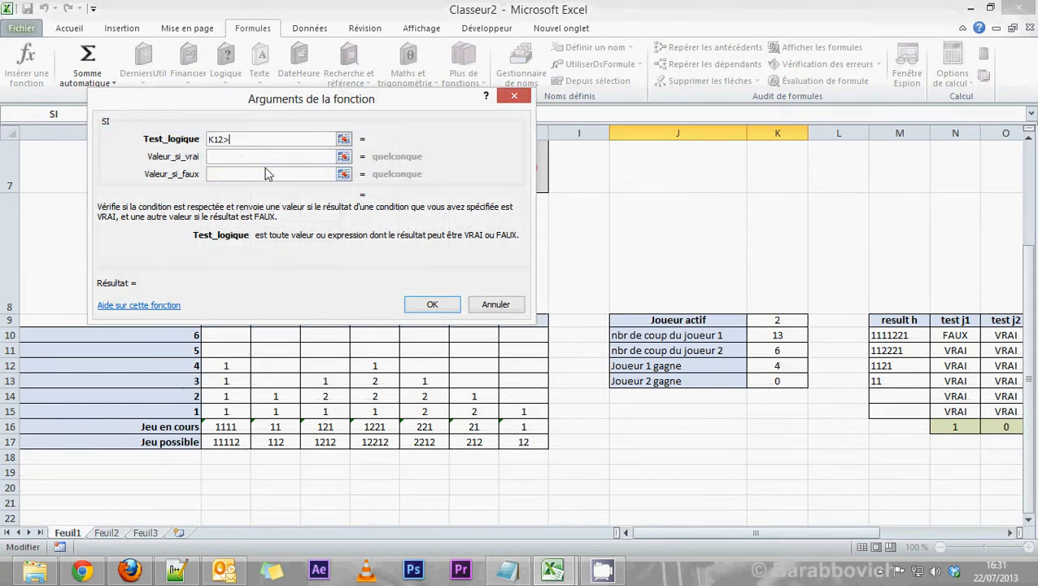
{"action": "type", "text": "0"}
Set the SI function's value if true to "Joueur 1 Gagne !!!", with no space before the closing quote.
{"action": "left_click", "coordinate": [225, 156]}
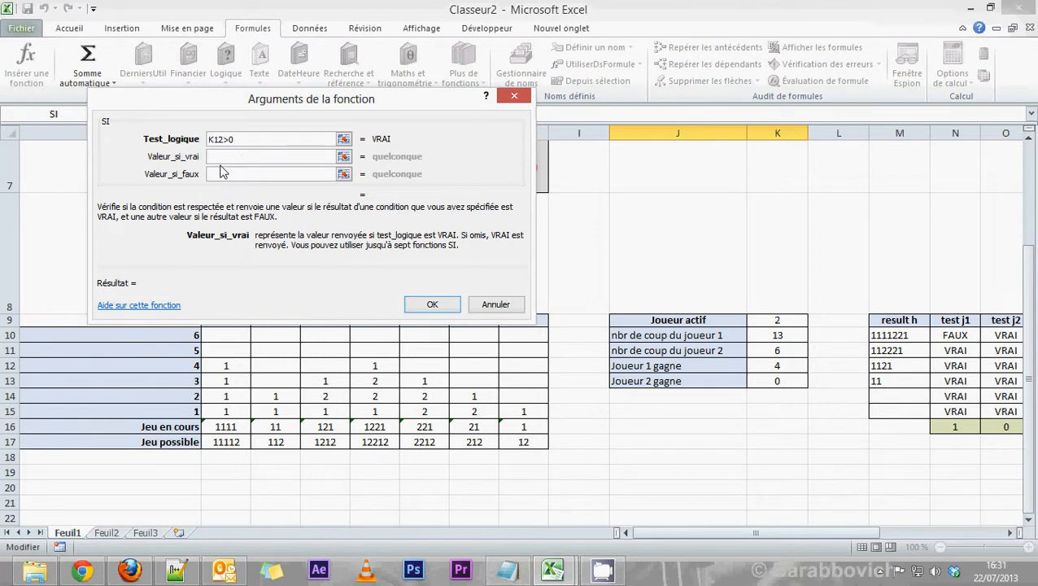
{"action": "type", "text": "\"Joueur 1 Gagne"}
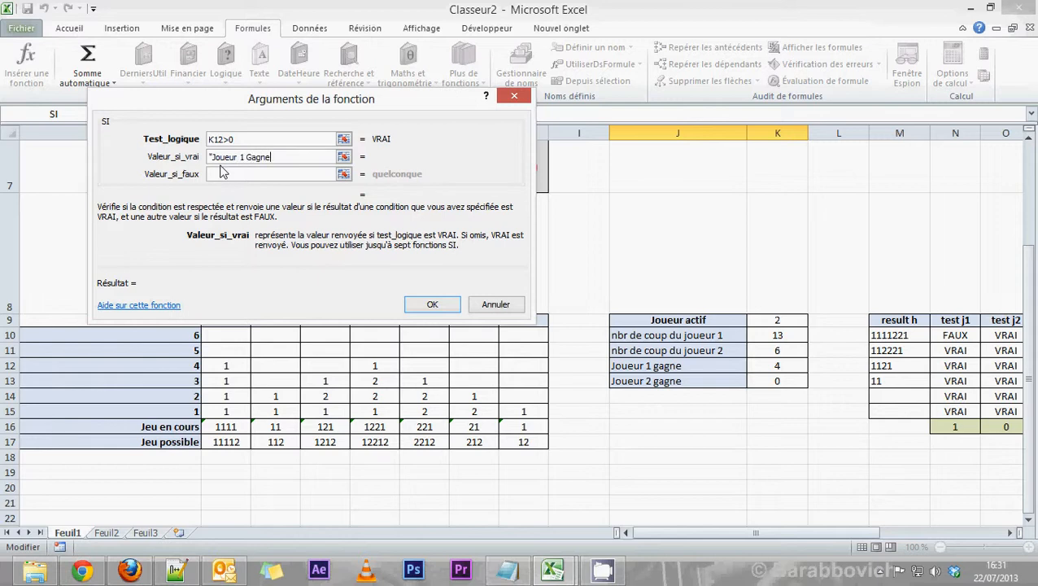
{"action": "type", "text": " !!! \""}
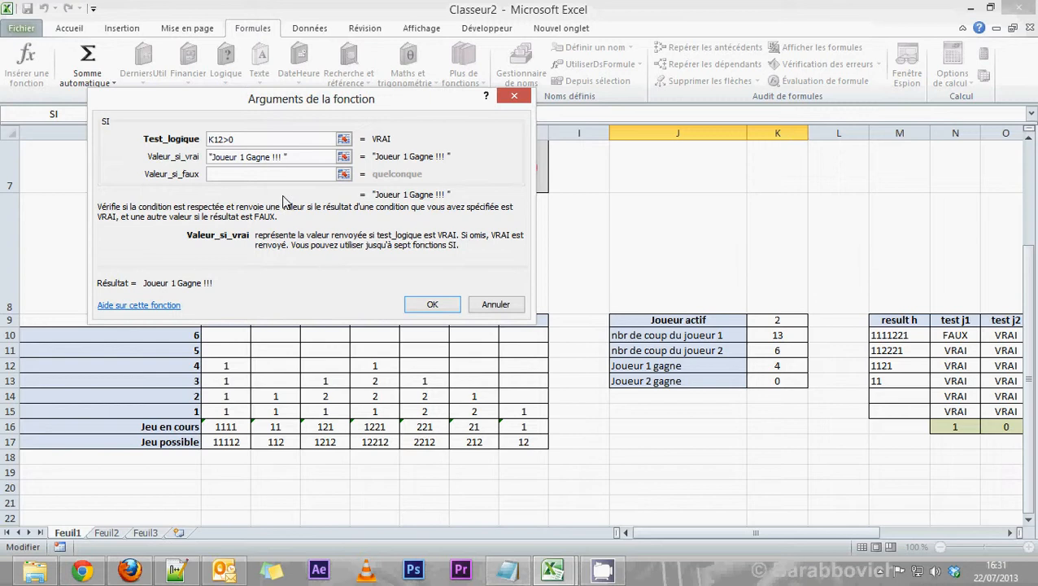
{"action": "key", "text": "Left"}
{"action": "key", "text": "BackSpace"}
Set the value if false to the nested test si(K13>0;"Joueur 2 Gagne !!!";"") and validate the function.
{"action": "left_click", "coordinate": [240, 174]}
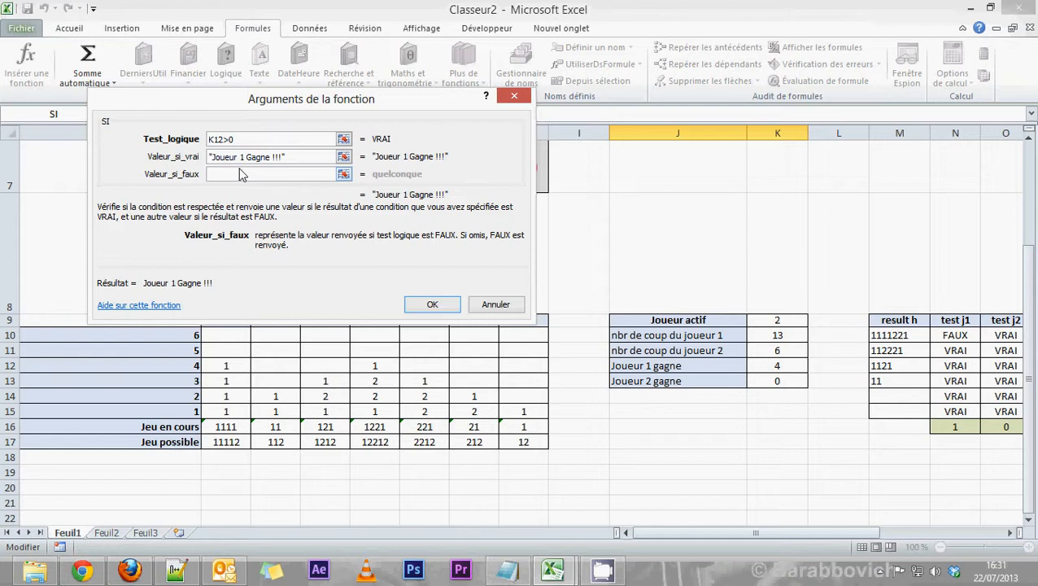
{"action": "type", "text": "si("}
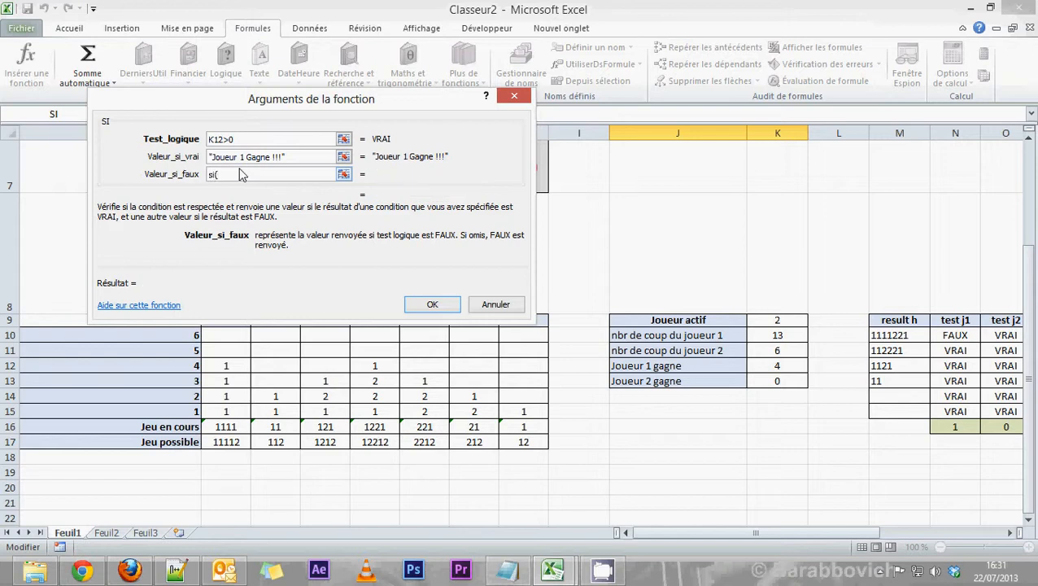
{"action": "left_click", "coordinate": [775, 381]}
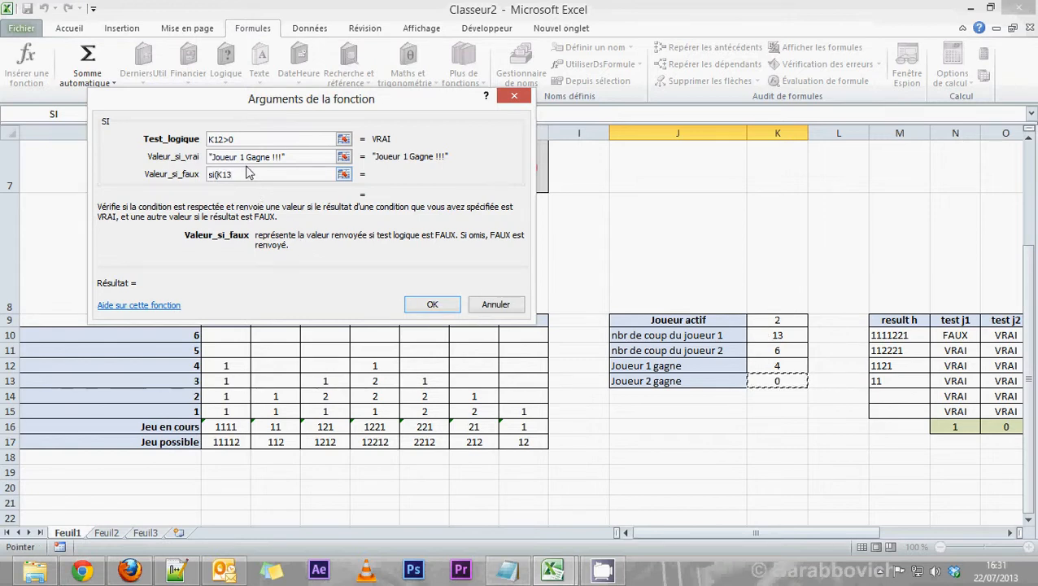
{"action": "type", "text": ">0;\"Joueur 2 Gagne !!!"}
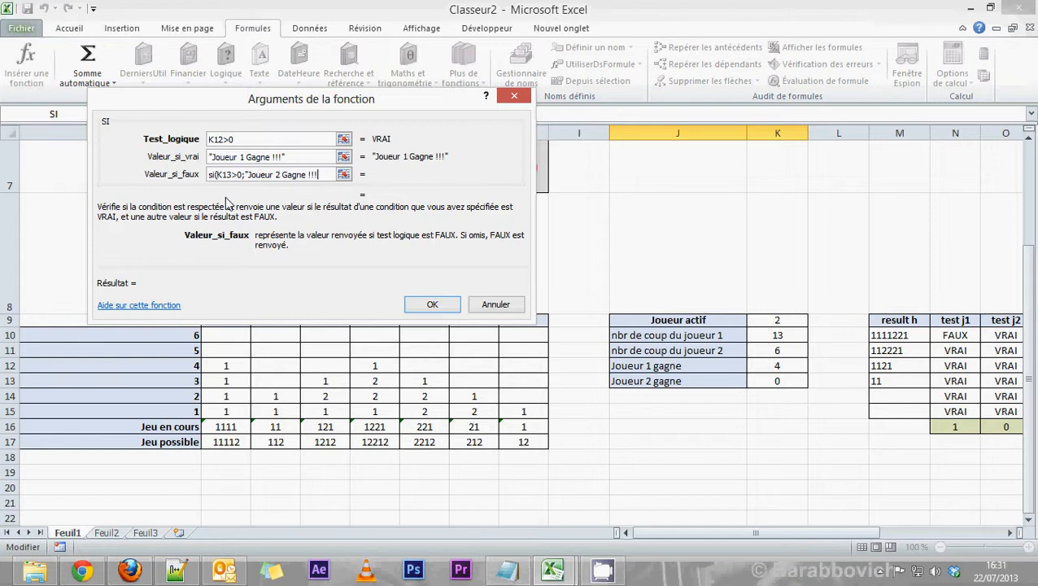
{"action": "type", "text": "\";\"\")"}
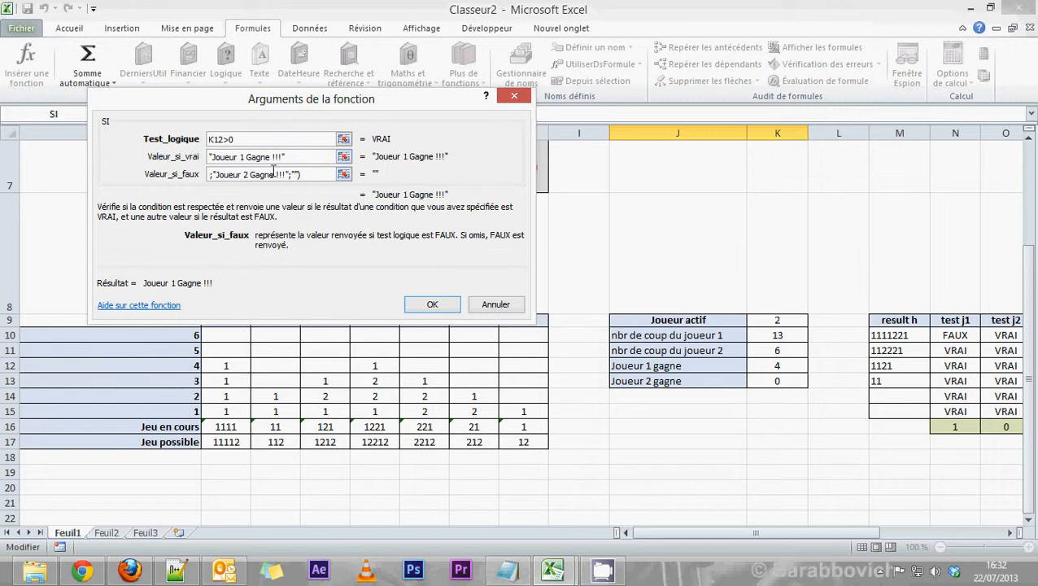
{"action": "left_click_drag", "start_coordinate": [299, 174], "coordinate": [159, 174]}
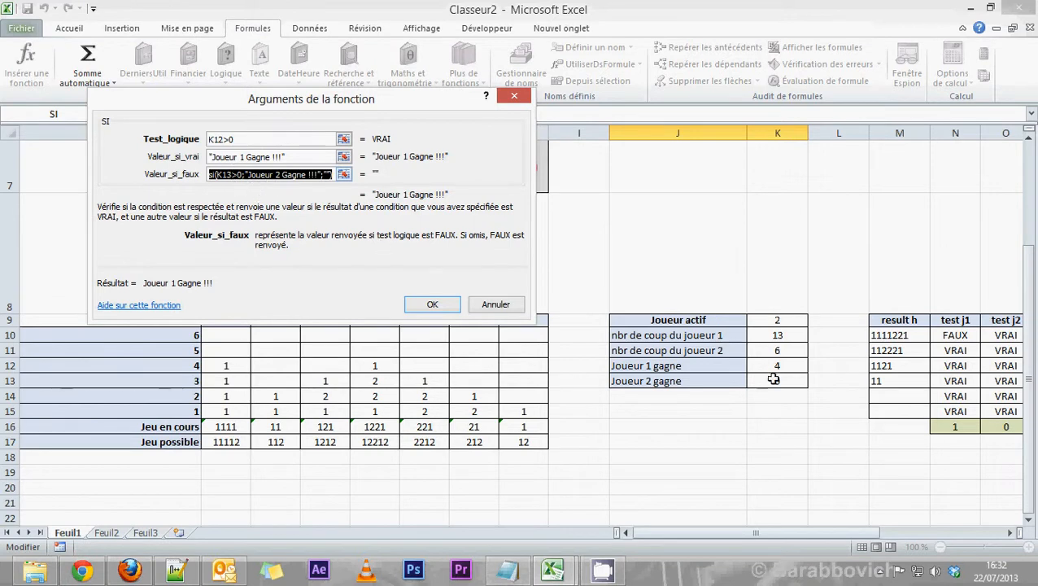
{"action": "left_click_drag", "start_coordinate": [308, 178], "coordinate": [327, 179]}
{"action": "left_click", "coordinate": [325, 176]}
{"action": "type", "text": ";\"\""}
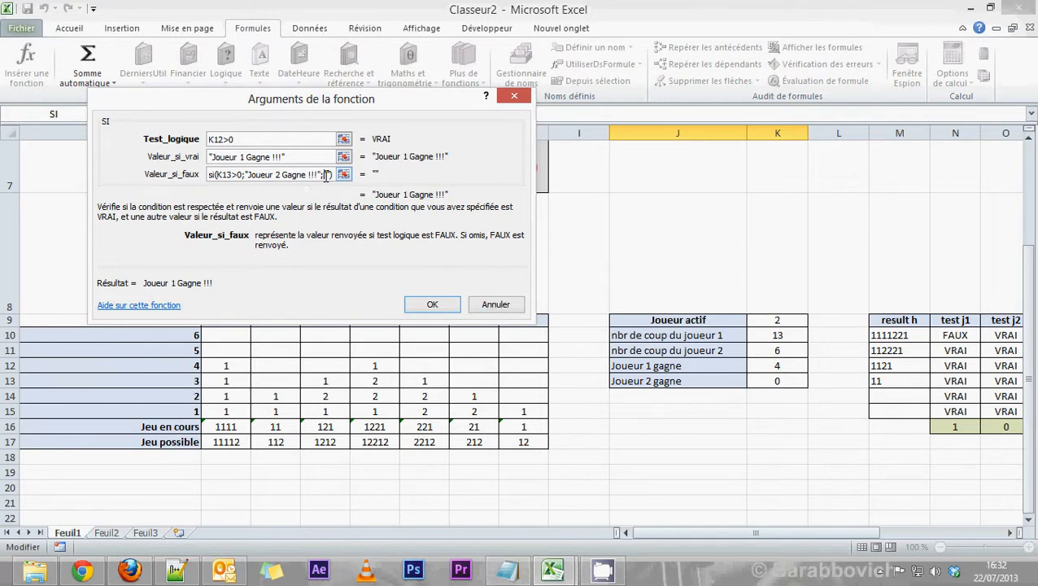
{"action": "left_click", "coordinate": [455, 304]}
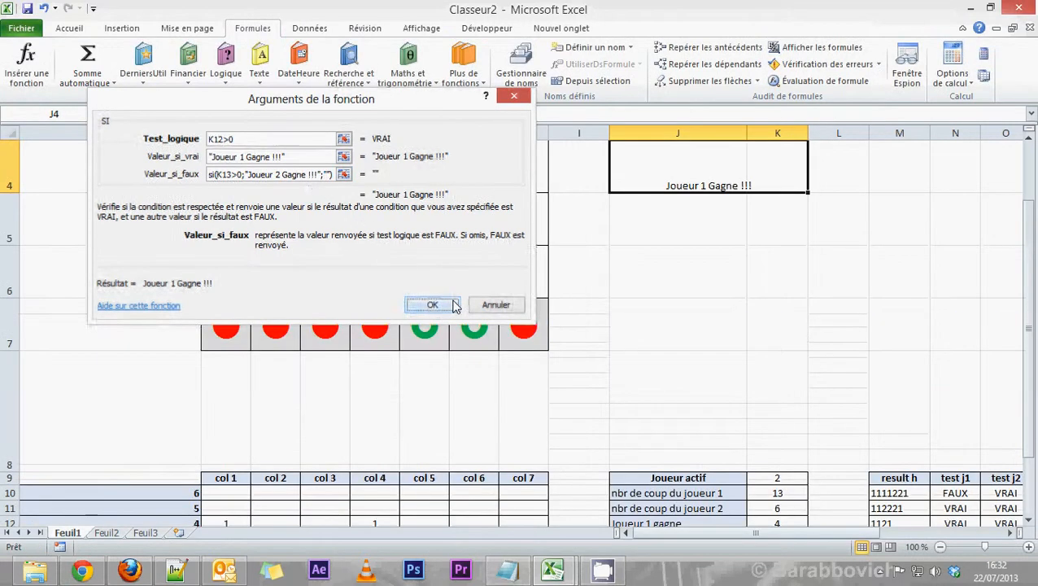
Center the win message in J4 vertically and enlarge its font to size 20.
{"action": "left_click", "coordinate": [69, 27]}
{"action": "left_click", "coordinate": [257, 56]}
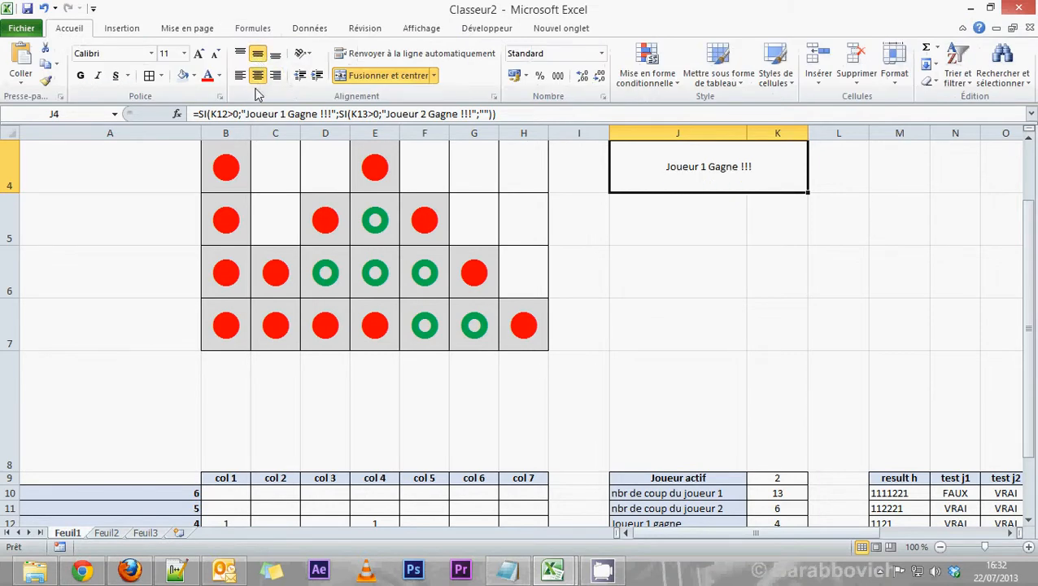
{"action": "left_click", "coordinate": [198, 54]}
{"action": "left_click", "coordinate": [199, 54]}
{"action": "left_click", "coordinate": [199, 54]}
{"action": "left_click", "coordinate": [199, 55]}
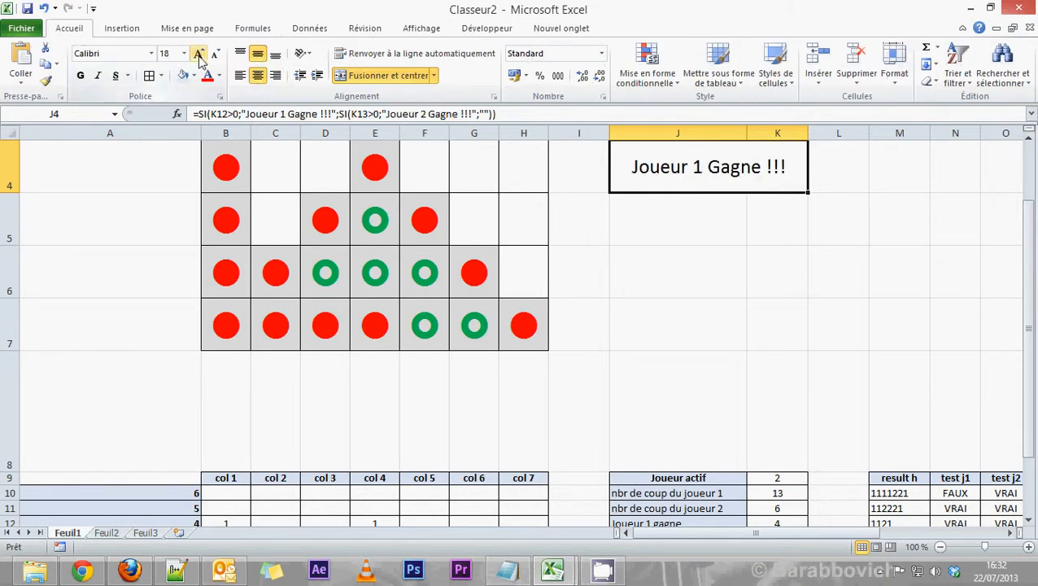
Make the win message in J4 bold, italic and red.
{"action": "scroll", "coordinate": [376, 221], "scroll_direction": "up", "scroll_amount": 1}
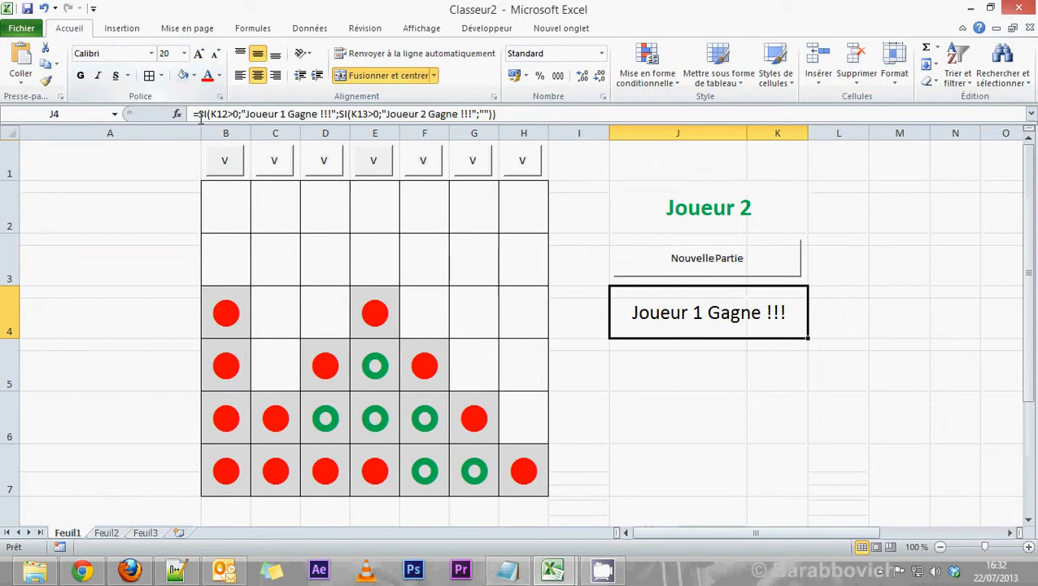
{"action": "left_click", "coordinate": [79, 75]}
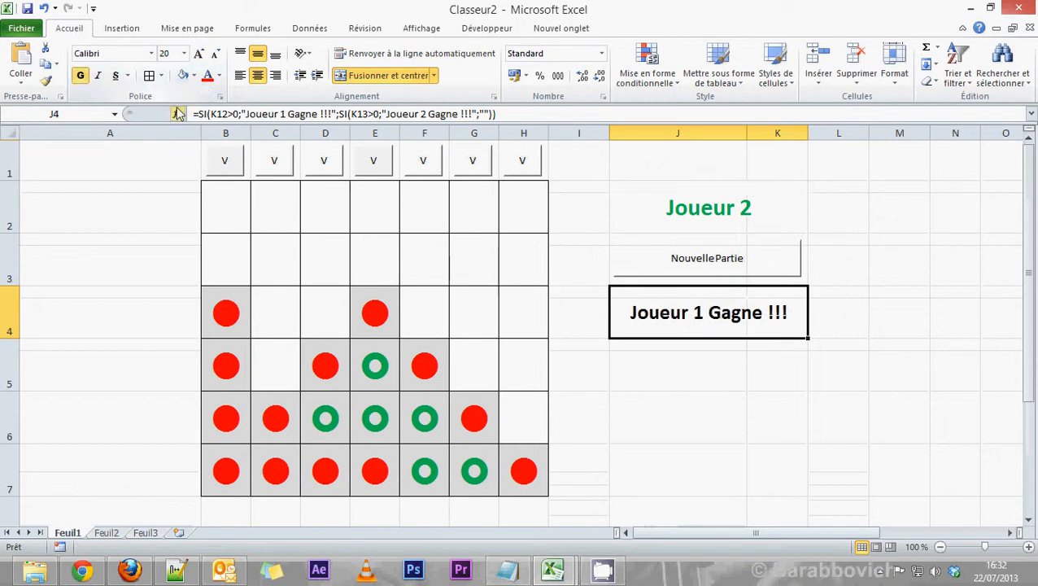
{"action": "left_click", "coordinate": [98, 75]}
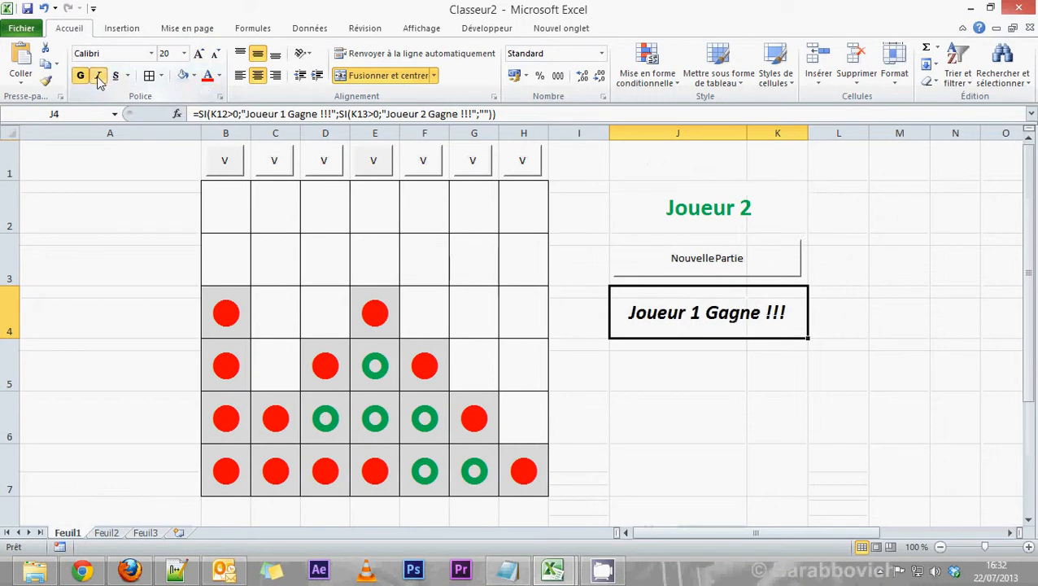
{"action": "left_click", "coordinate": [207, 77]}
{"action": "left_click", "coordinate": [754, 402]}
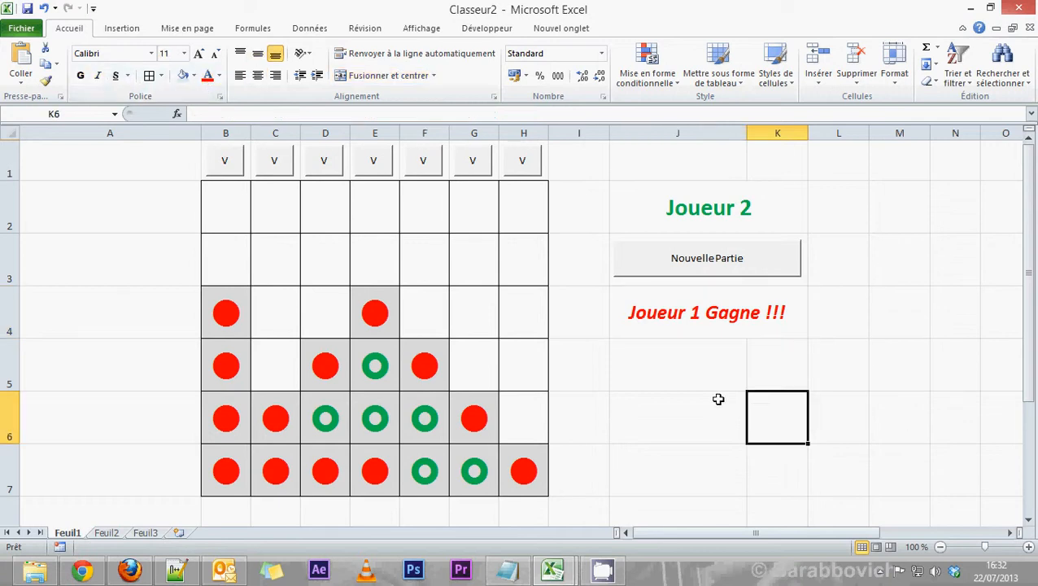
Start a new game and drop alternating tokens in columns B, C, B, D, C, E, D and F to test a player 2 win.
{"action": "left_click", "coordinate": [704, 273]}
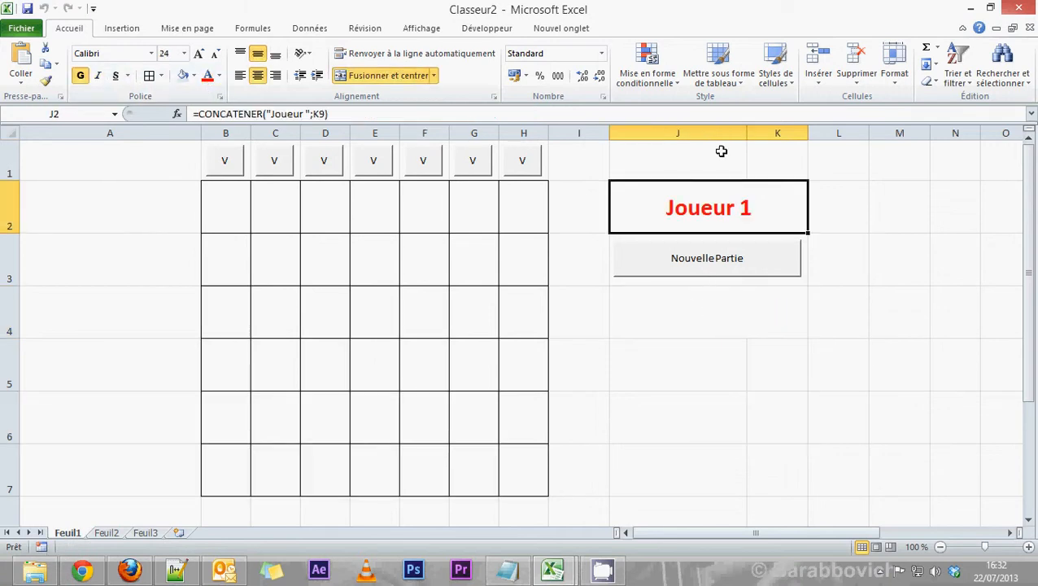
{"action": "left_click", "coordinate": [234, 169]}
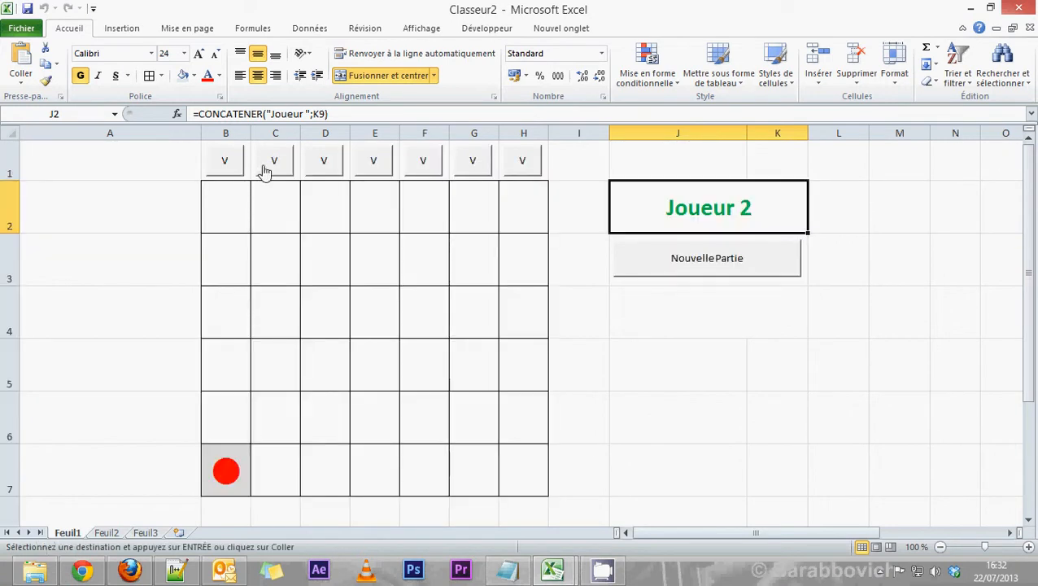
{"action": "left_click", "coordinate": [265, 171]}
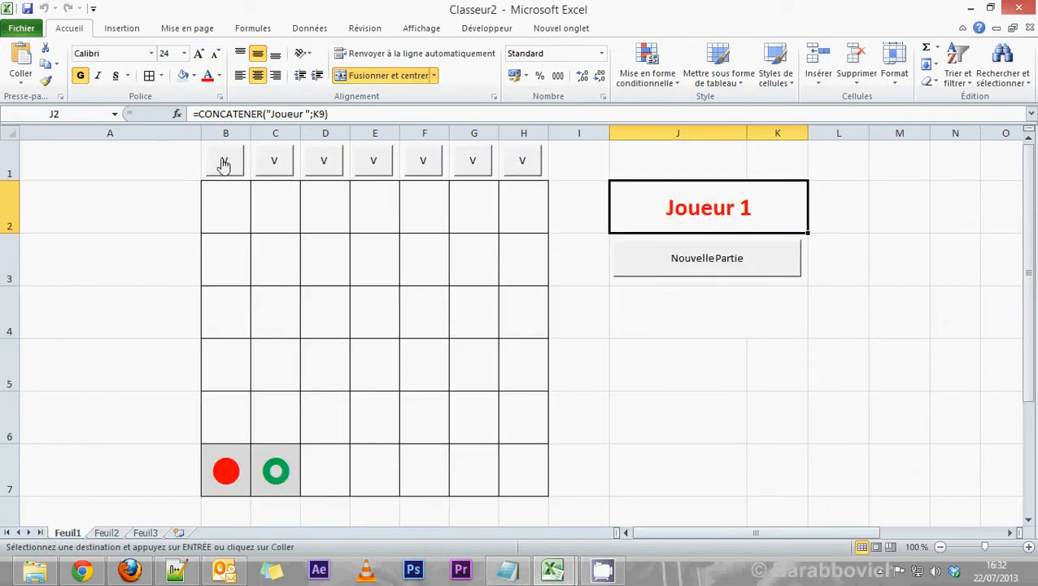
{"action": "left_click", "coordinate": [224, 163]}
{"action": "left_click", "coordinate": [323, 173]}
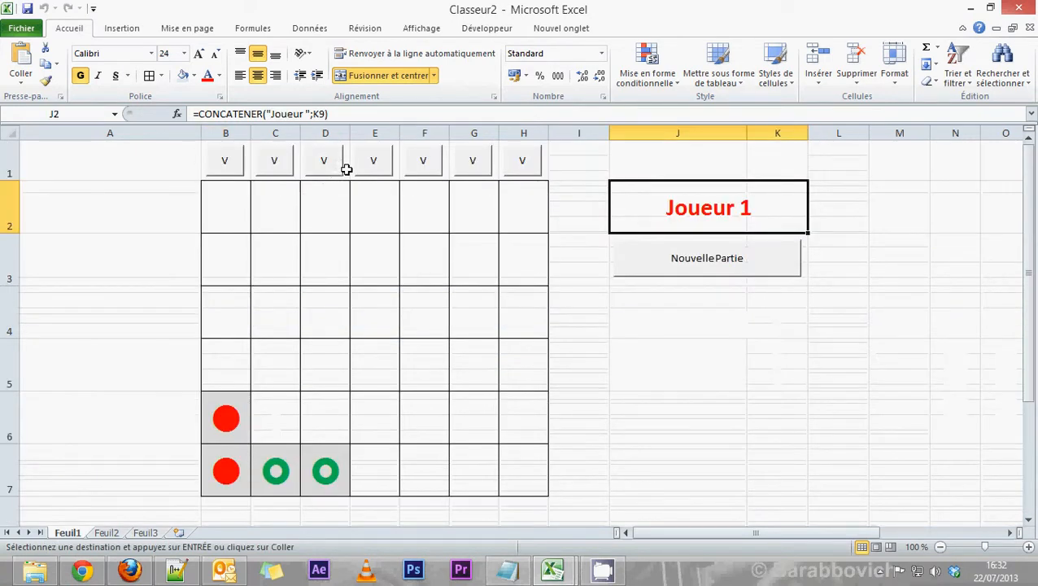
{"action": "left_click", "coordinate": [275, 168]}
{"action": "left_click", "coordinate": [388, 170]}
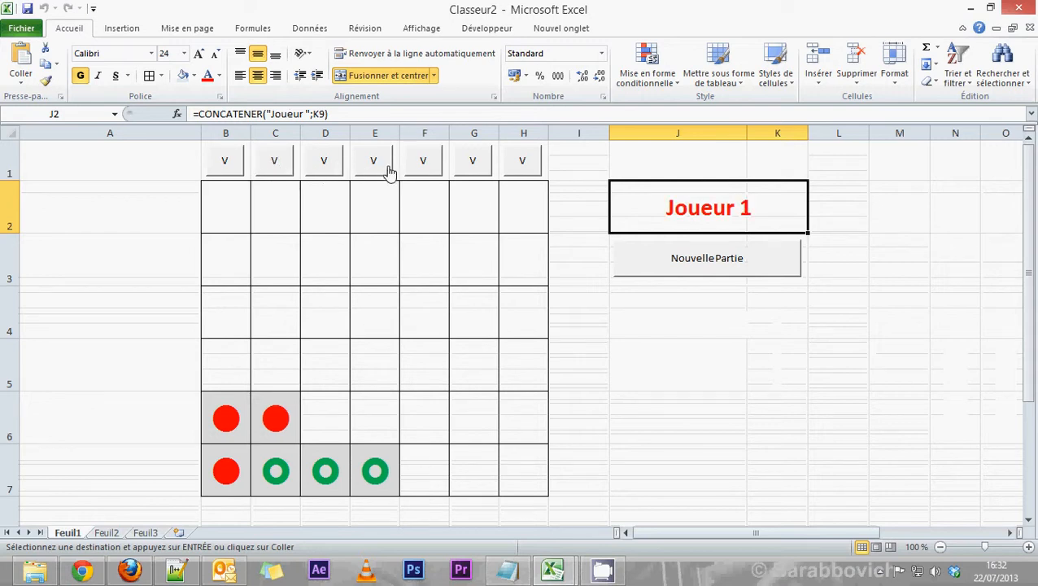
{"action": "left_click", "coordinate": [327, 170]}
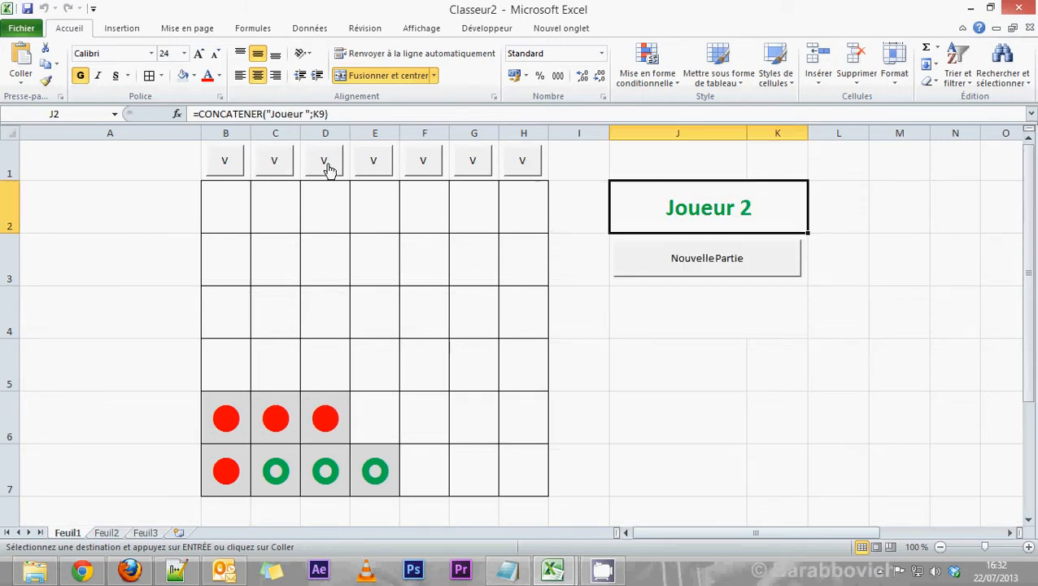
{"action": "left_click", "coordinate": [429, 171]}
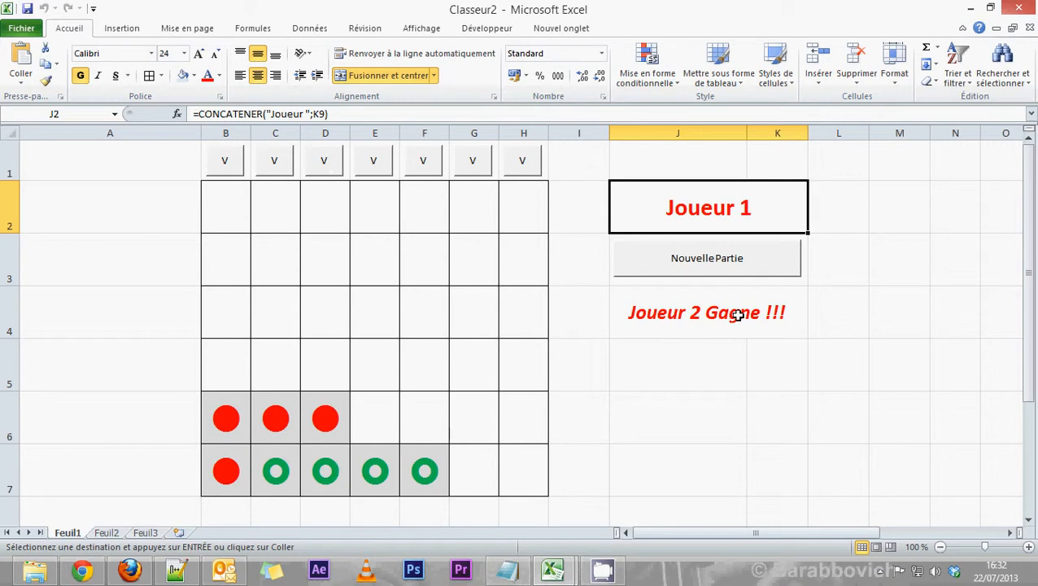
Start a new game and drop alternating tokens in columns B, C, C, D, E, D, D, E, F, E and E to test a diagonal win.
{"action": "left_click", "coordinate": [705, 269]}
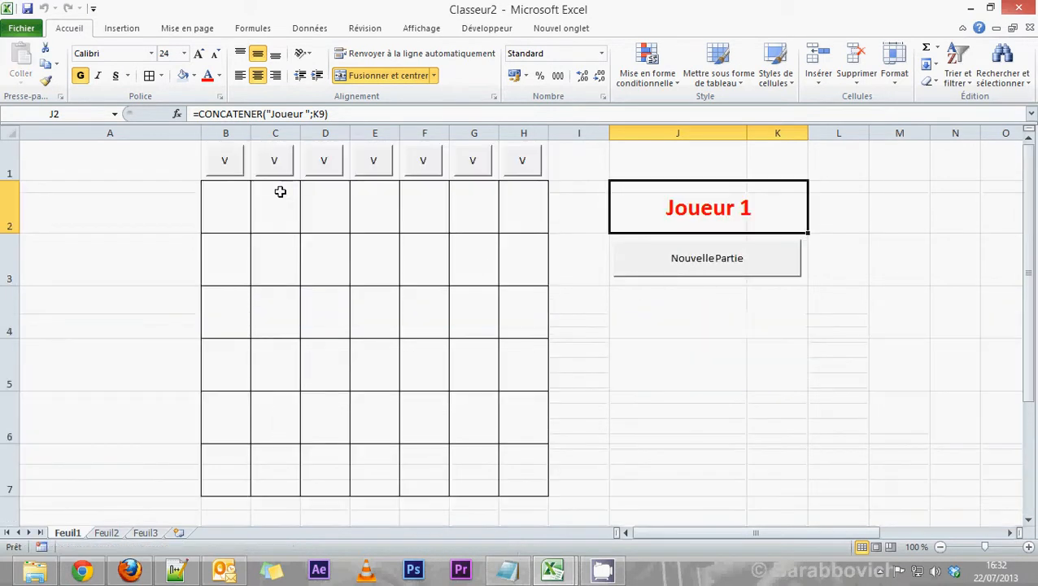
{"action": "left_click", "coordinate": [241, 168]}
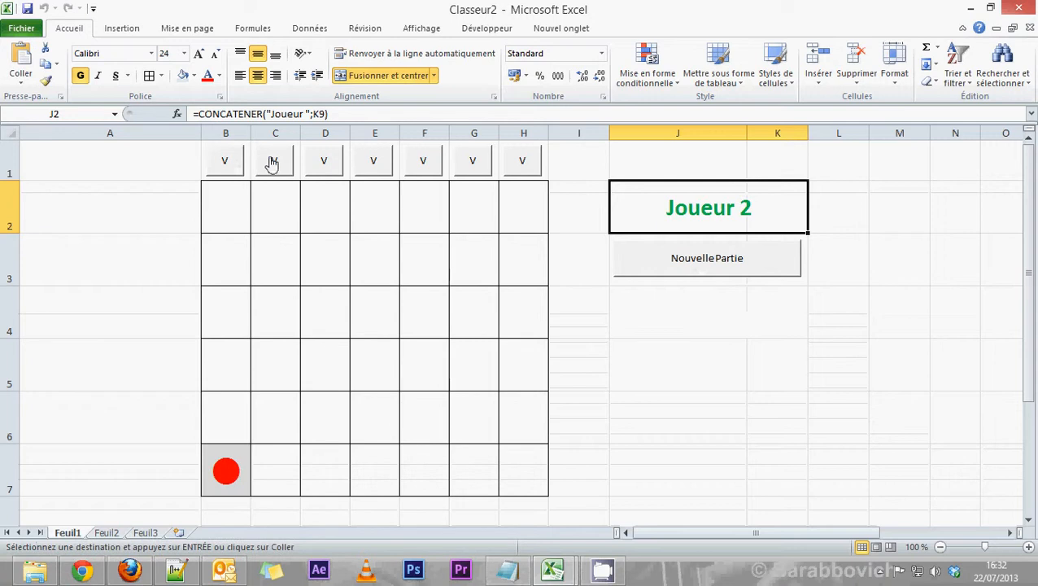
{"action": "left_click", "coordinate": [273, 162]}
{"action": "left_click", "coordinate": [272, 162]}
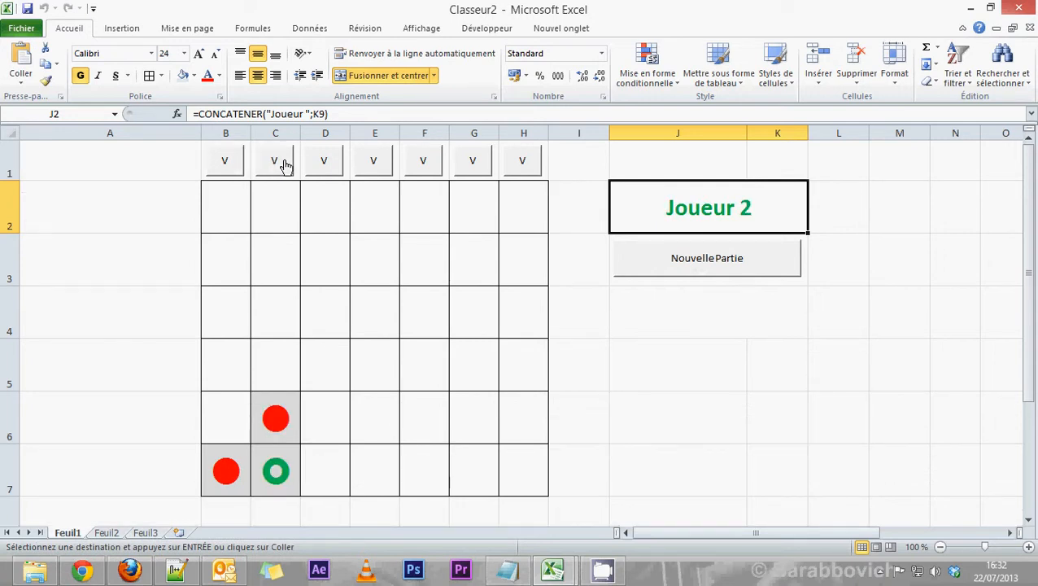
{"action": "left_click", "coordinate": [330, 167]}
{"action": "left_click", "coordinate": [372, 163]}
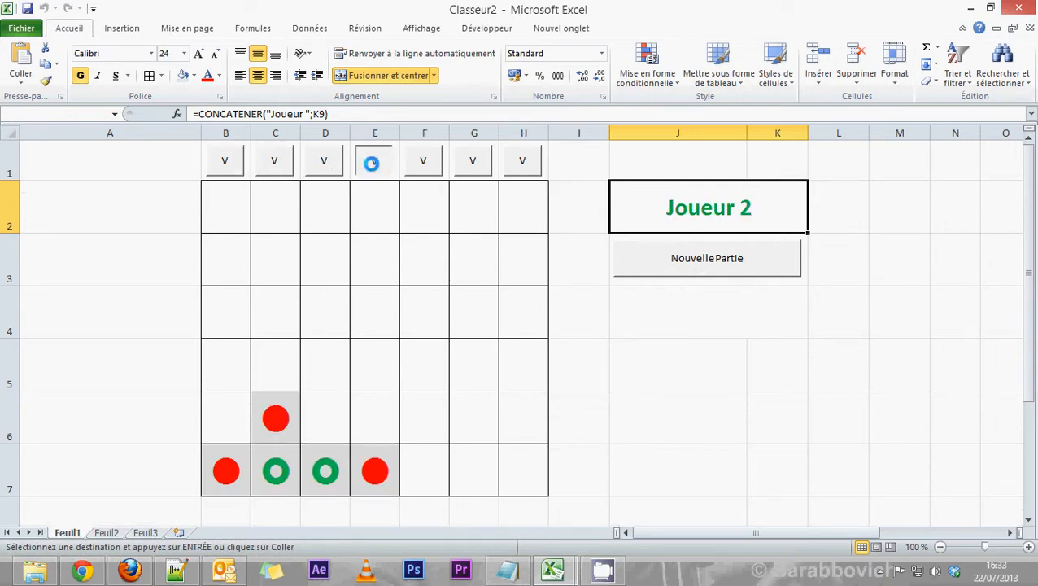
{"action": "left_click", "coordinate": [335, 167]}
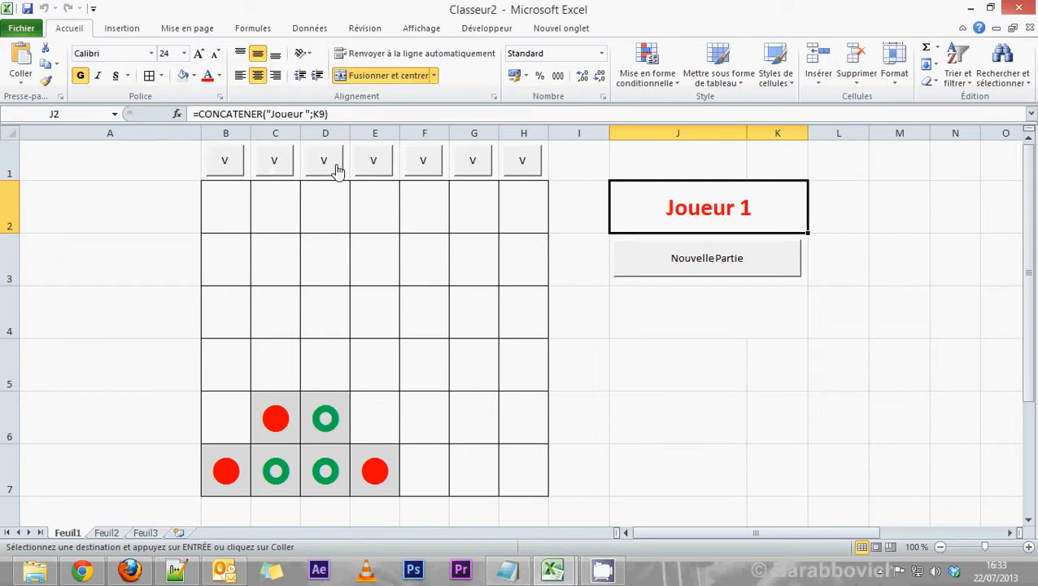
{"action": "left_click", "coordinate": [336, 167]}
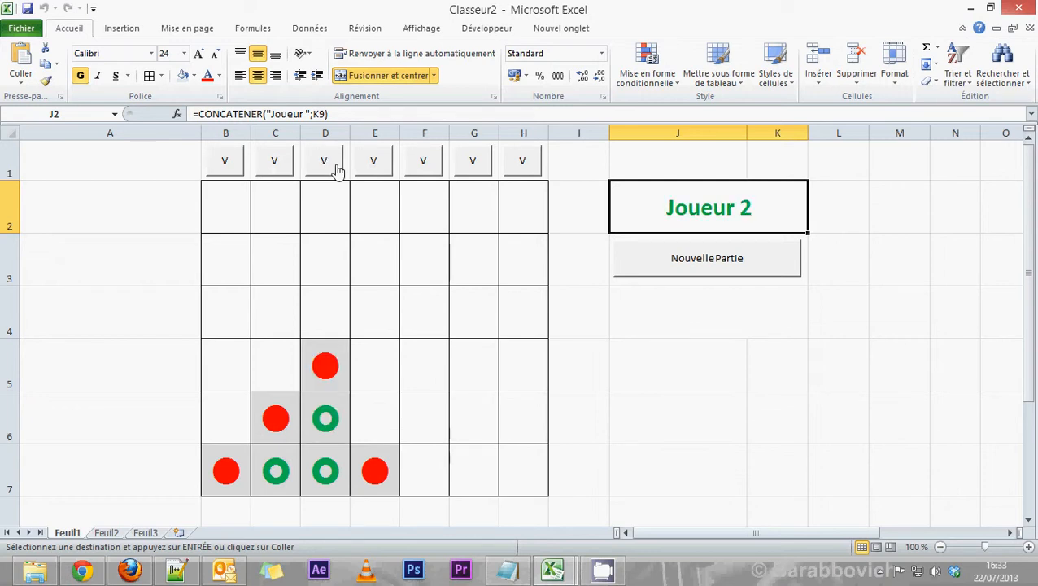
{"action": "left_click", "coordinate": [383, 172]}
{"action": "left_click", "coordinate": [418, 167]}
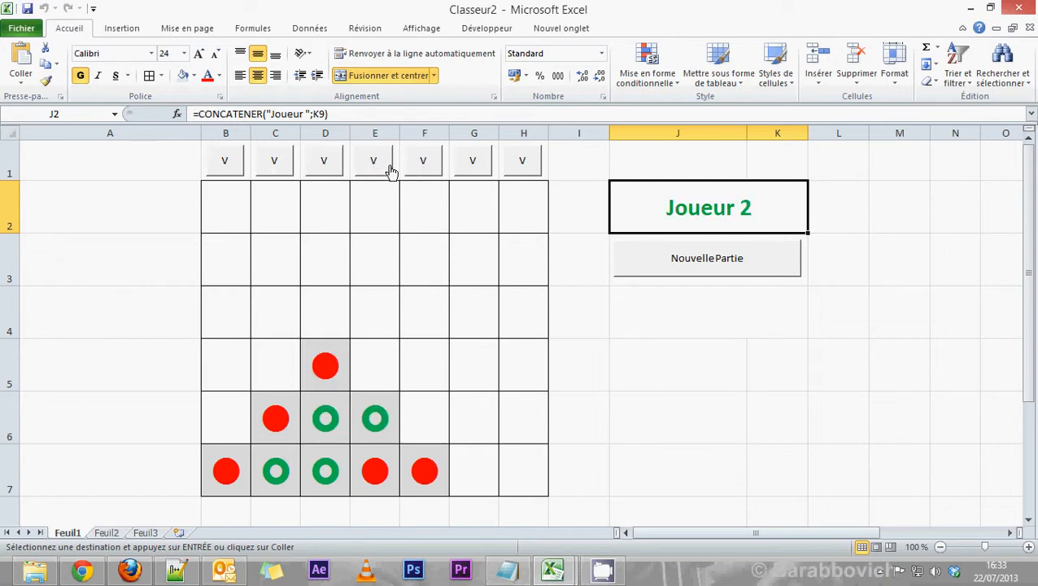
{"action": "left_click", "coordinate": [382, 170]}
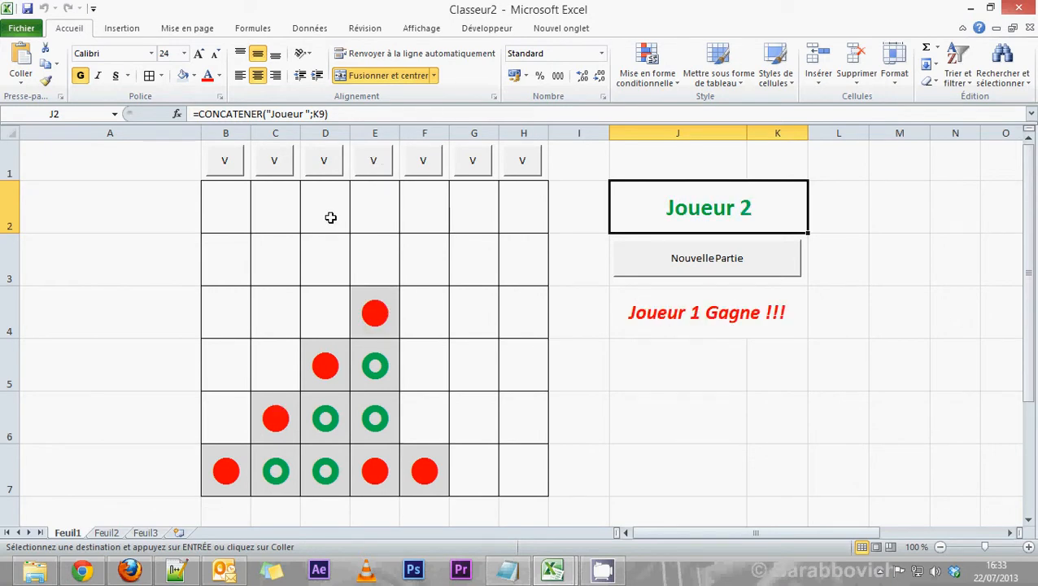
Start a new game and alternate tokens in columns B and C until player 1 stacks four vertically in column B.
{"action": "left_click", "coordinate": [712, 275]}
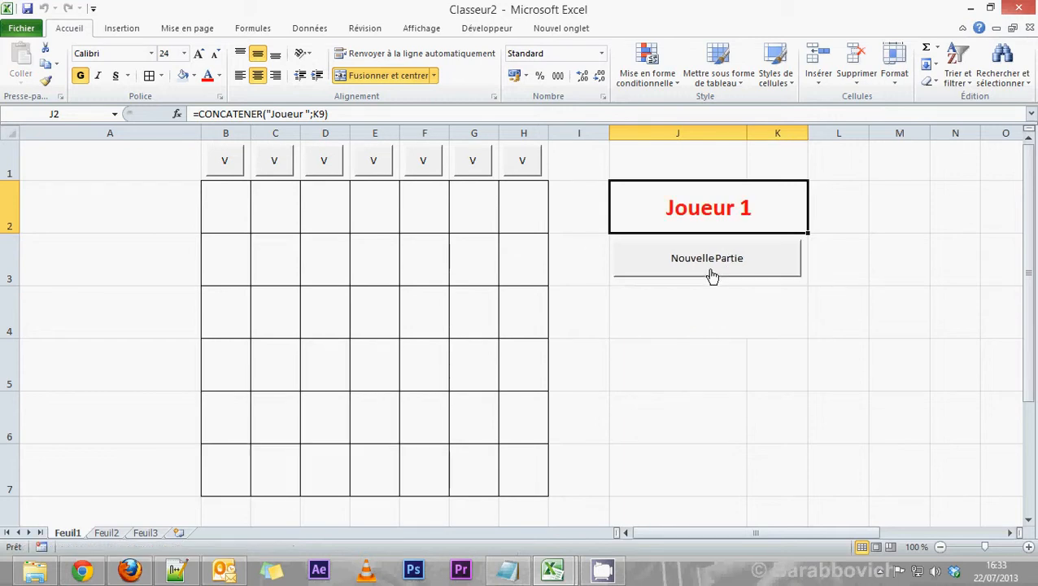
{"action": "left_click", "coordinate": [229, 163]}
{"action": "left_click", "coordinate": [274, 165]}
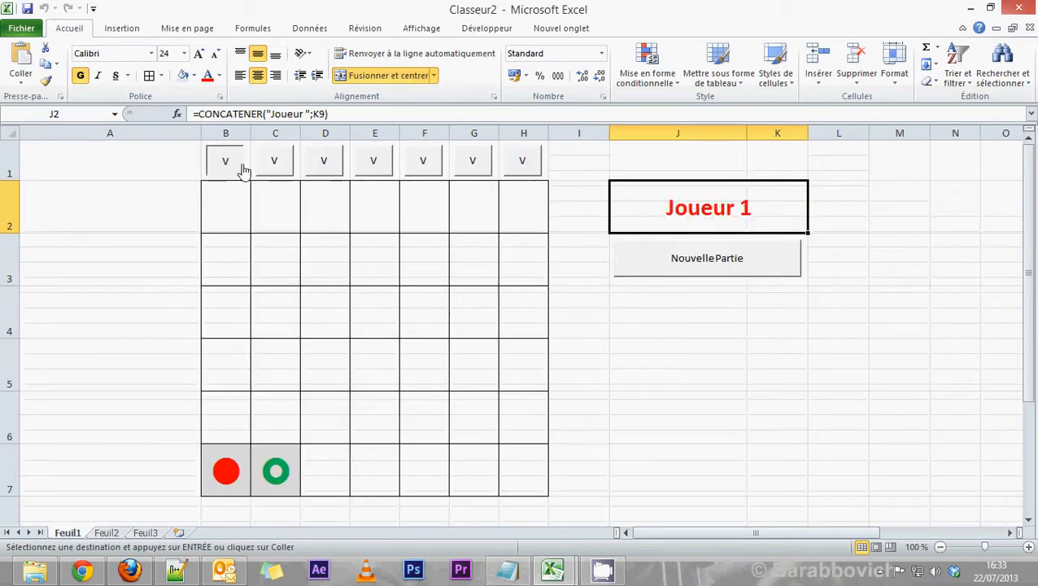
{"action": "left_click", "coordinate": [238, 167]}
{"action": "left_click", "coordinate": [271, 166]}
{"action": "left_click", "coordinate": [236, 166]}
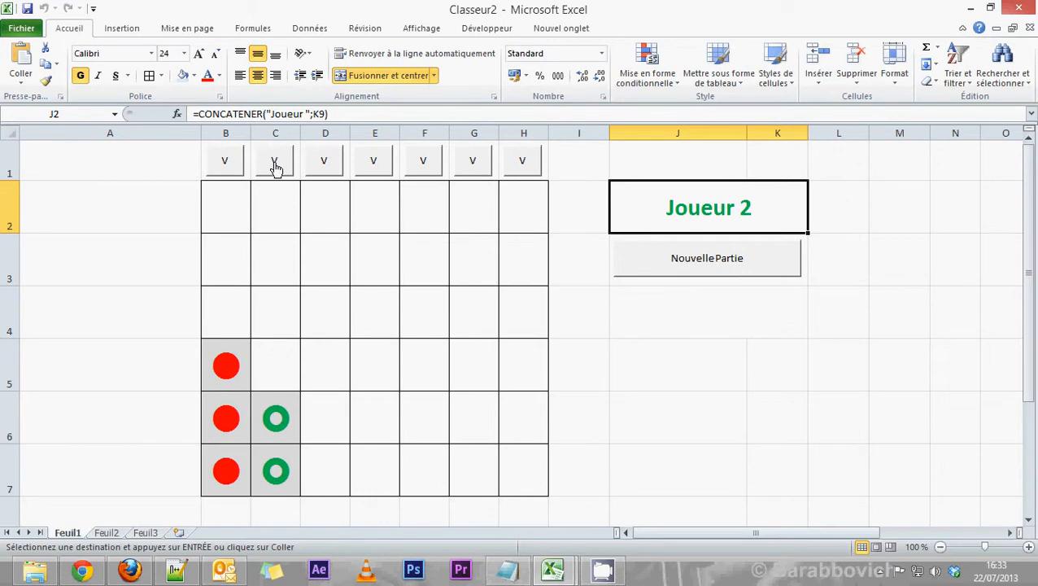
{"action": "left_click", "coordinate": [273, 167]}
{"action": "left_click", "coordinate": [229, 167]}
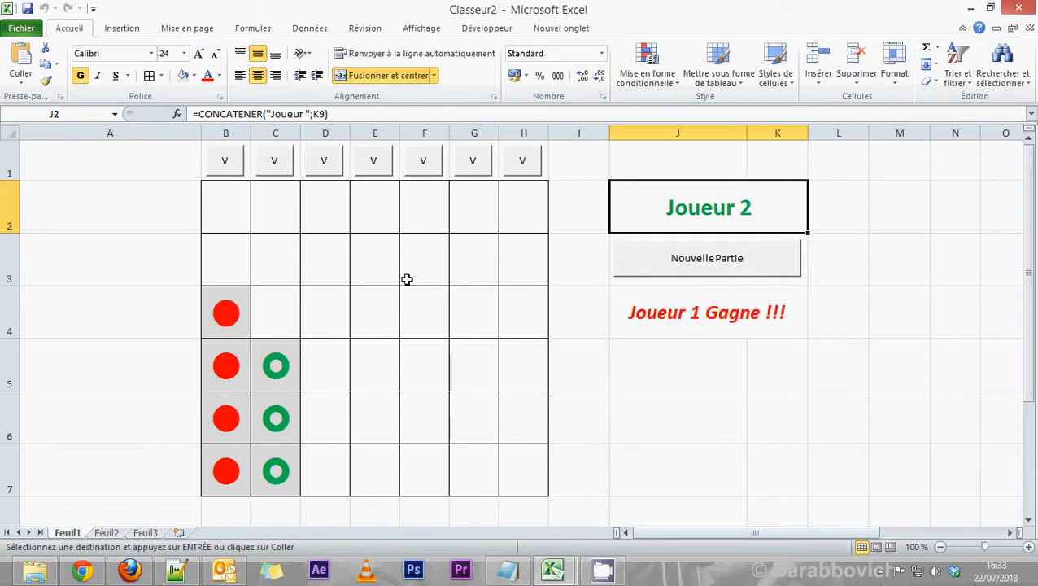
Continue the same game past the win by dropping tokens in columns C, D, D, E, E and E.
{"action": "left_click", "coordinate": [279, 164]}
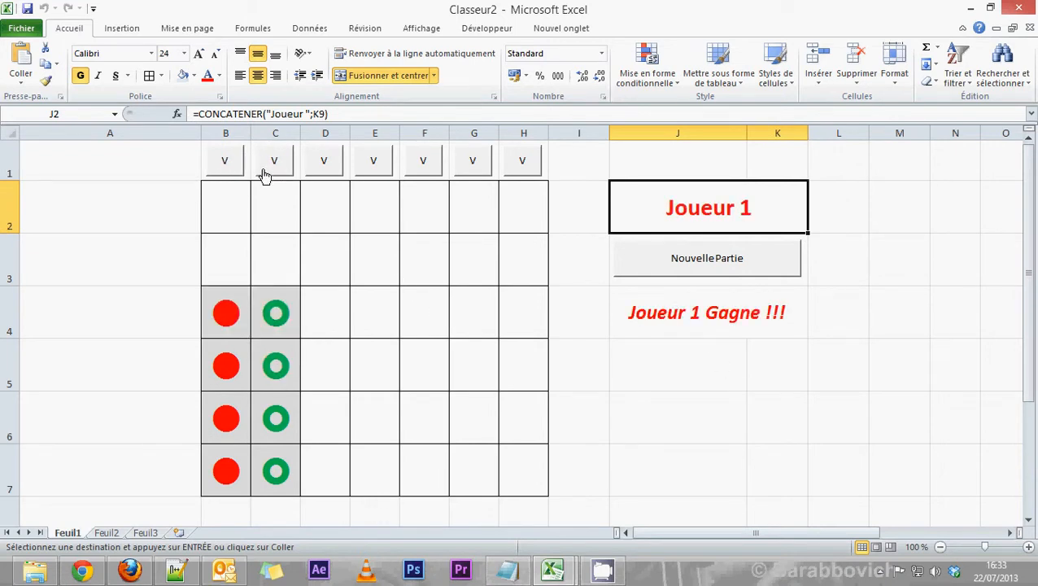
{"action": "left_click", "coordinate": [317, 167]}
{"action": "left_click", "coordinate": [318, 166]}
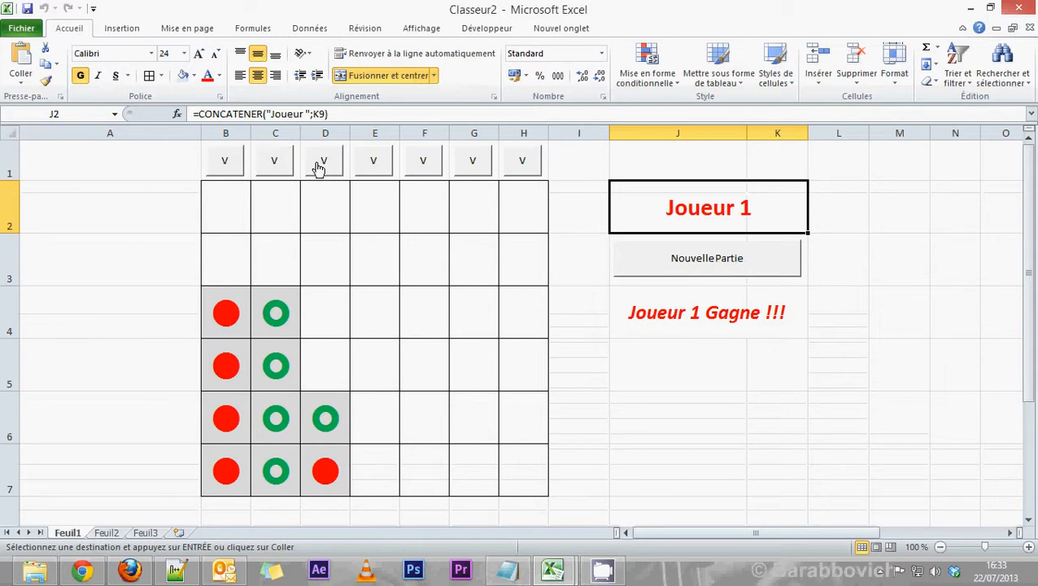
{"action": "left_click", "coordinate": [371, 171]}
{"action": "left_click", "coordinate": [371, 167]}
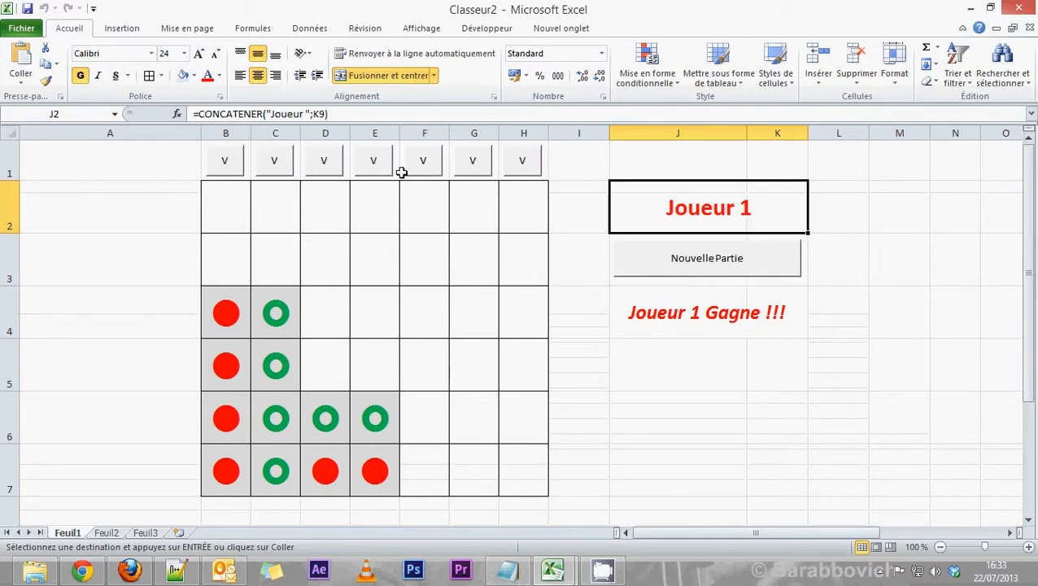
{"action": "left_click", "coordinate": [376, 167]}
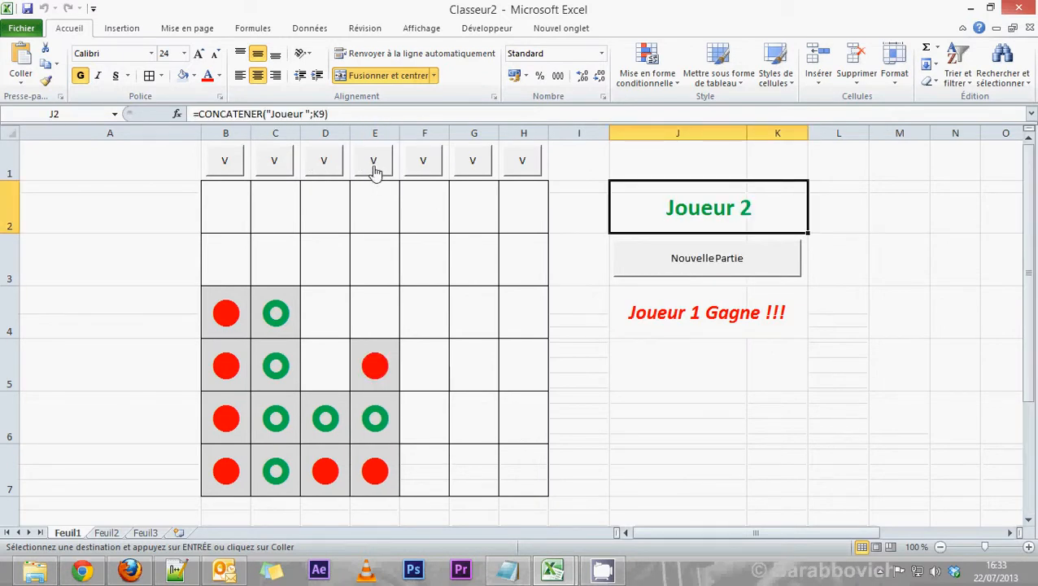
Start a new game and review the calculation tables below the board.
{"action": "left_click", "coordinate": [663, 269]}
{"action": "scroll", "coordinate": [314, 293], "scroll_direction": "down", "scroll_amount": 2}
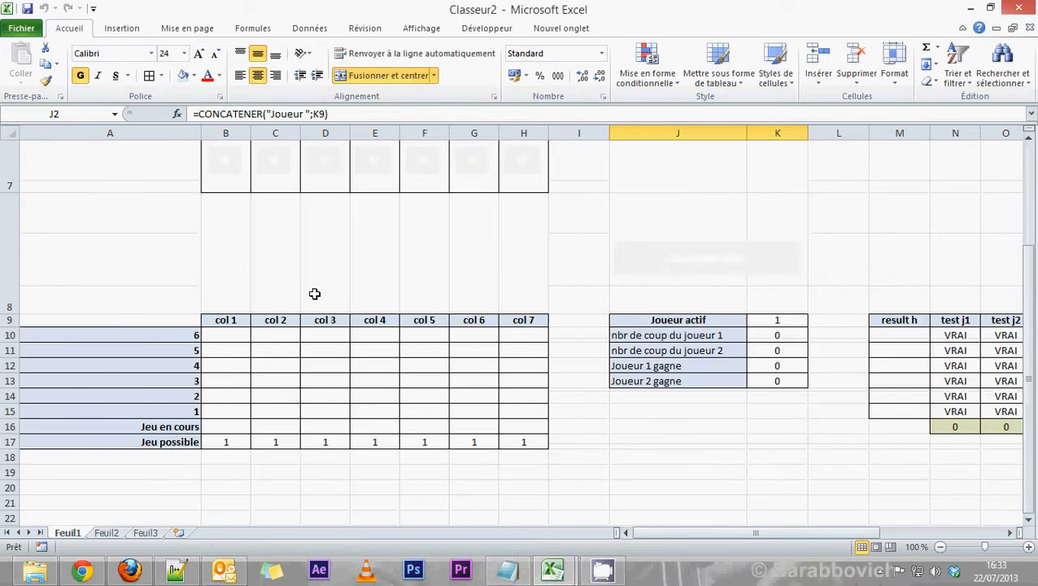
{"action": "scroll", "coordinate": [314, 294], "scroll_direction": "up", "scroll_amount": 2}
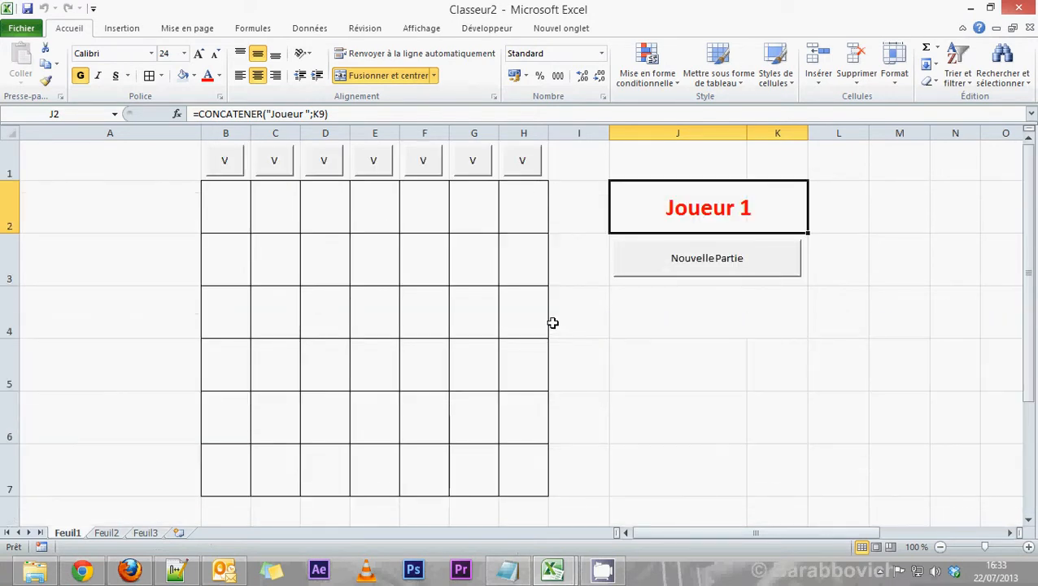
{"action": "scroll", "coordinate": [554, 322], "scroll_direction": "down", "scroll_amount": 3}
{"action": "scroll", "coordinate": [554, 325], "scroll_direction": "up", "scroll_amount": 3}
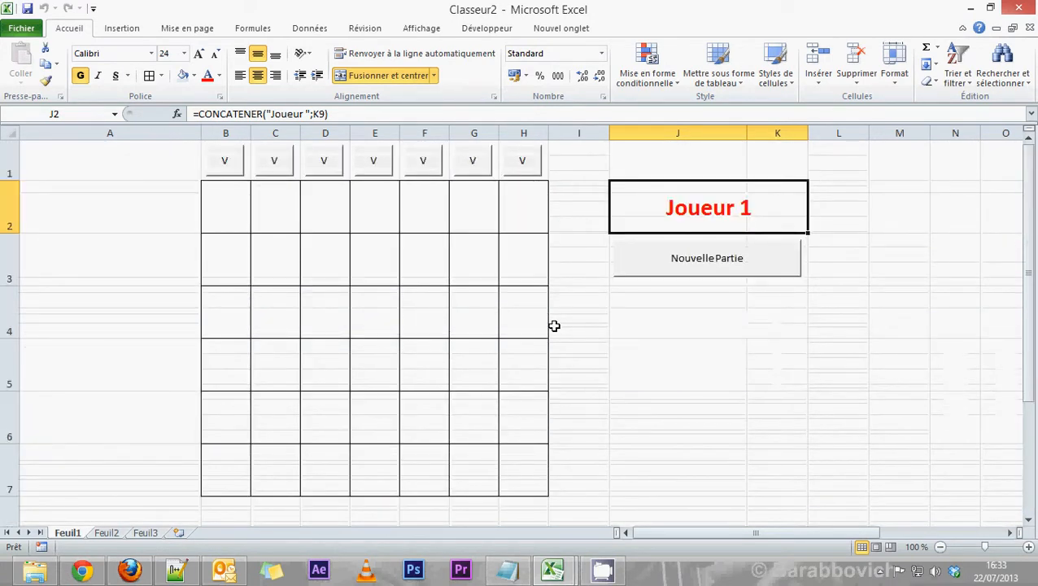
Fill row 7 of the board with alternating tokens from column H back to column B.
{"action": "left_click", "coordinate": [696, 321]}
{"action": "left_click", "coordinate": [680, 226]}
{"action": "left_click", "coordinate": [504, 162]}
{"action": "left_click", "coordinate": [480, 167]}
{"action": "left_click", "coordinate": [428, 167]}
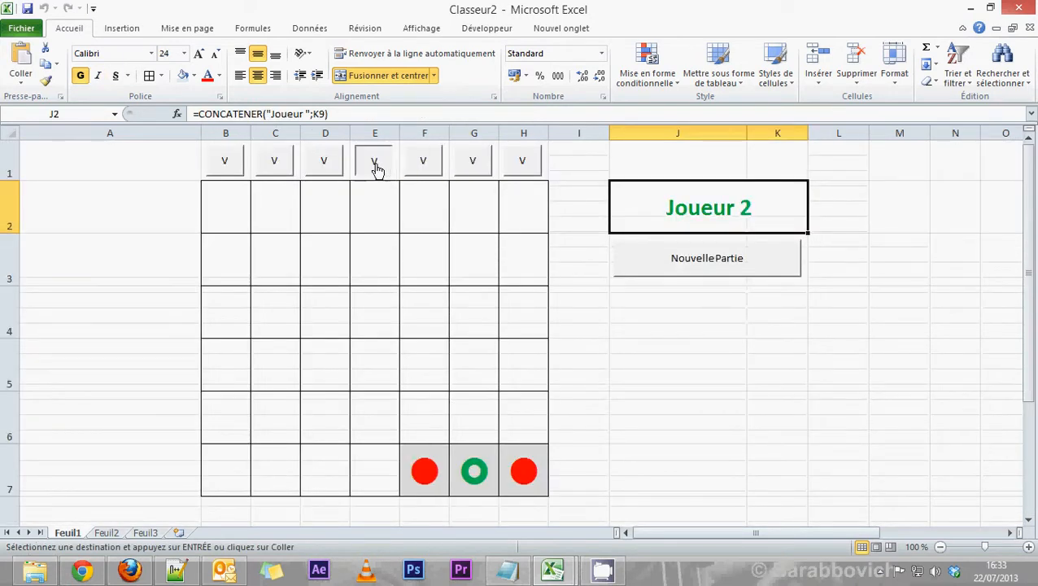
{"action": "left_click", "coordinate": [371, 167]}
{"action": "left_click", "coordinate": [319, 167]}
{"action": "left_click", "coordinate": [265, 163]}
{"action": "left_click", "coordinate": [221, 162]}
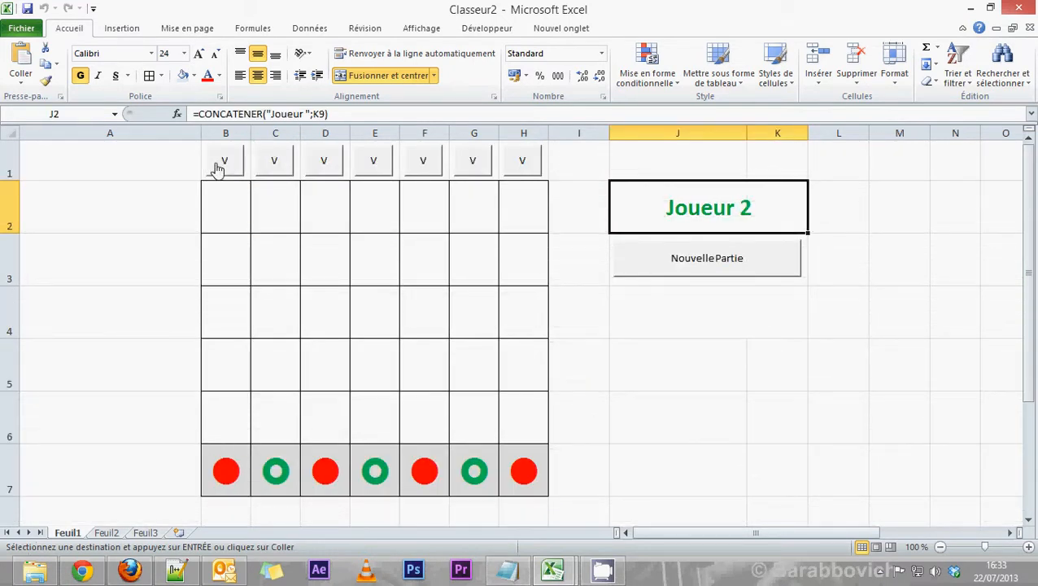
Fill row 6 of the board with alternating tokens from column B across to column H.
{"action": "left_click", "coordinate": [232, 162]}
{"action": "left_click", "coordinate": [266, 162]}
{"action": "left_click", "coordinate": [321, 162]}
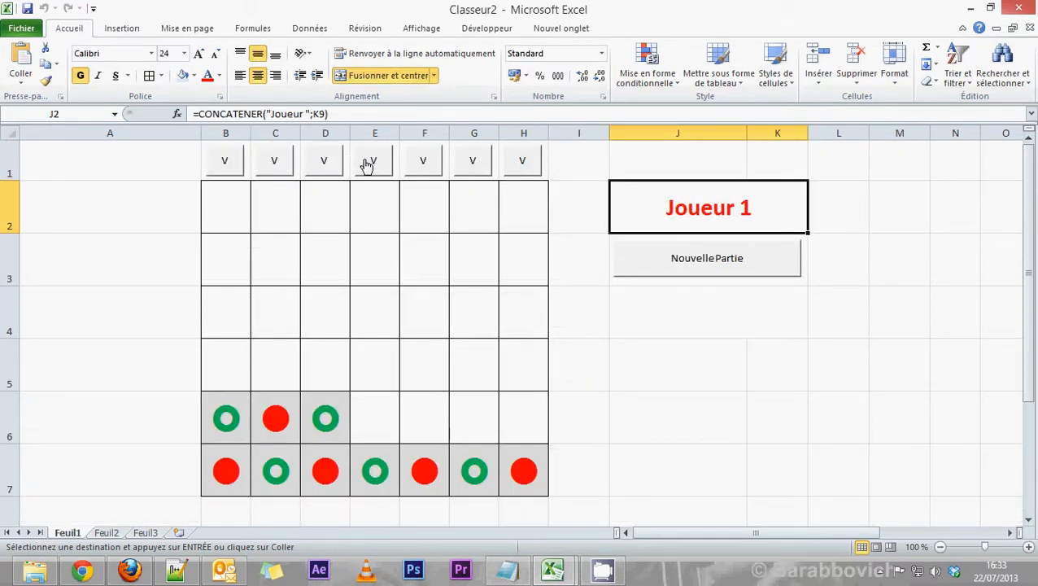
{"action": "left_click", "coordinate": [368, 162]}
{"action": "left_click", "coordinate": [415, 163]}
{"action": "left_click", "coordinate": [470, 166]}
{"action": "left_click", "coordinate": [519, 166]}
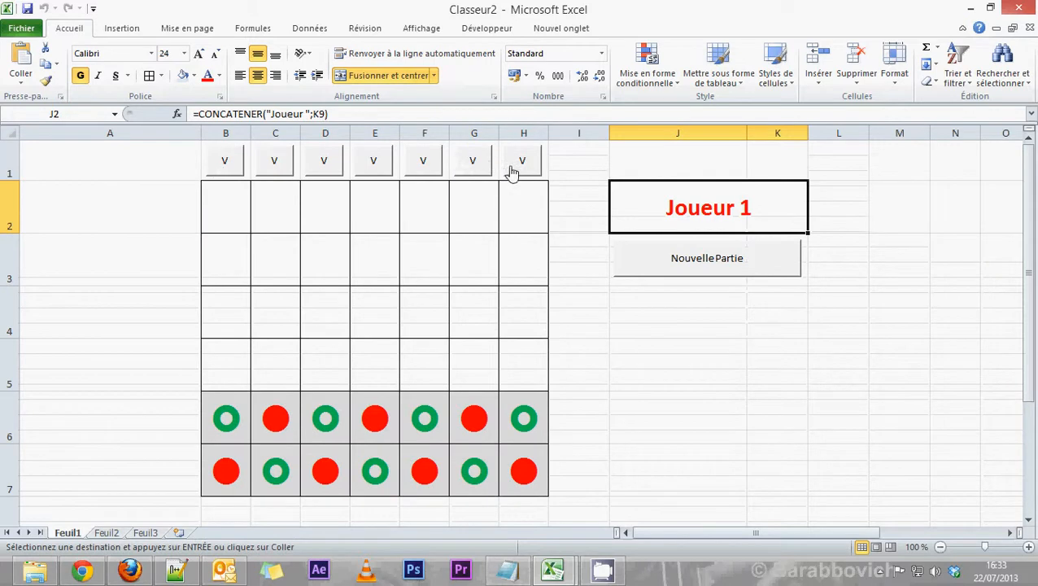
Fill row 5 with alternating tokens from column H back to B, and continue in row 4 in columns B, C and D.
{"action": "left_click", "coordinate": [521, 163]}
{"action": "left_click", "coordinate": [472, 170]}
{"action": "left_click", "coordinate": [417, 167]}
{"action": "left_click", "coordinate": [362, 169]}
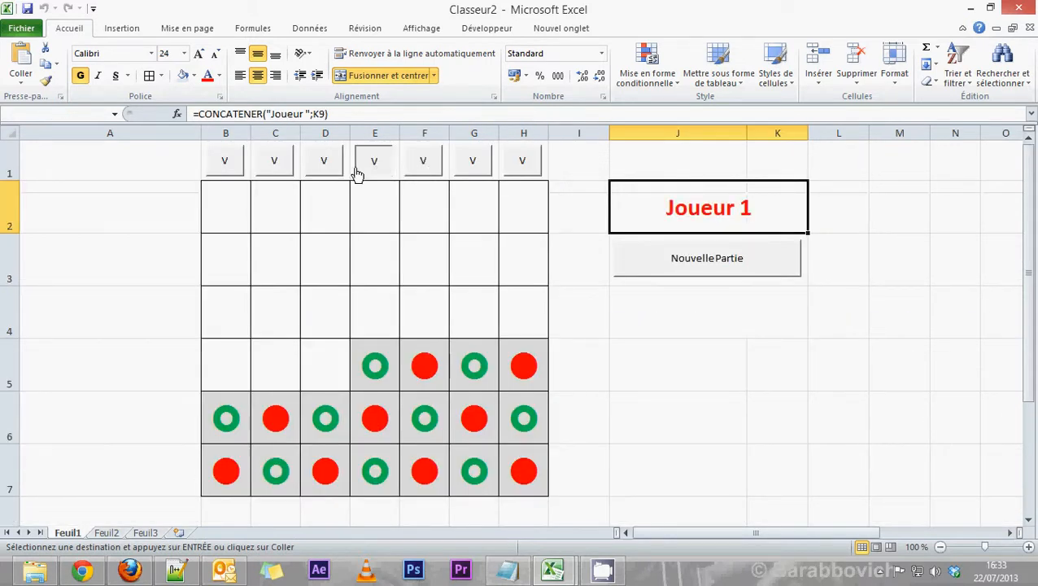
{"action": "left_click", "coordinate": [319, 169]}
{"action": "left_click", "coordinate": [274, 162]}
{"action": "left_click", "coordinate": [225, 162]}
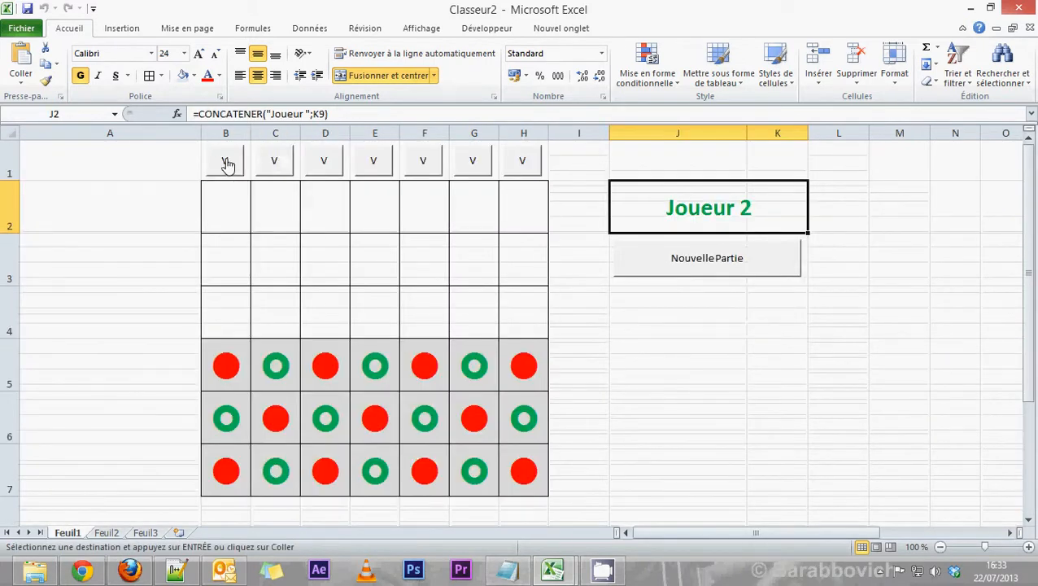
{"action": "left_click", "coordinate": [274, 161]}
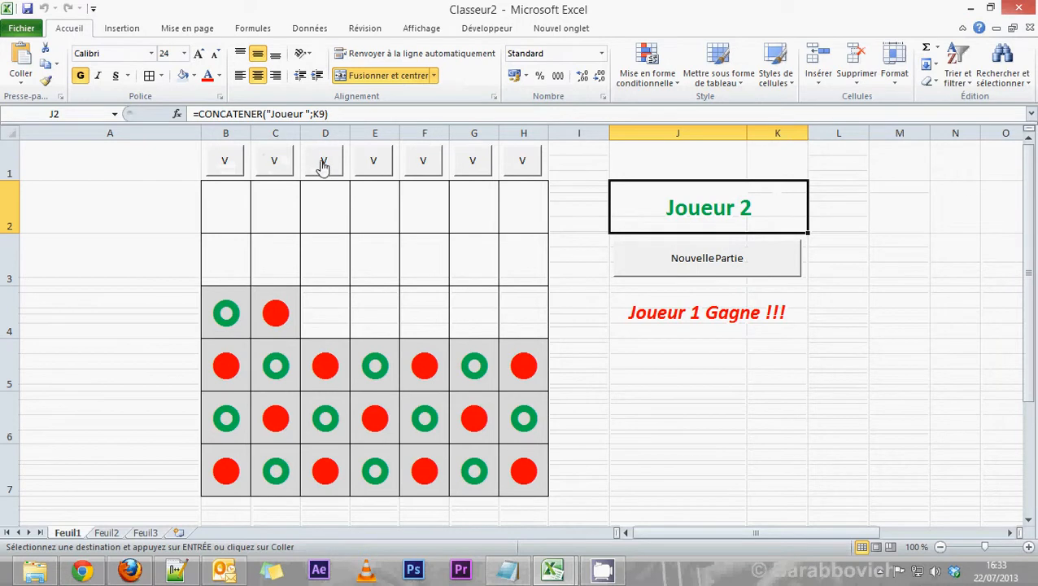
{"action": "left_click", "coordinate": [322, 162]}
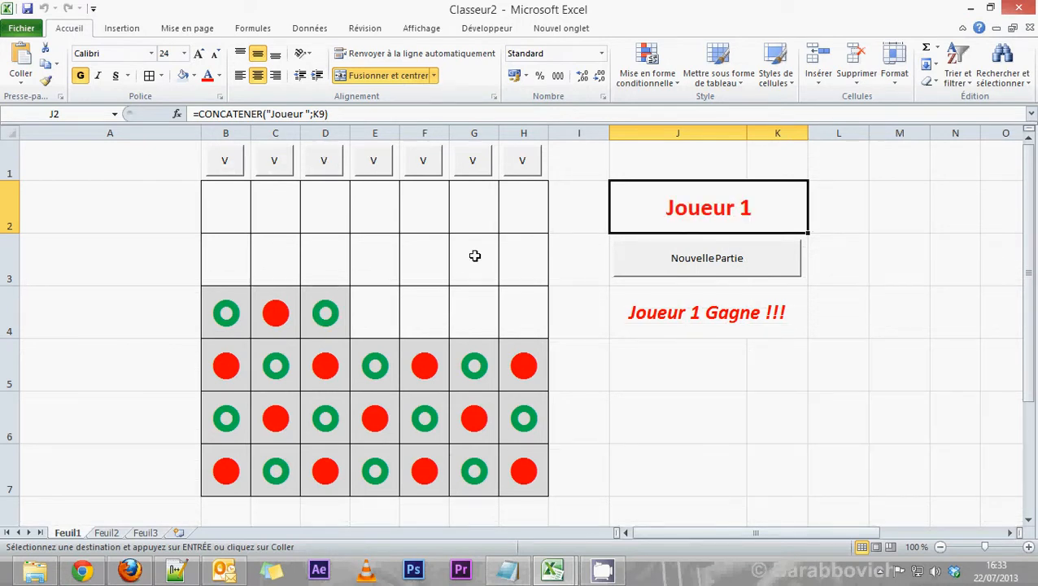